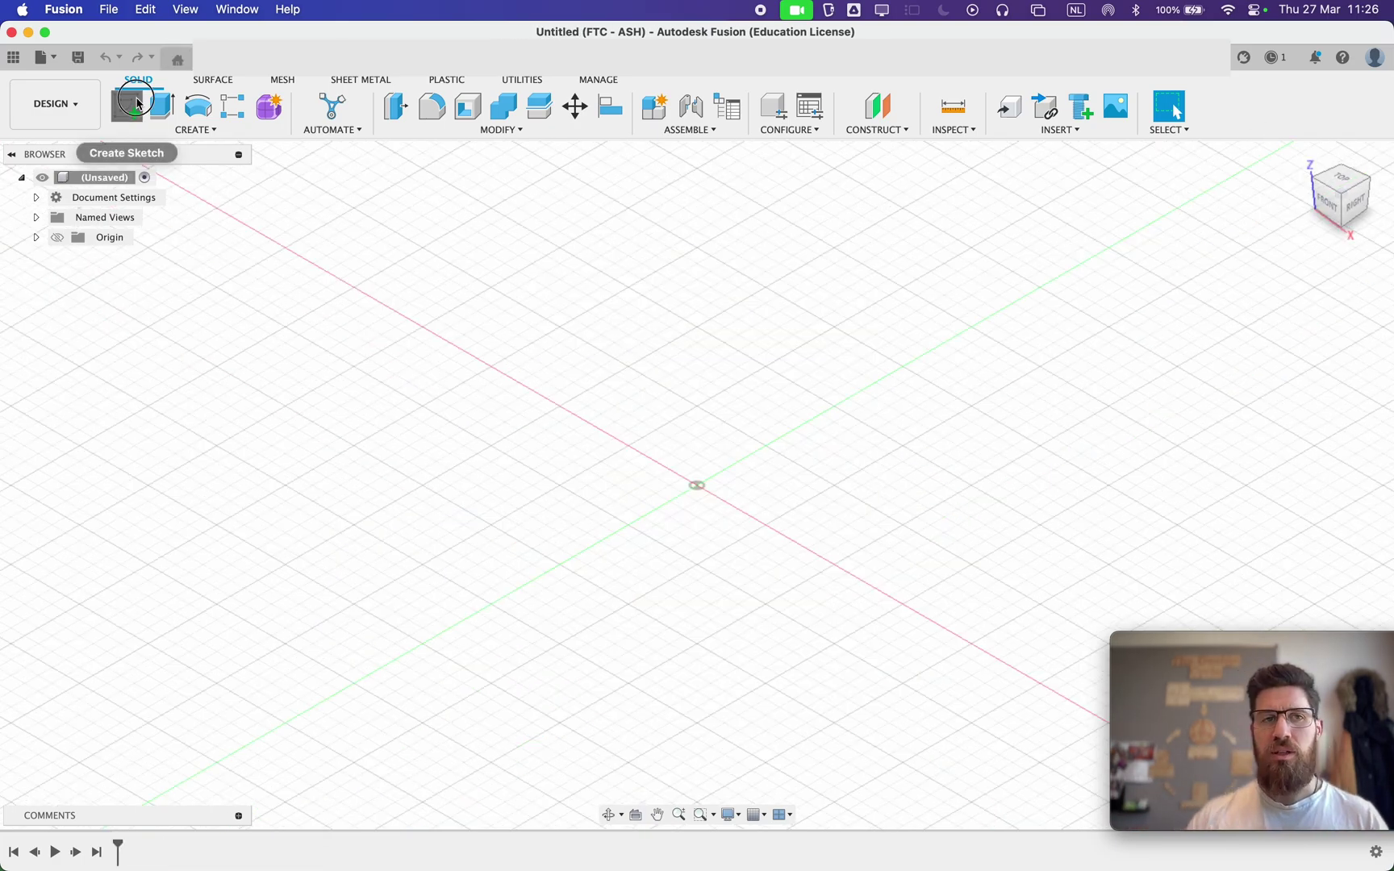
On the front (XZ) plane, sketch a rectangle from the origin, 0.8 mm high and 6.4/2 mm wide.
left_click(126, 105)
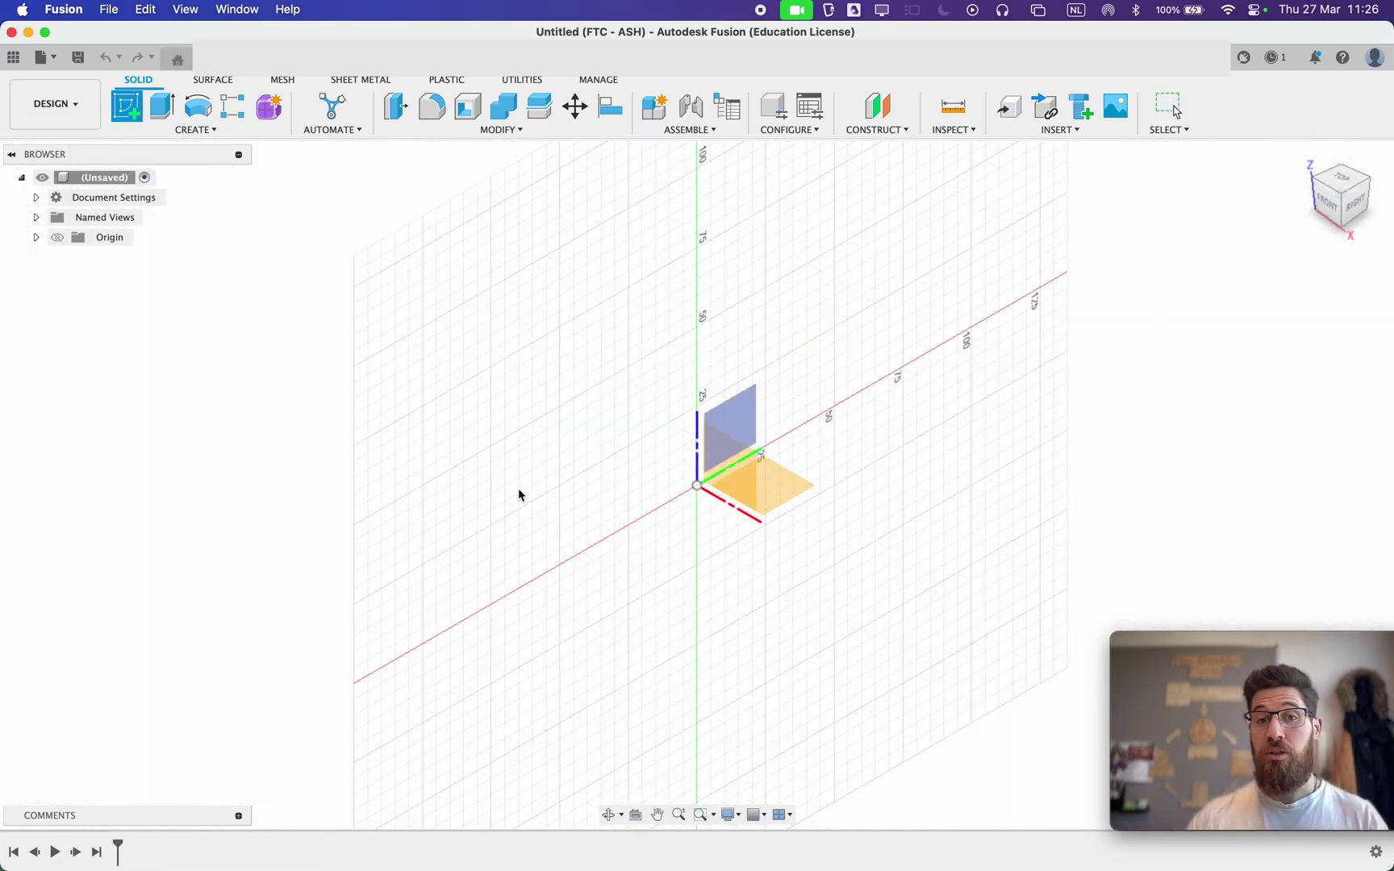
left_click(722, 470)
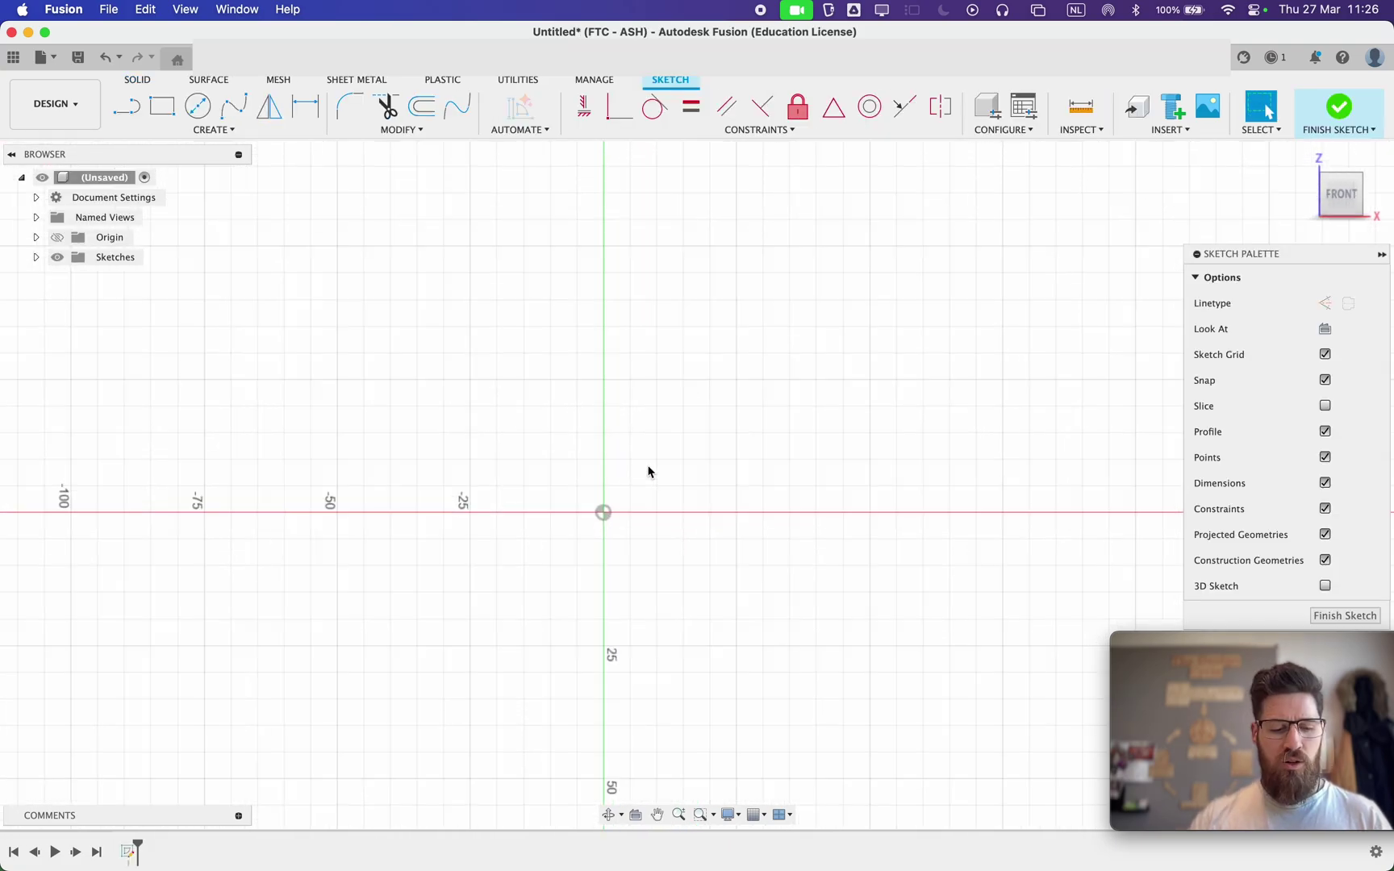
key("r")
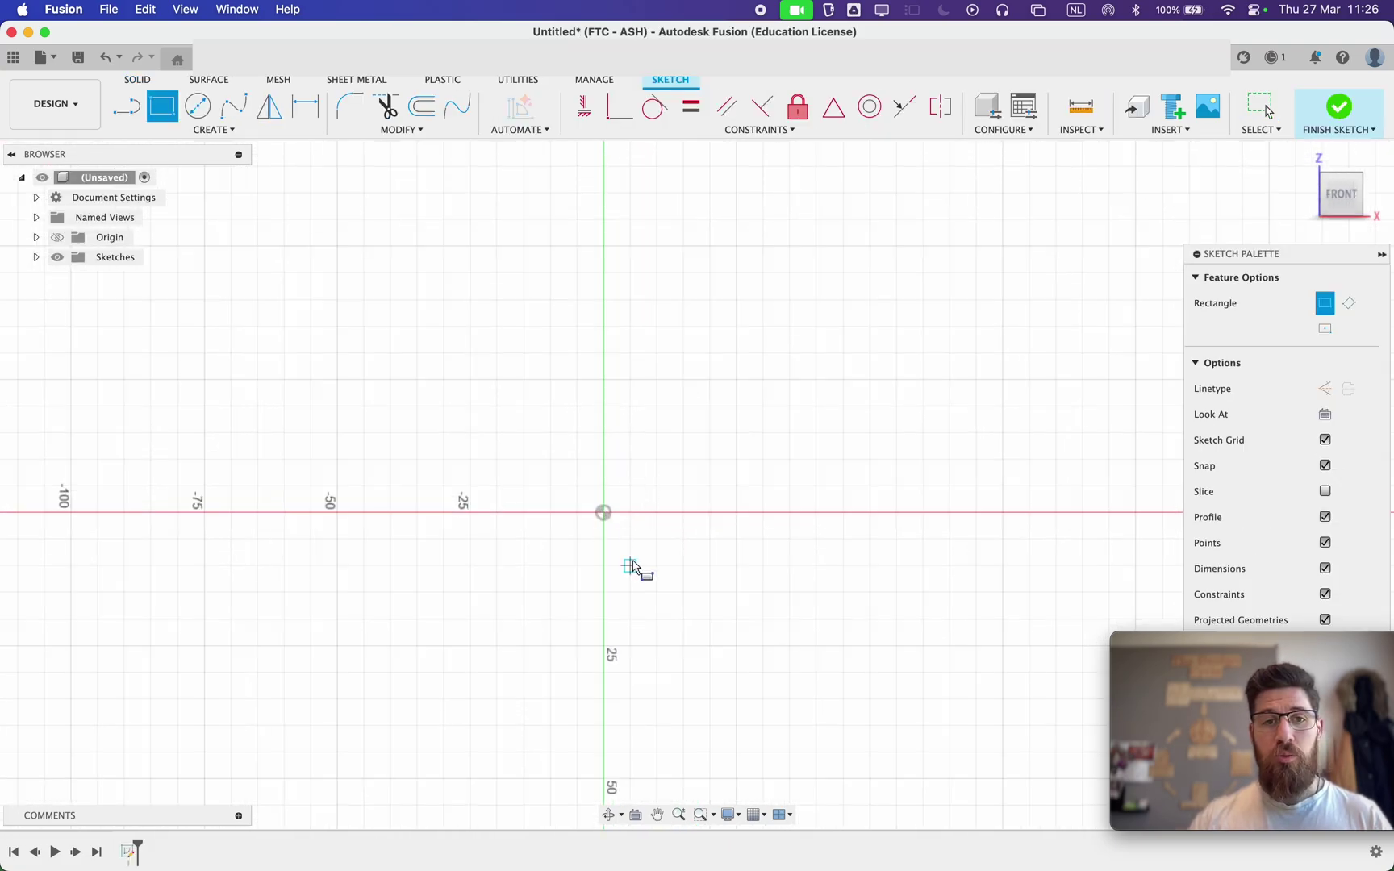
left_click(604, 513)
key("BackSpace")
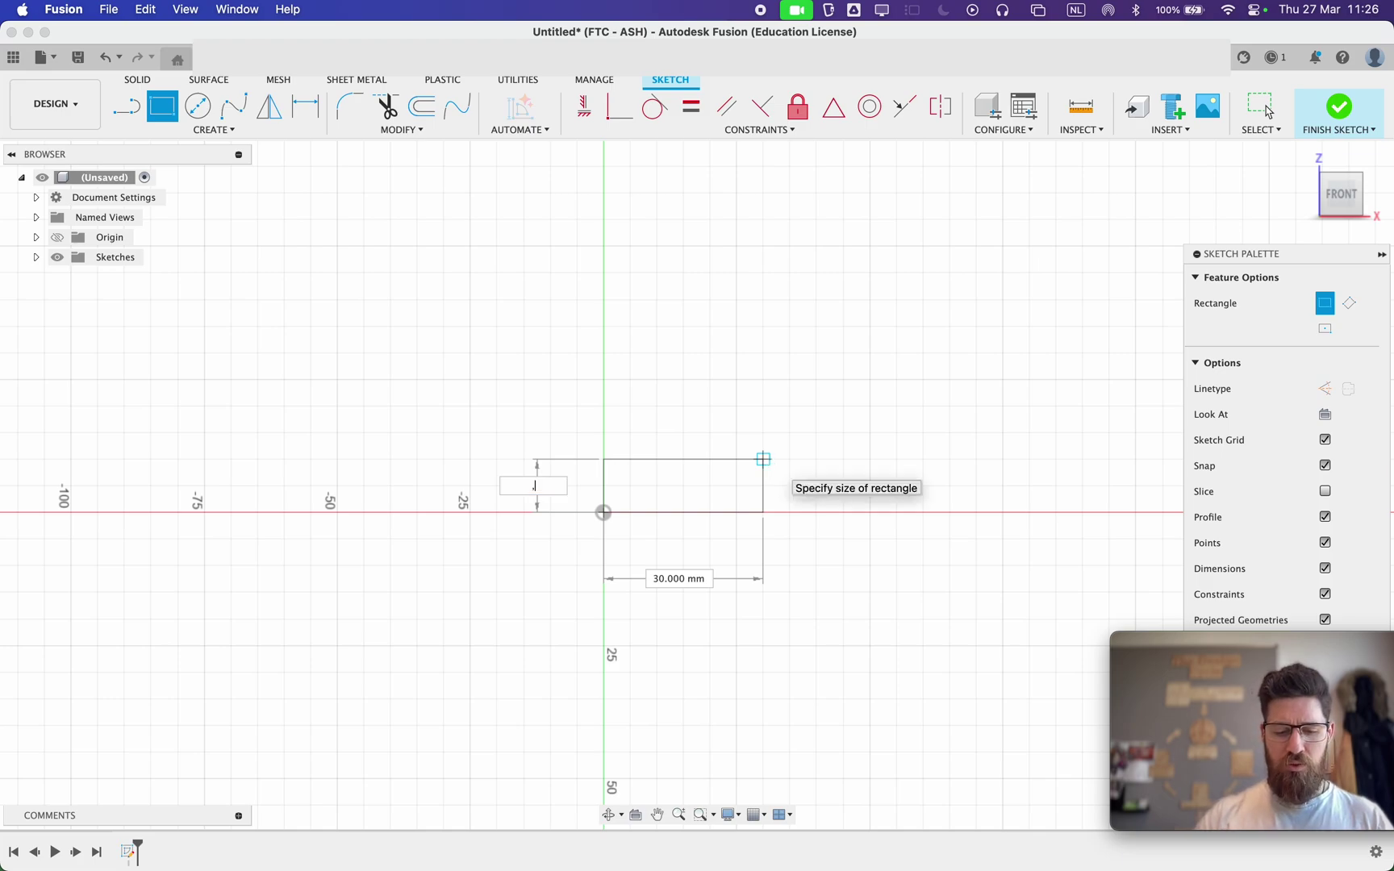
type(",8")
key("Tab")
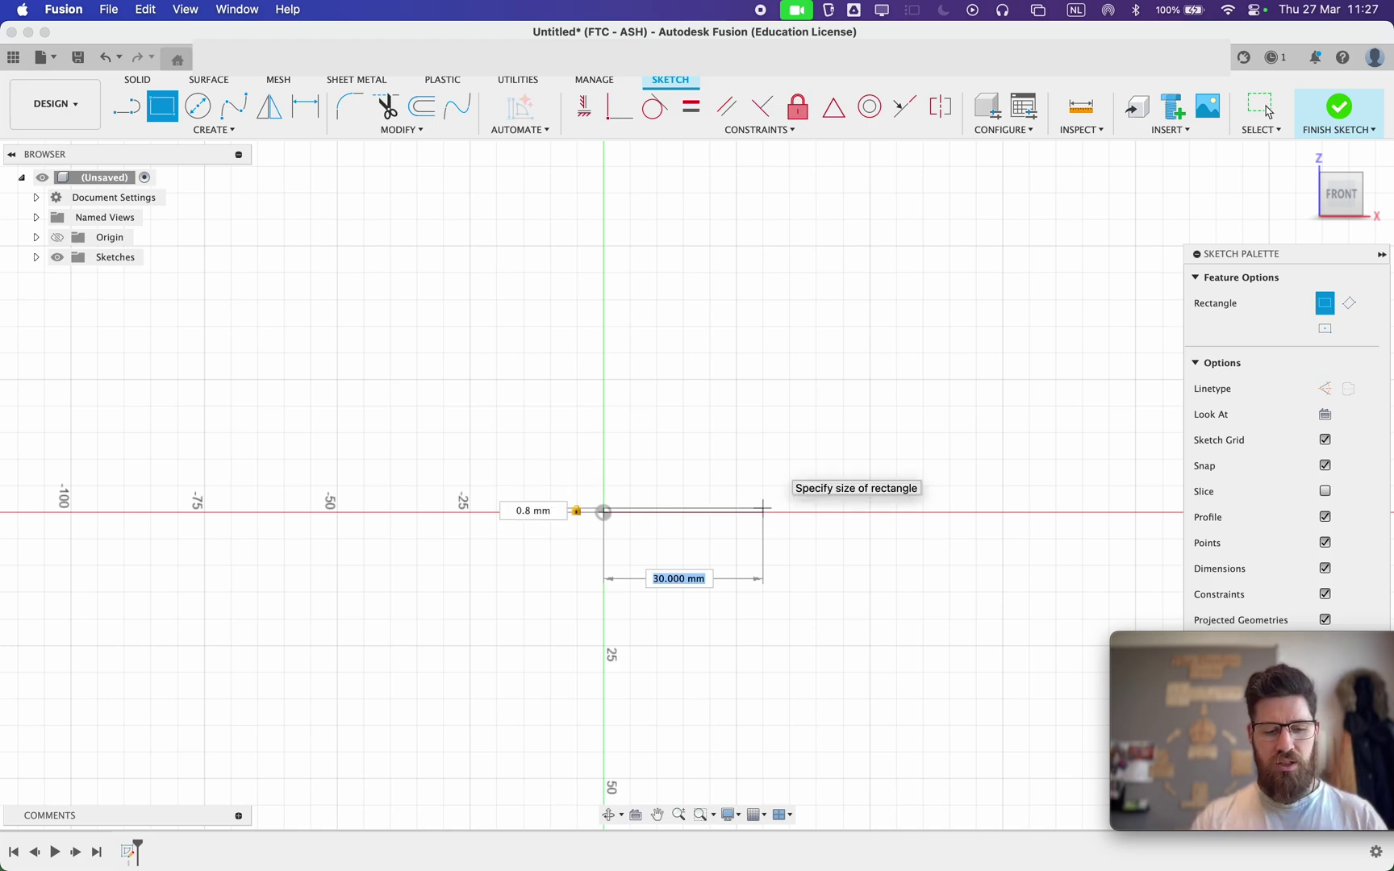
type("6,4")
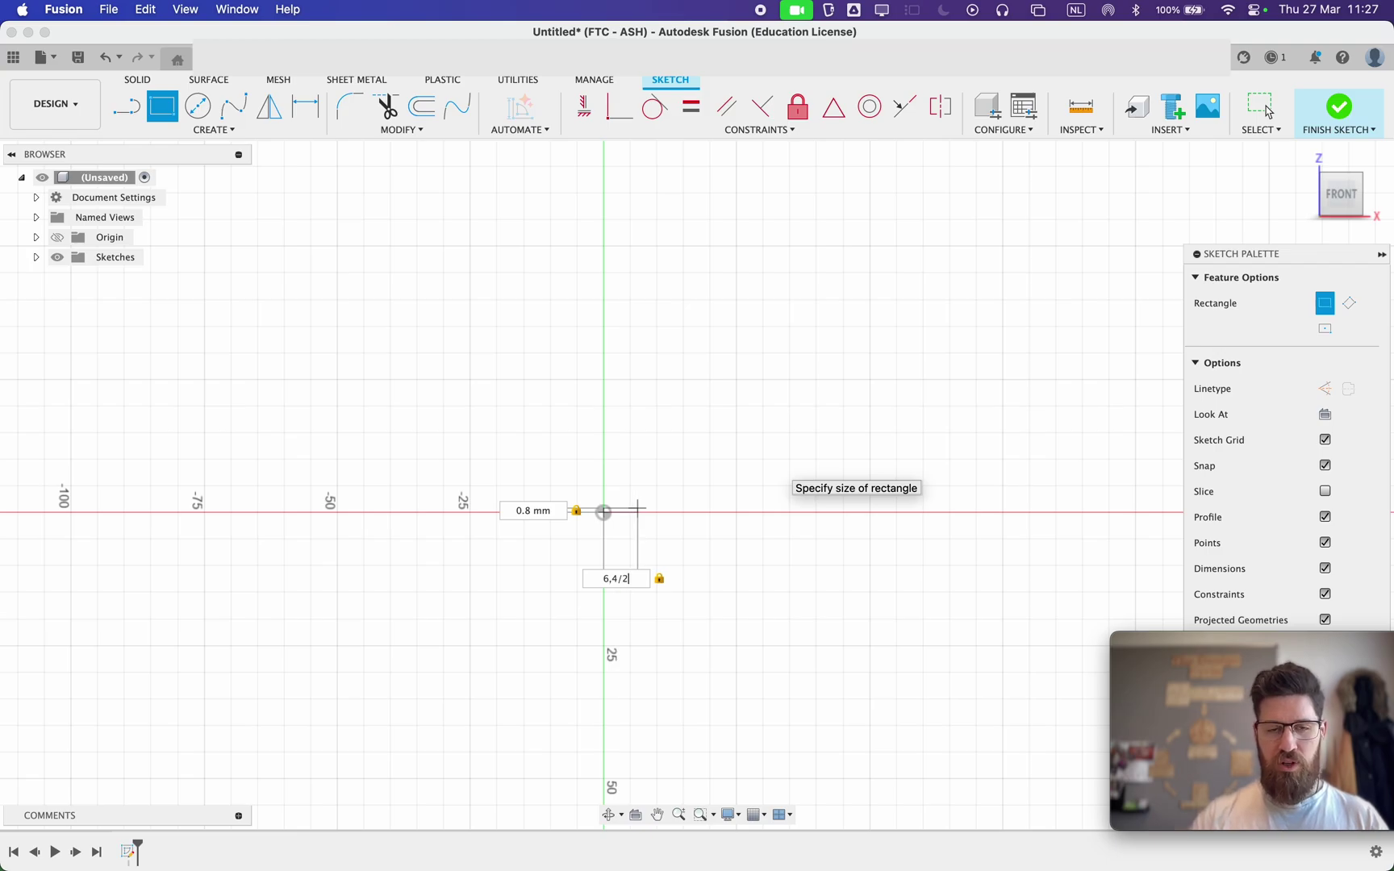
type("/2")
key("Return")
Stack a second rectangle on the first from its upper corner on the vertical axis, 6.2 mm high and 4.95/2 mm wide.
scroll(573, 507, "up", 5)
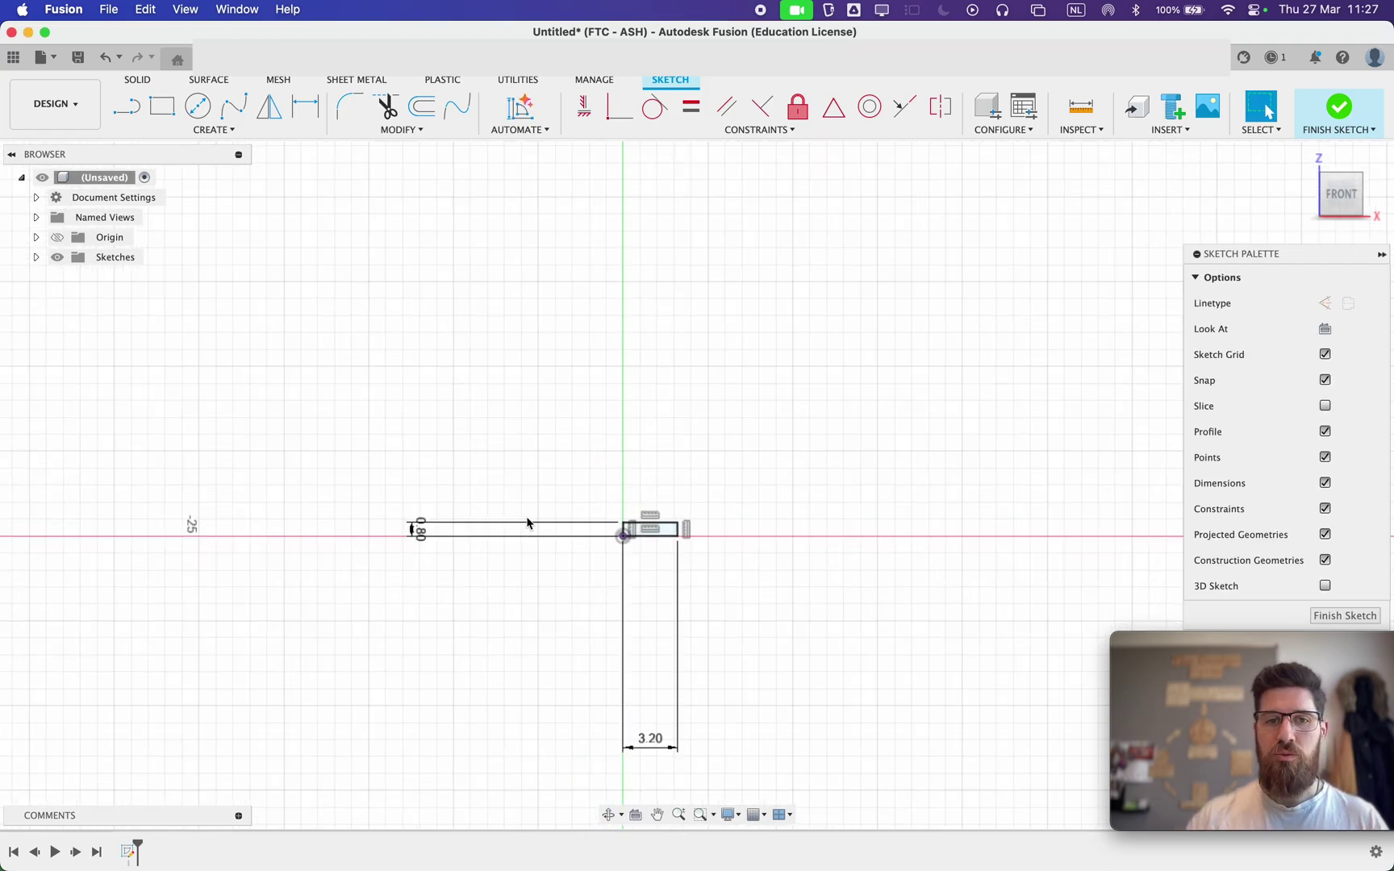
scroll(629, 532, "up", 5)
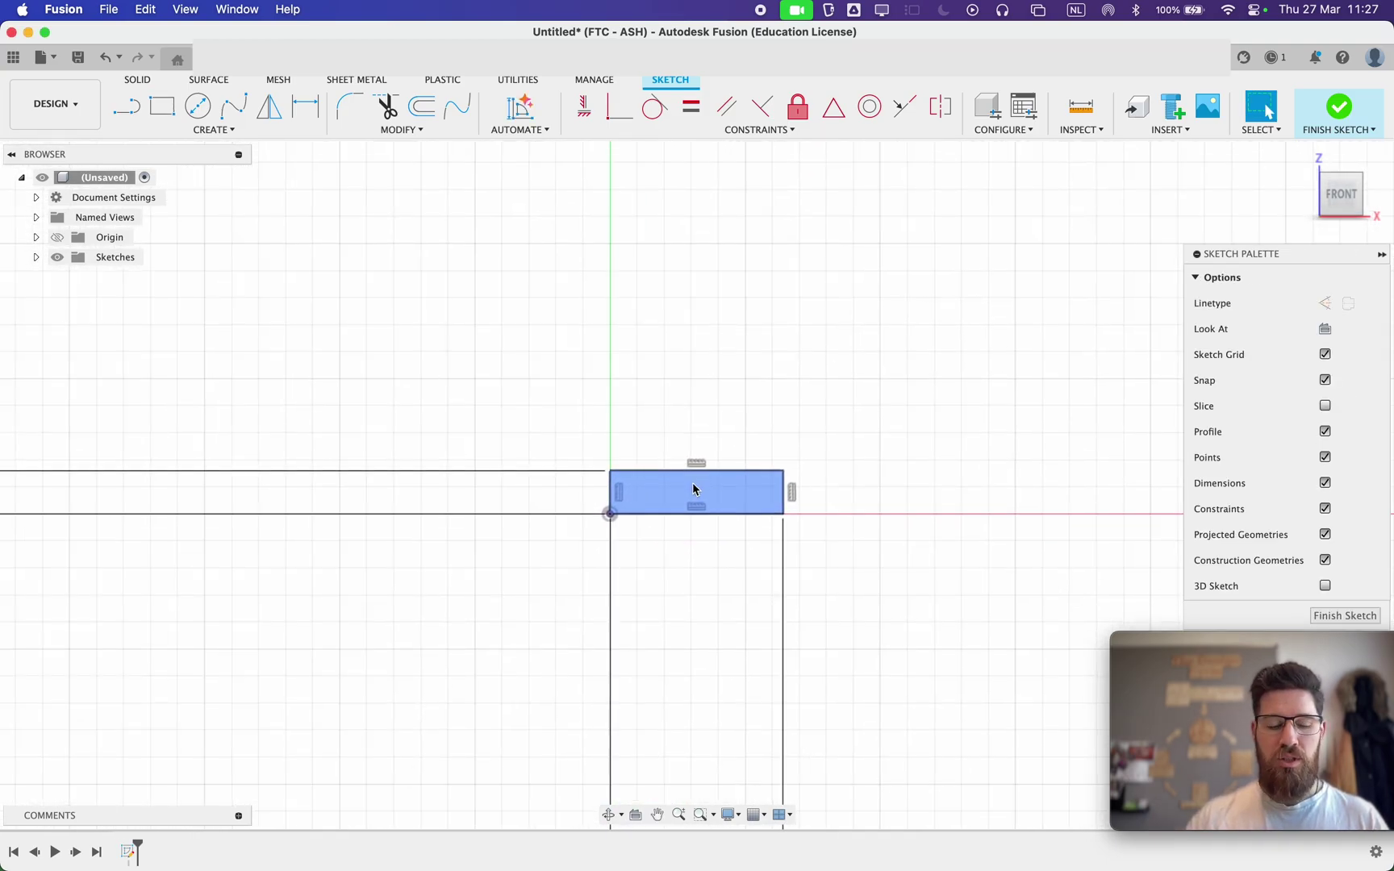
key("r")
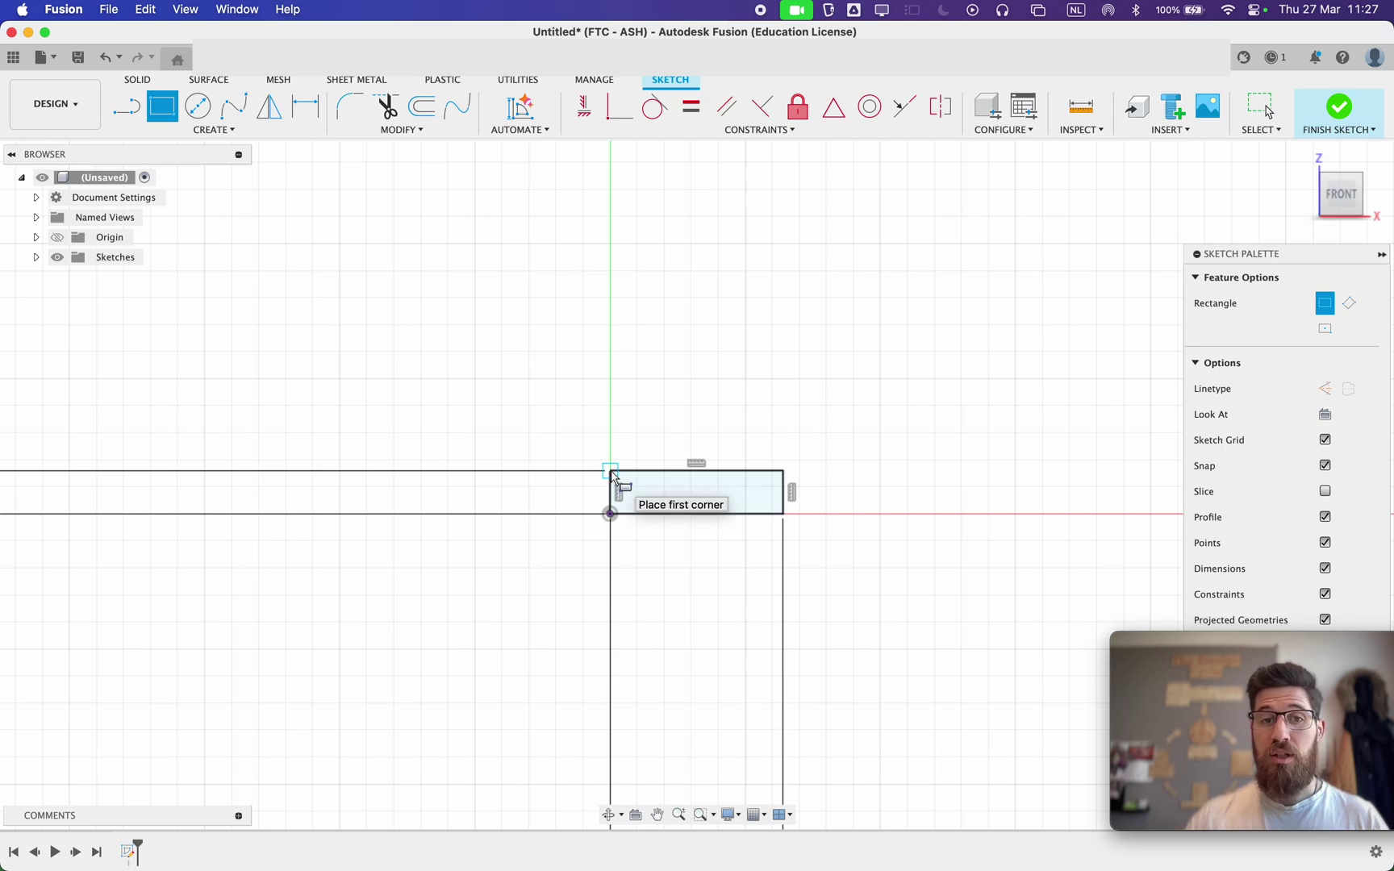
left_click(610, 472)
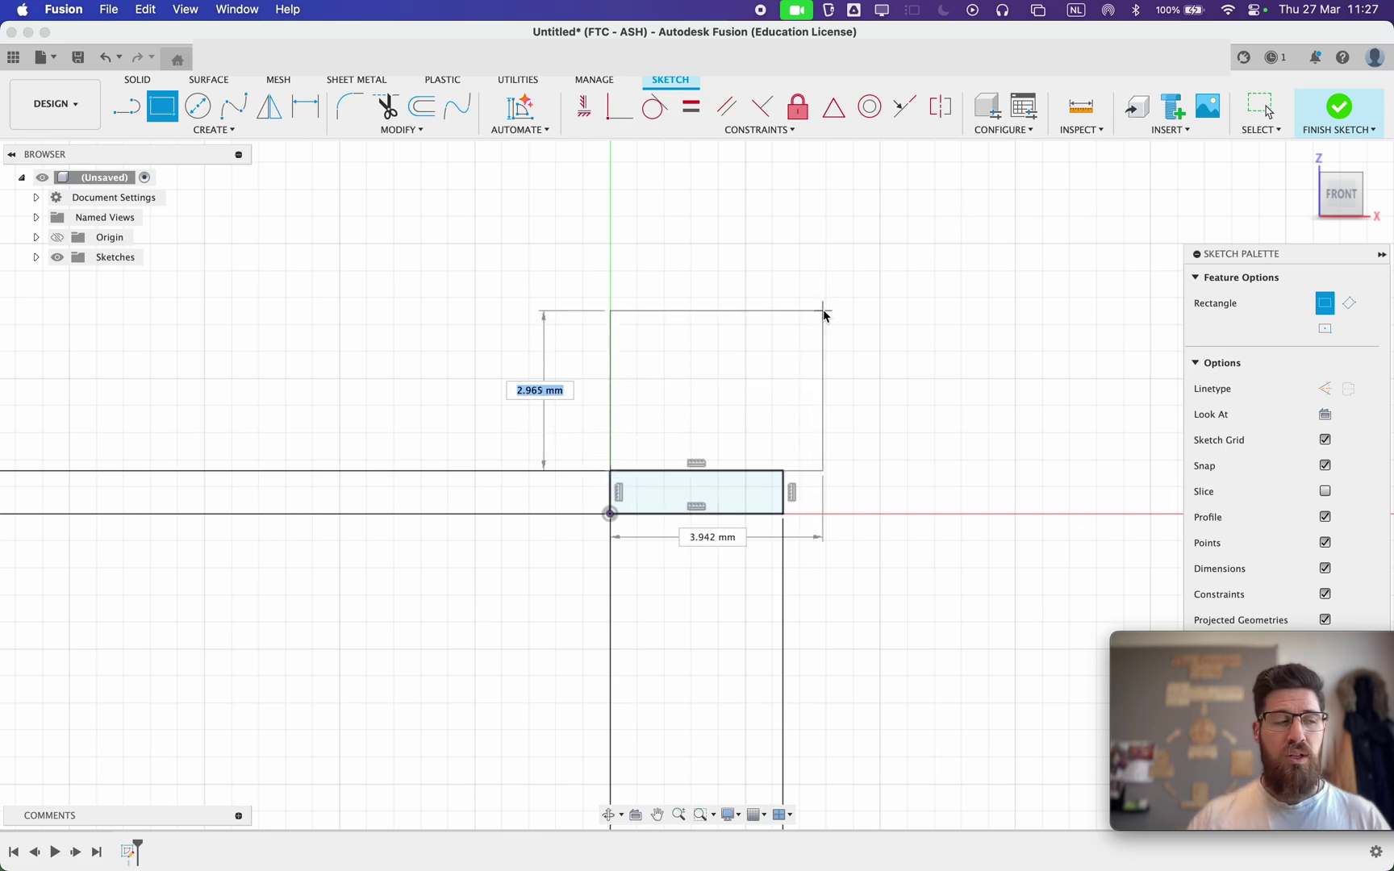
type("6.2")
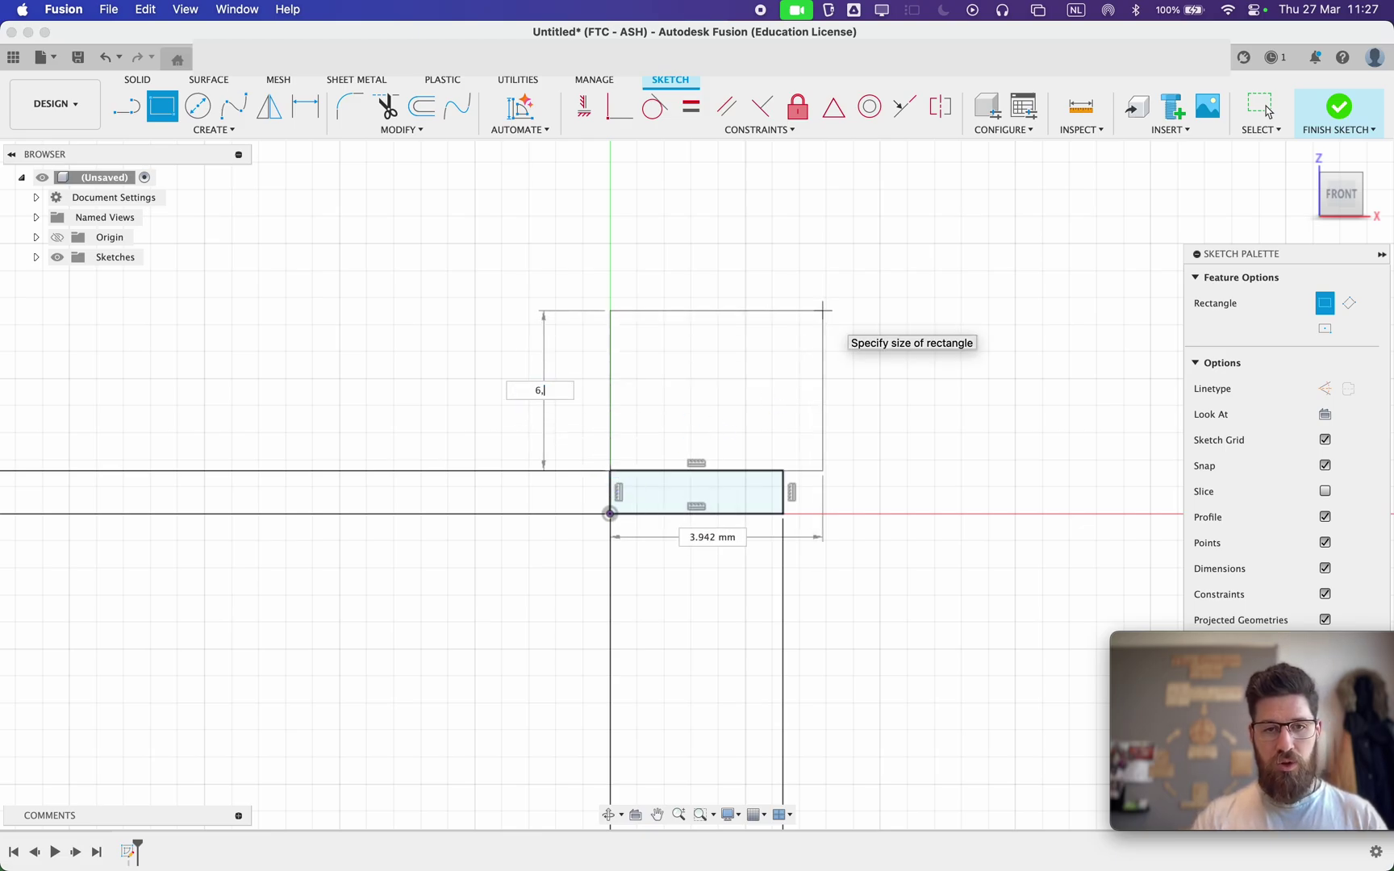
key("Tab")
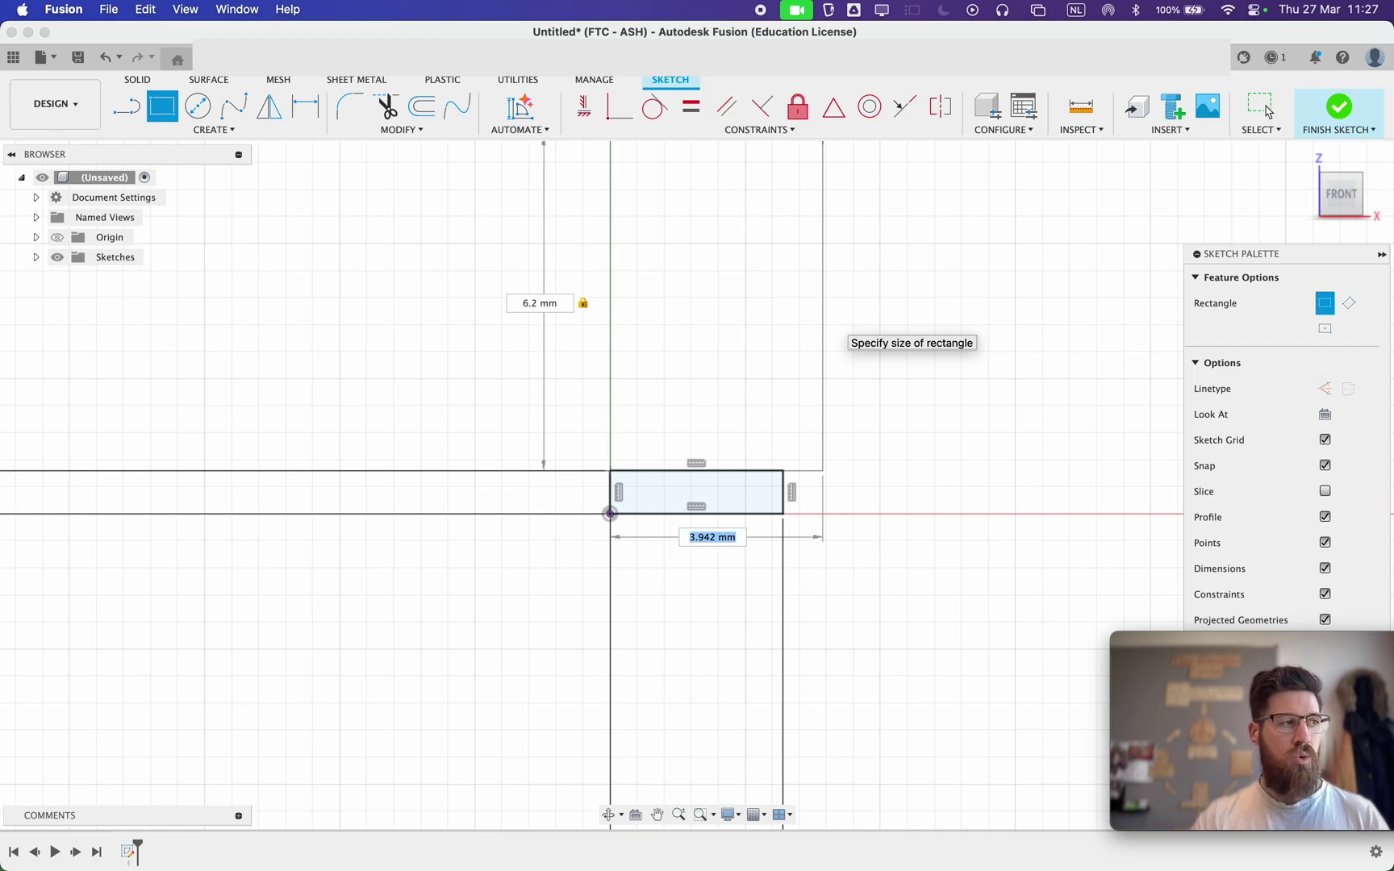
type("4,95/2")
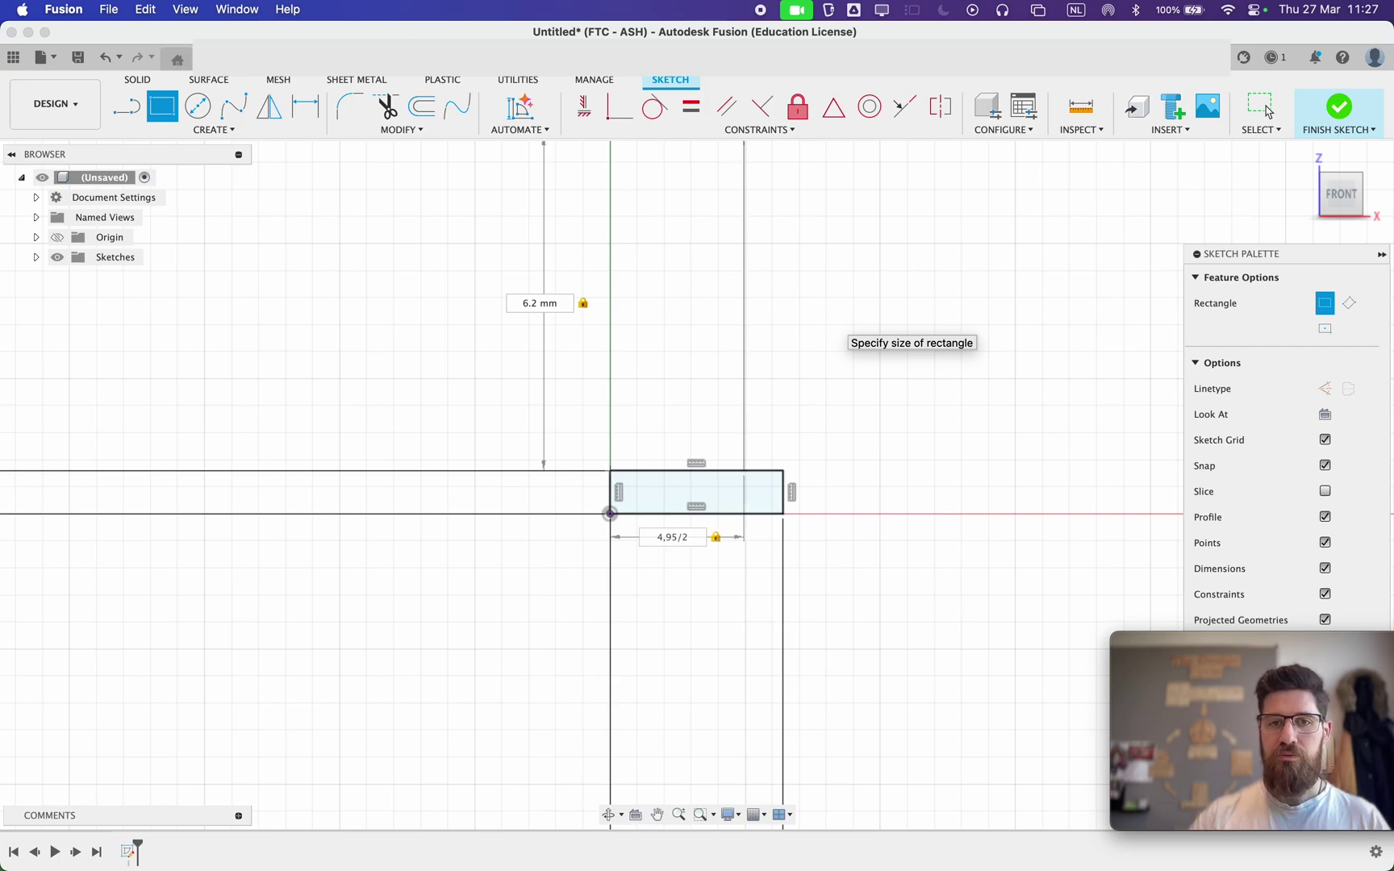
key("Return")
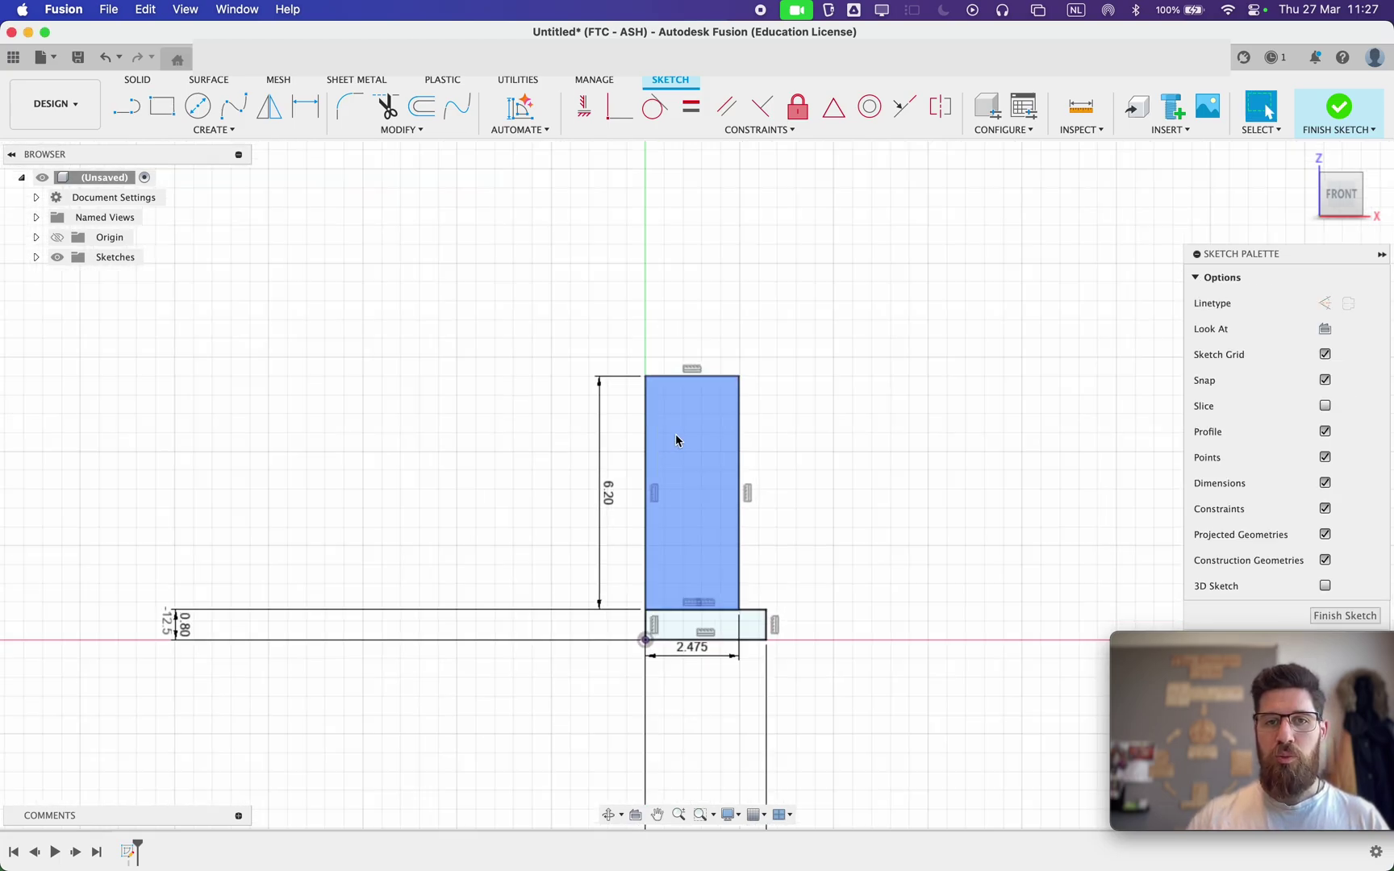
Sketch a third rectangle on top of the tall one, starting at the vertical axis, about 4.4 mm wide and 1.2 mm high.
scroll(678, 439, "up", 2)
key("r")
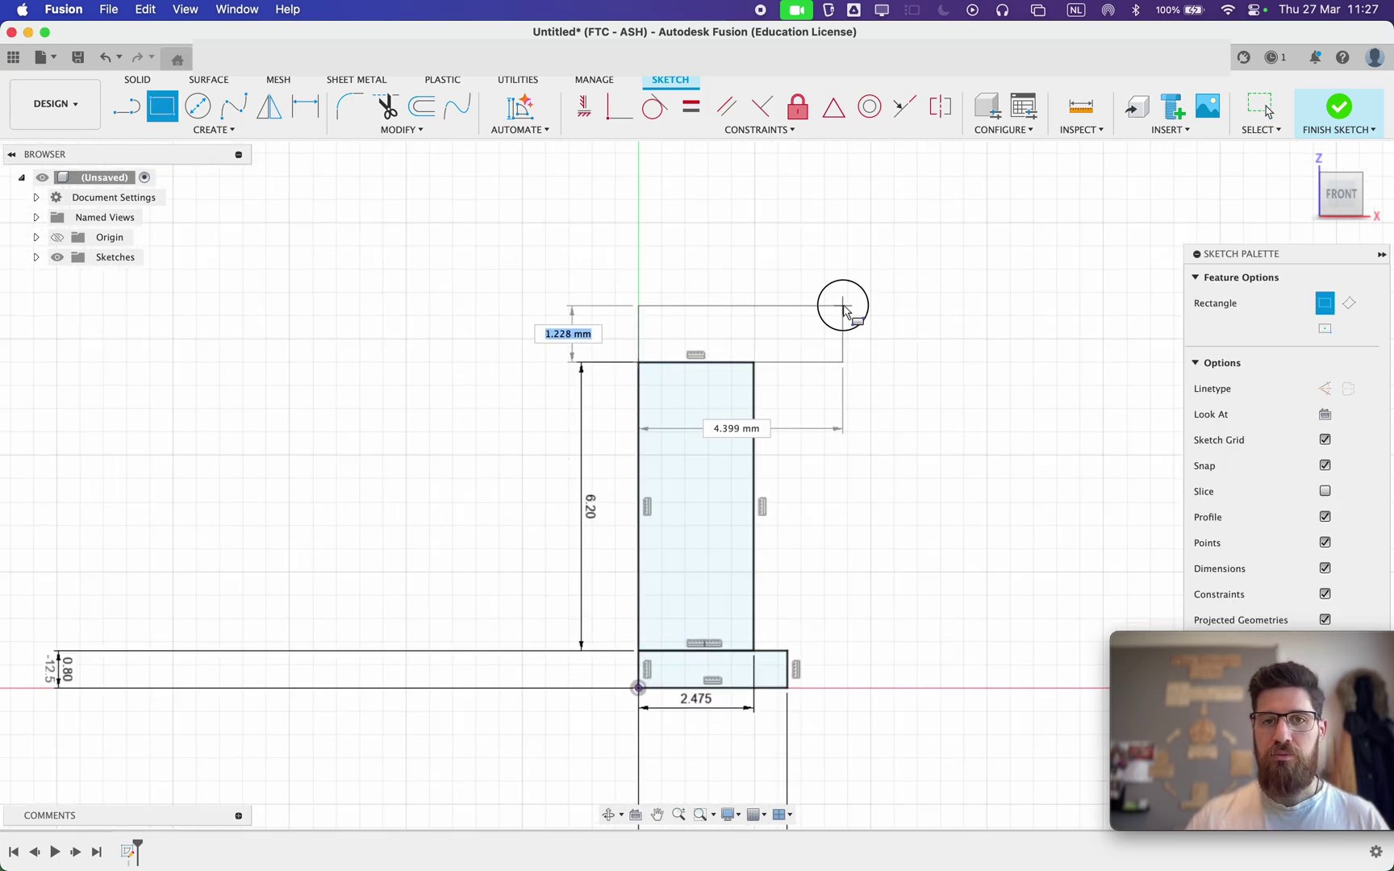
left_click(843, 305)
key("Escape")
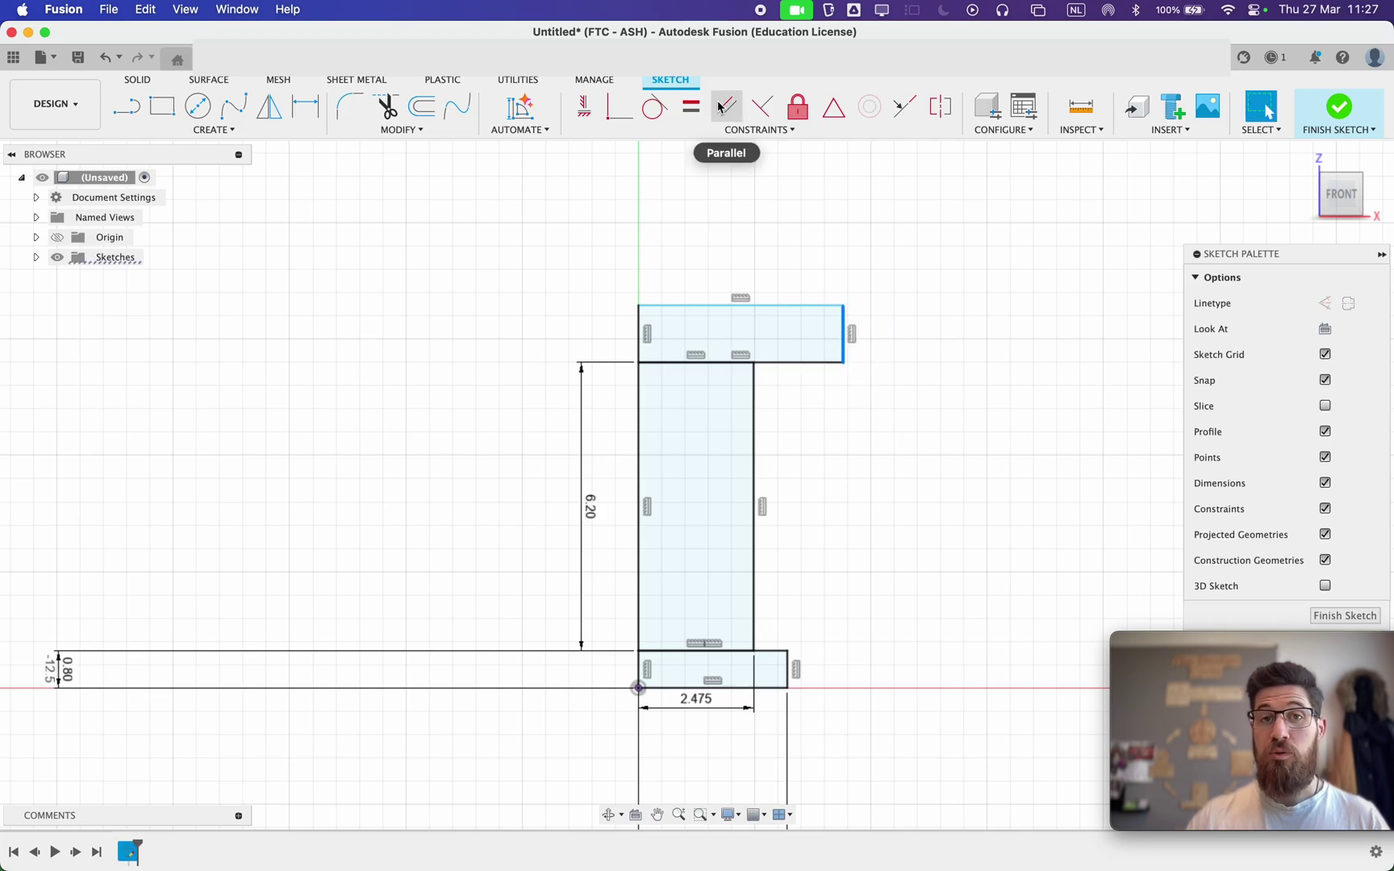
Apply Equal constraints so the top rectangle matches the bottom rectangle in height and width, and finish the sketch.
left_click(690, 106)
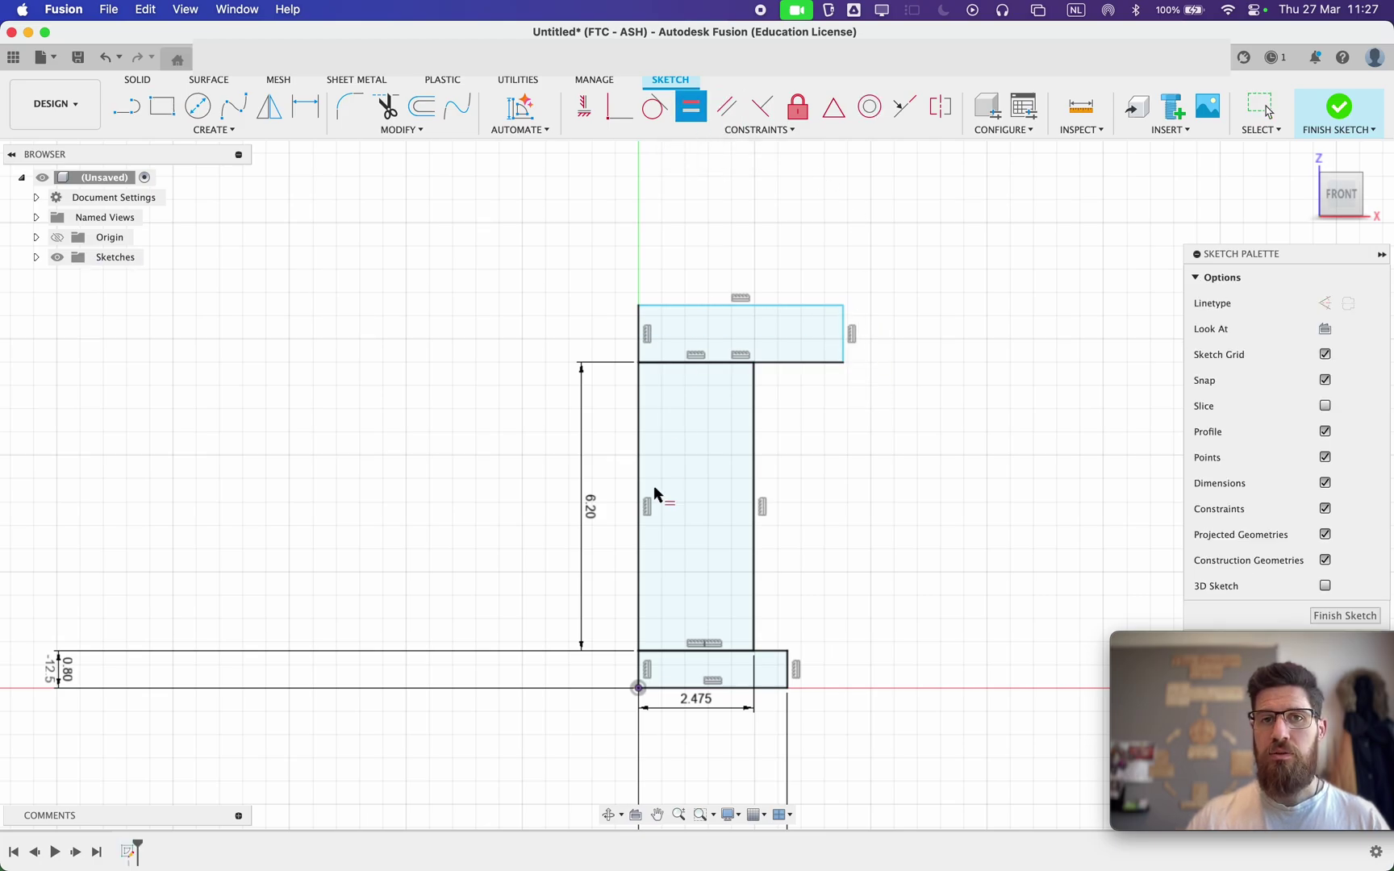
left_click(786, 670)
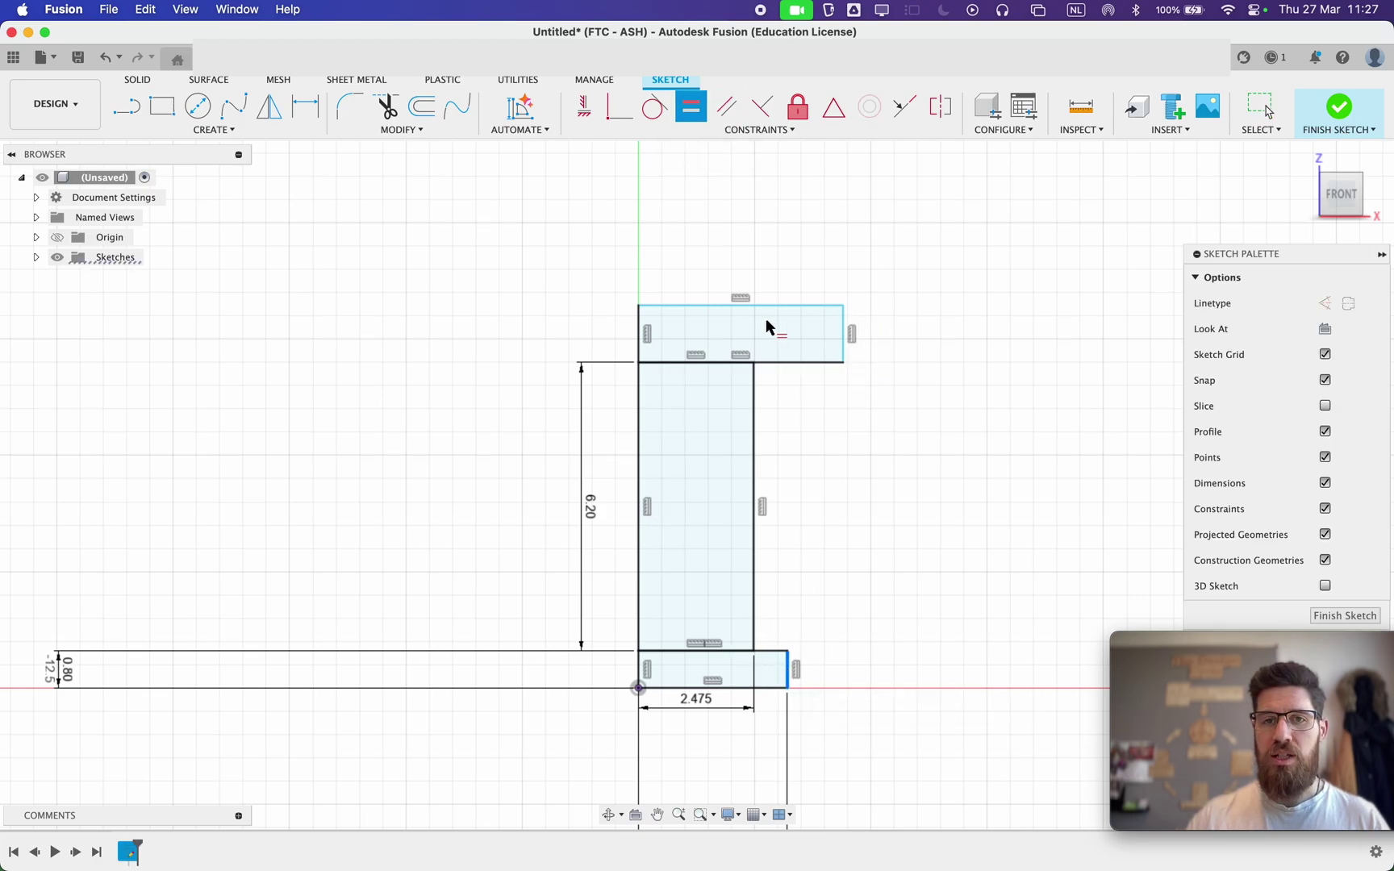
left_click(842, 333)
left_click(808, 361)
left_click(768, 652)
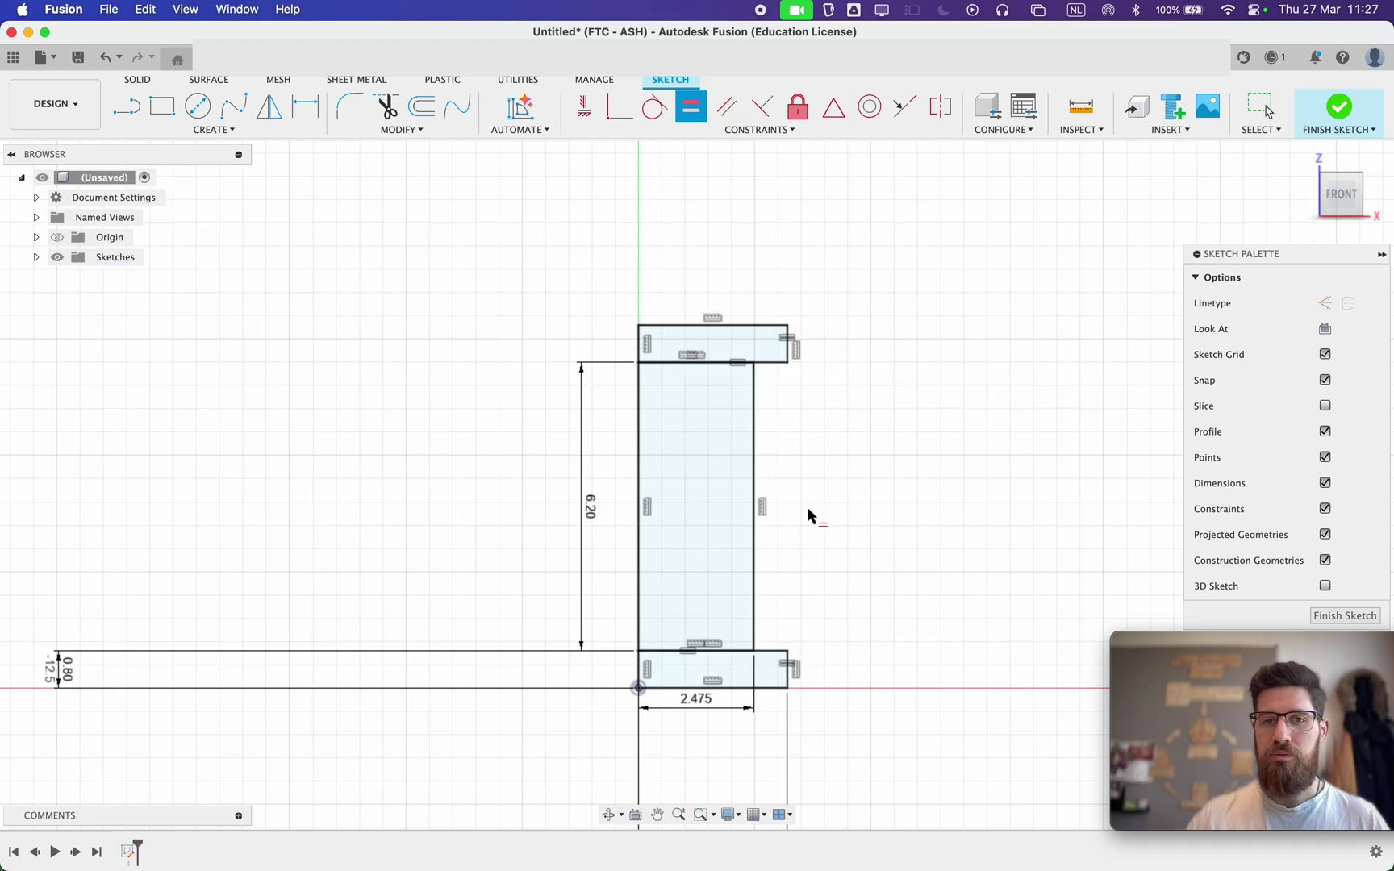
key("Escape")
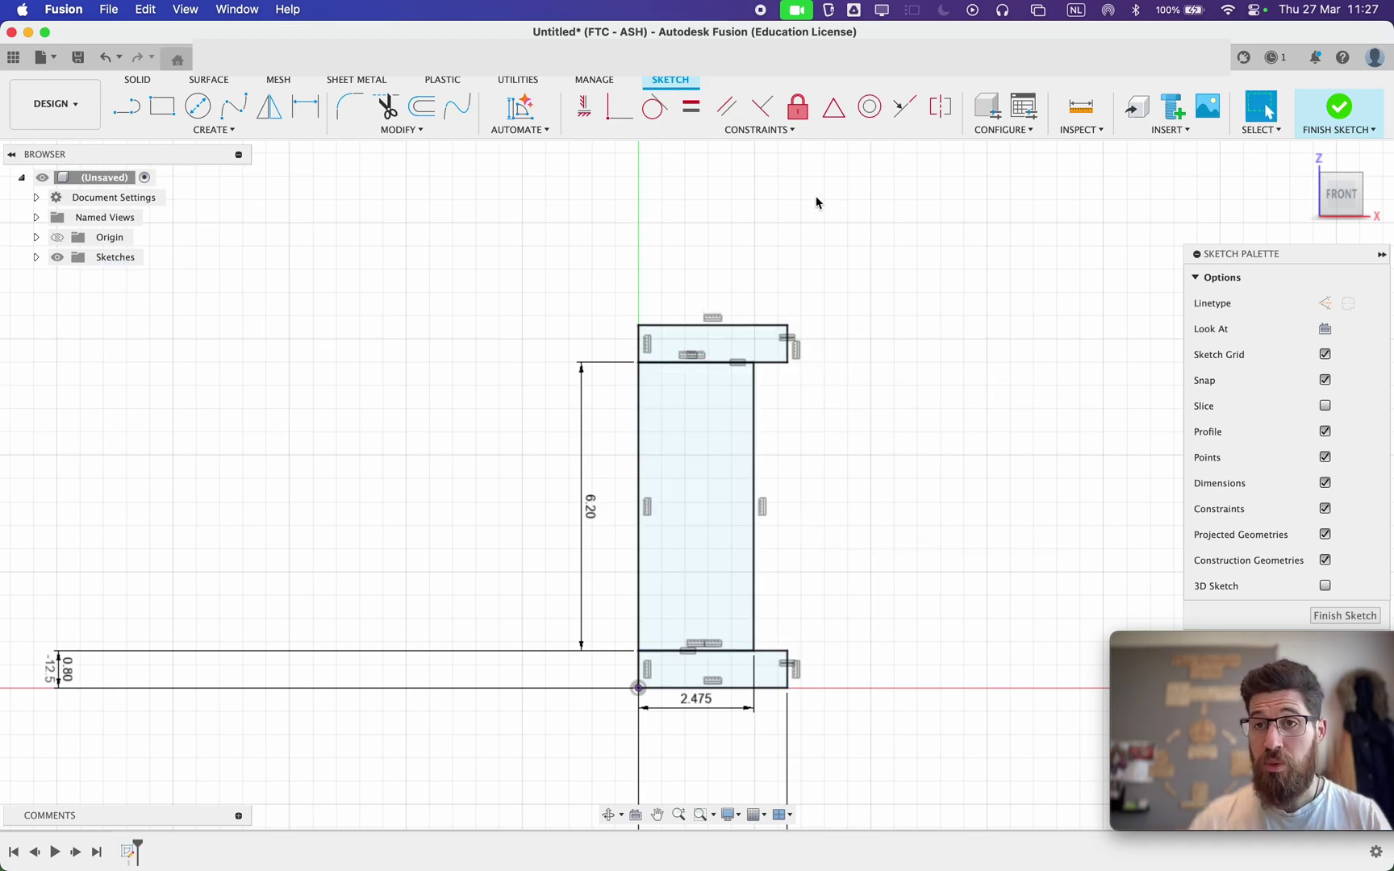
left_click(1338, 109)
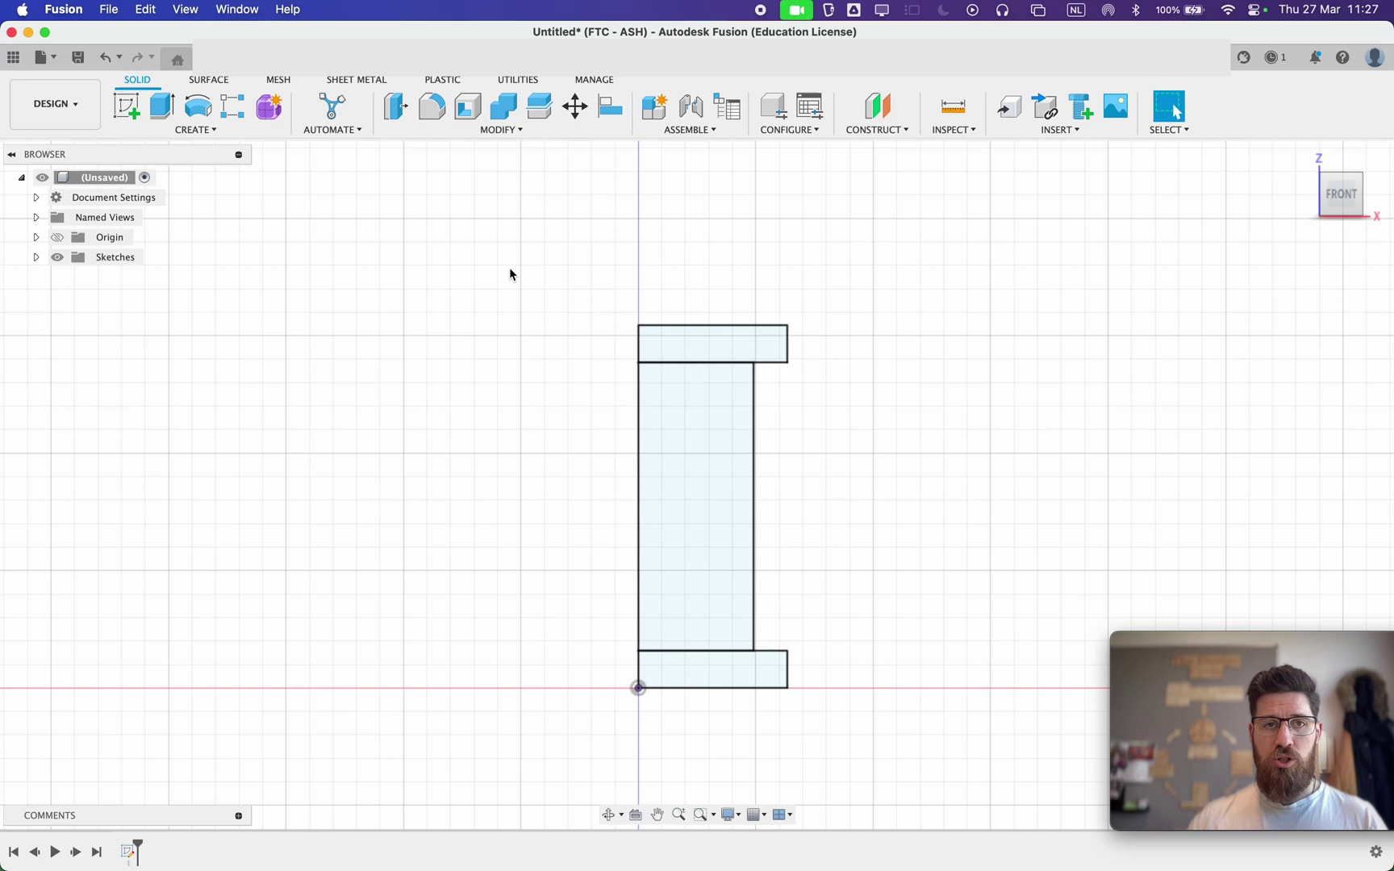
Revolve all three rectangles 360 degrees around the vertical axis as a new body.
left_click(198, 106)
left_click(721, 345)
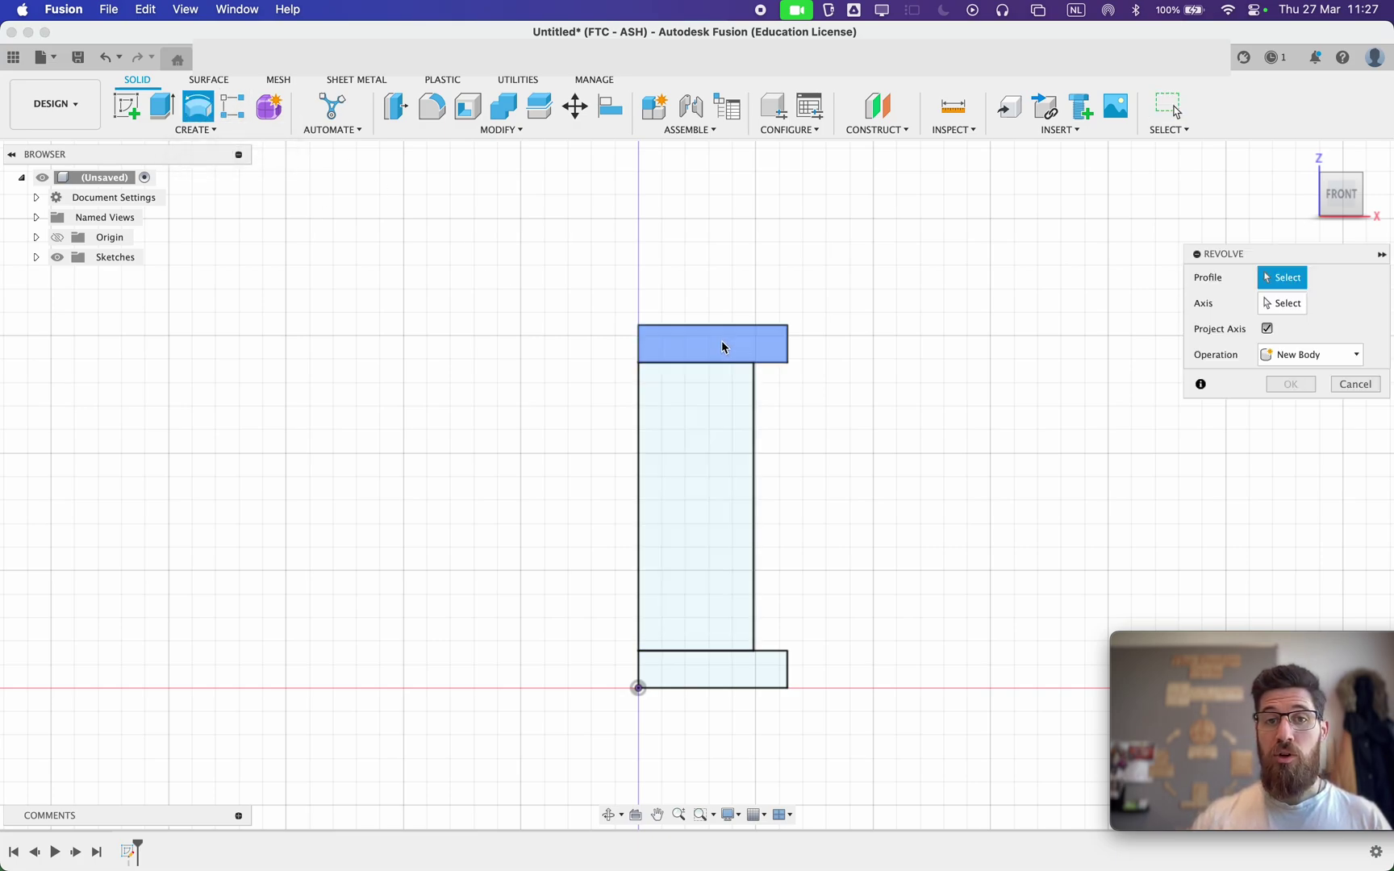
left_click(715, 488)
left_click(730, 671)
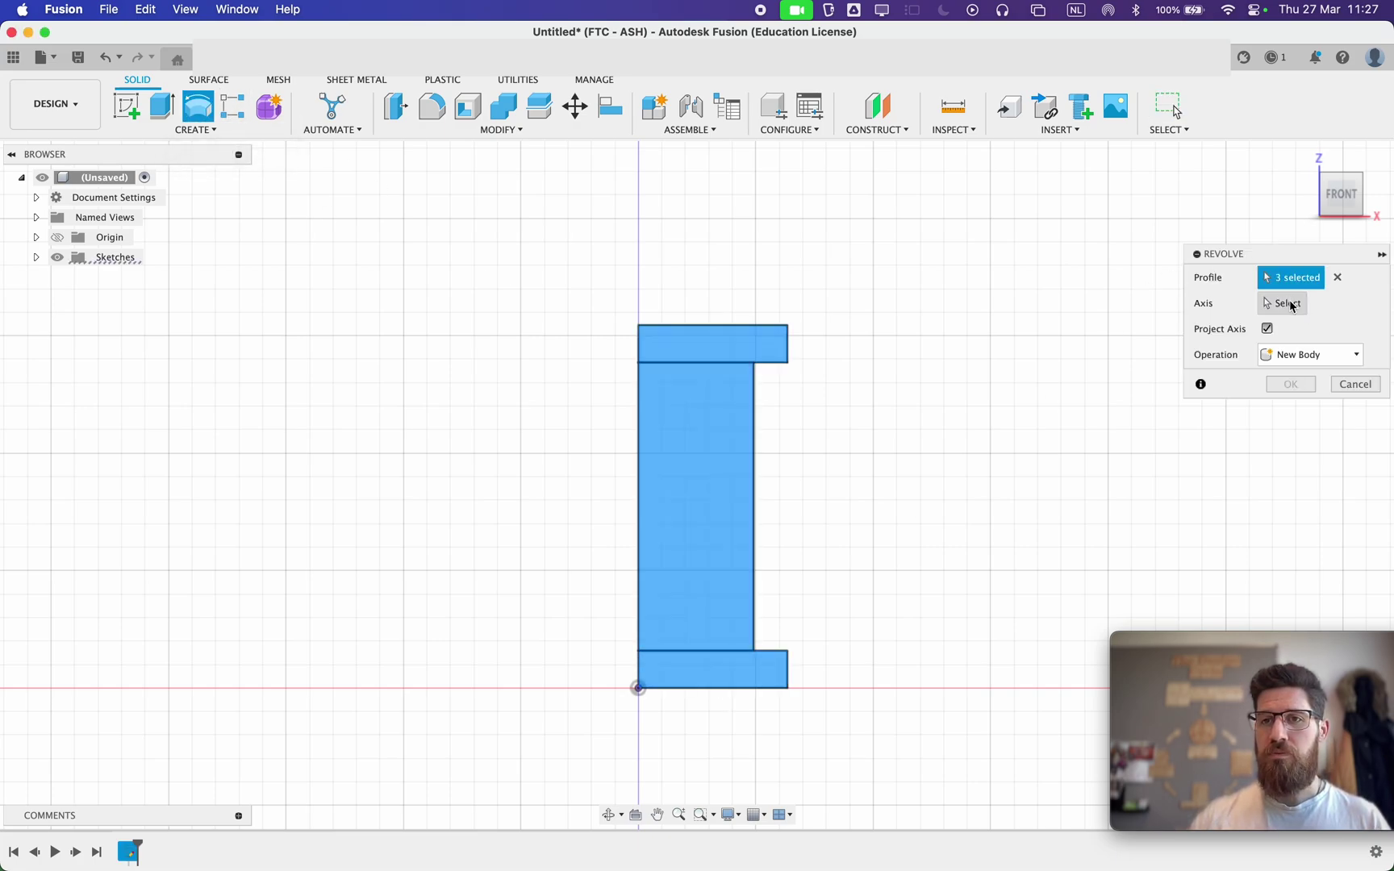
left_click(1282, 303)
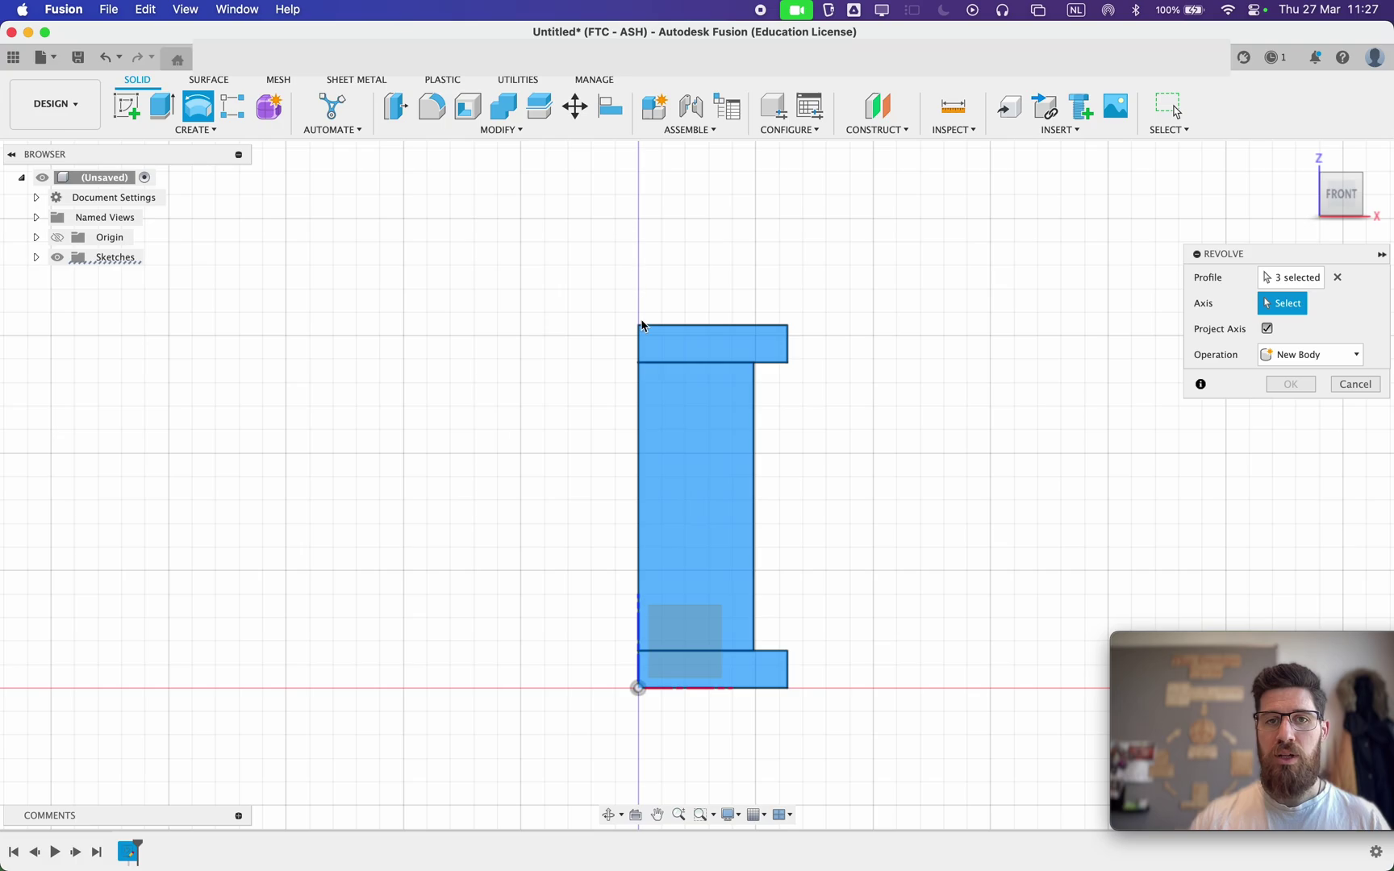
left_click(637, 377)
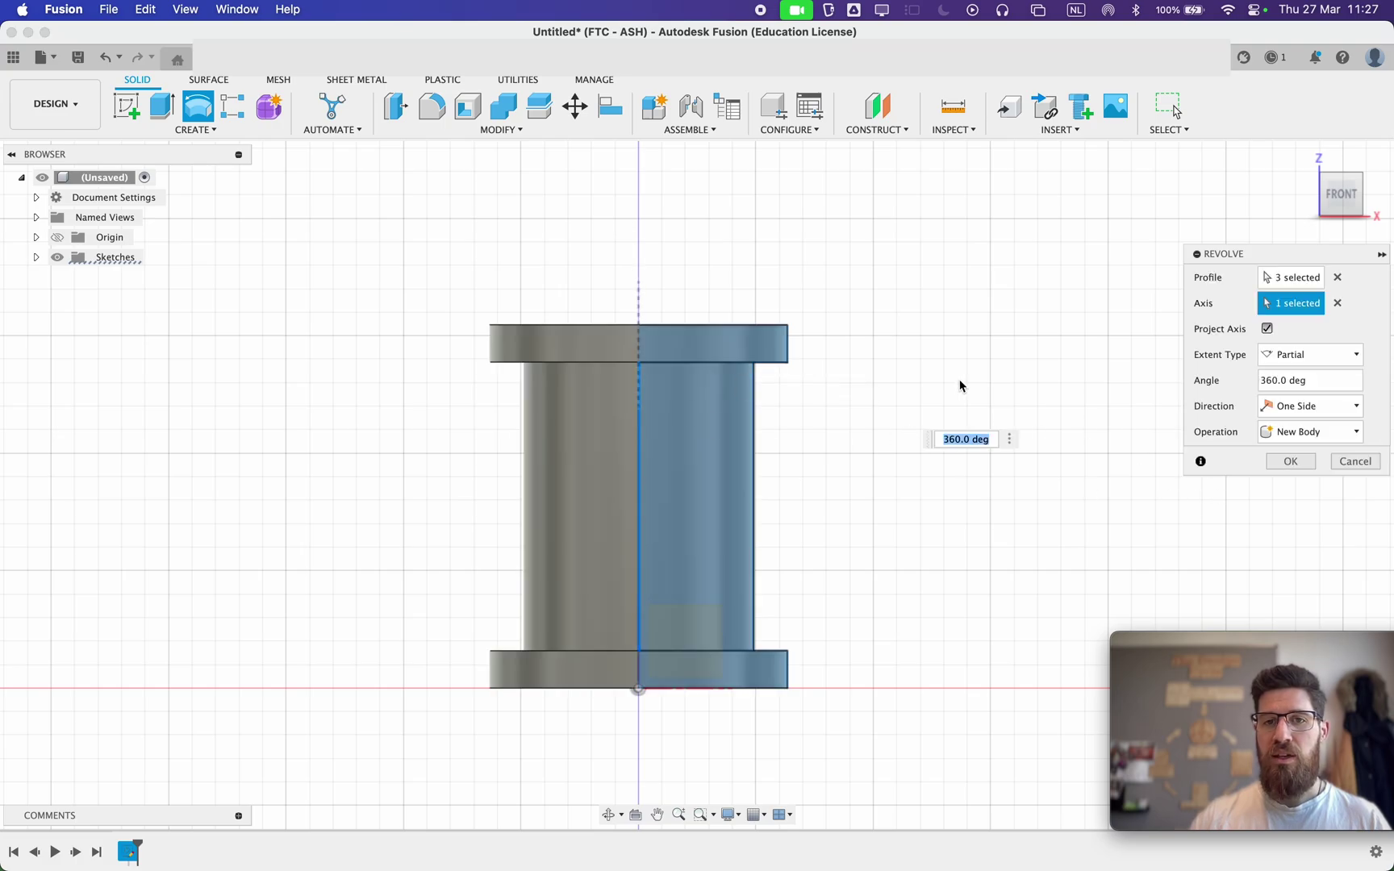
left_click(1290, 460)
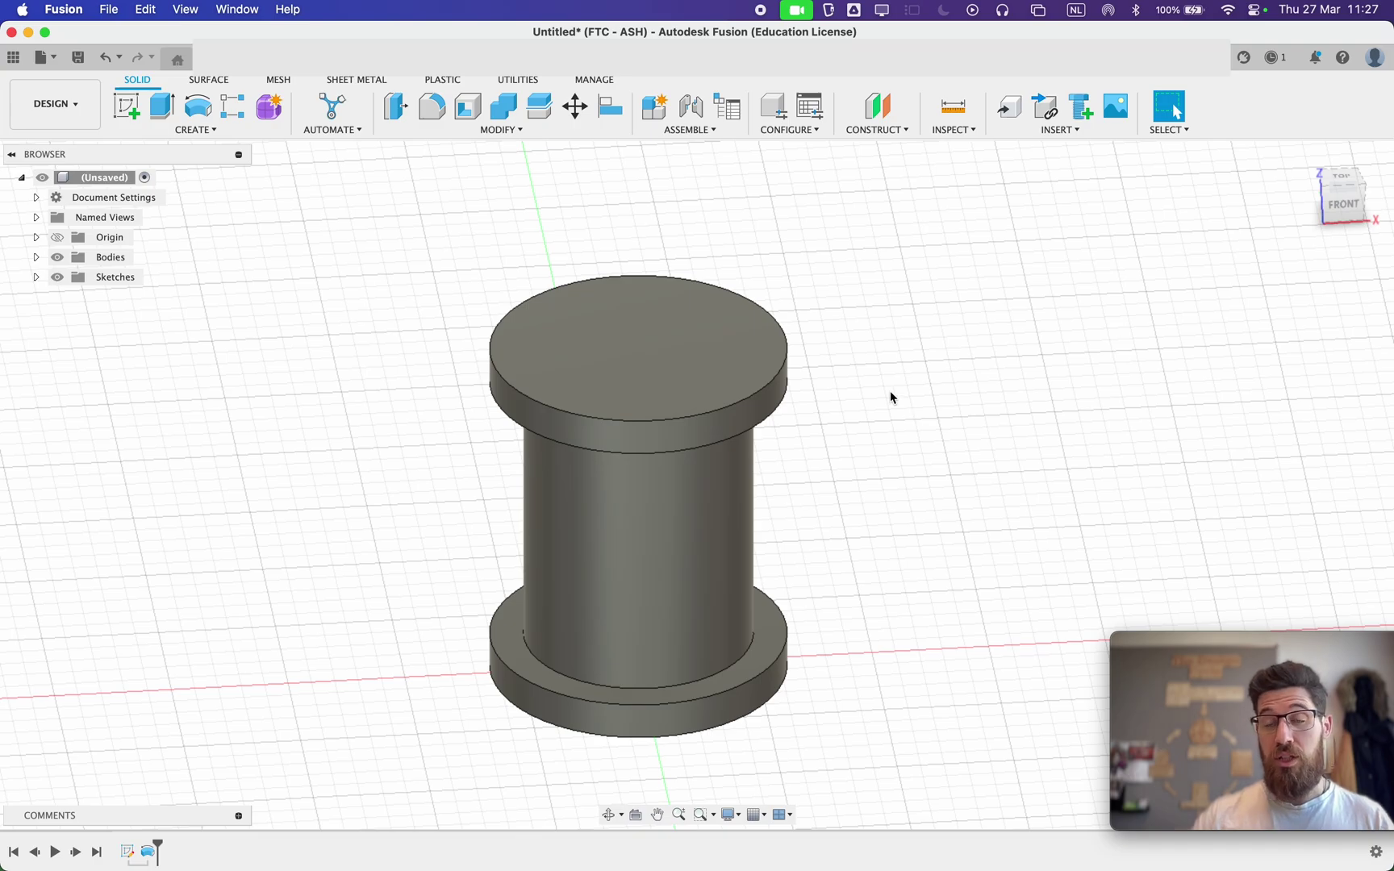
Insert the saved pin design from the Robotics_Mars project into the unsaved design containing the rectangular beam.
scroll(889, 393, "up", 2)
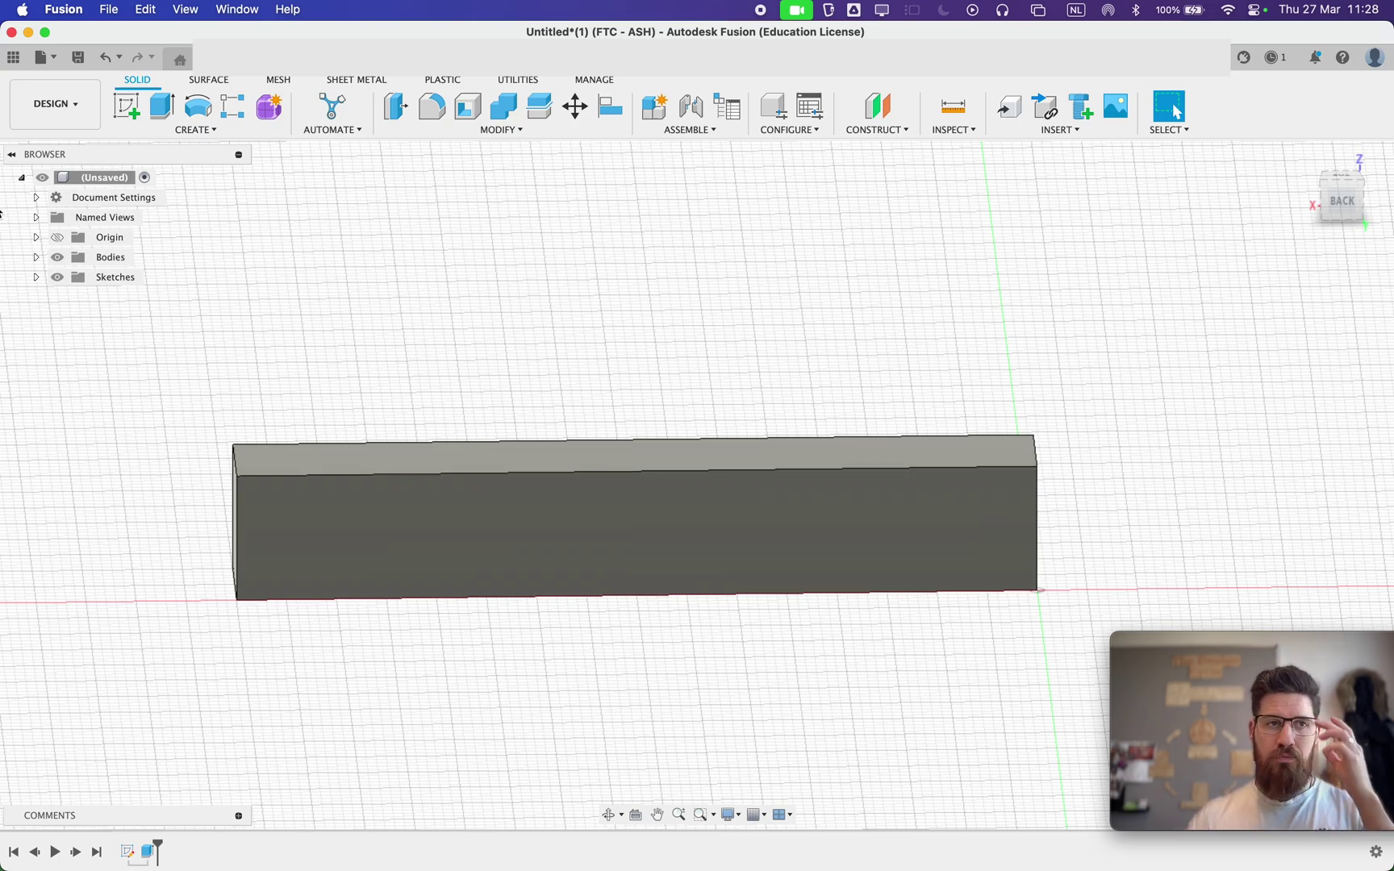
left_click(14, 57)
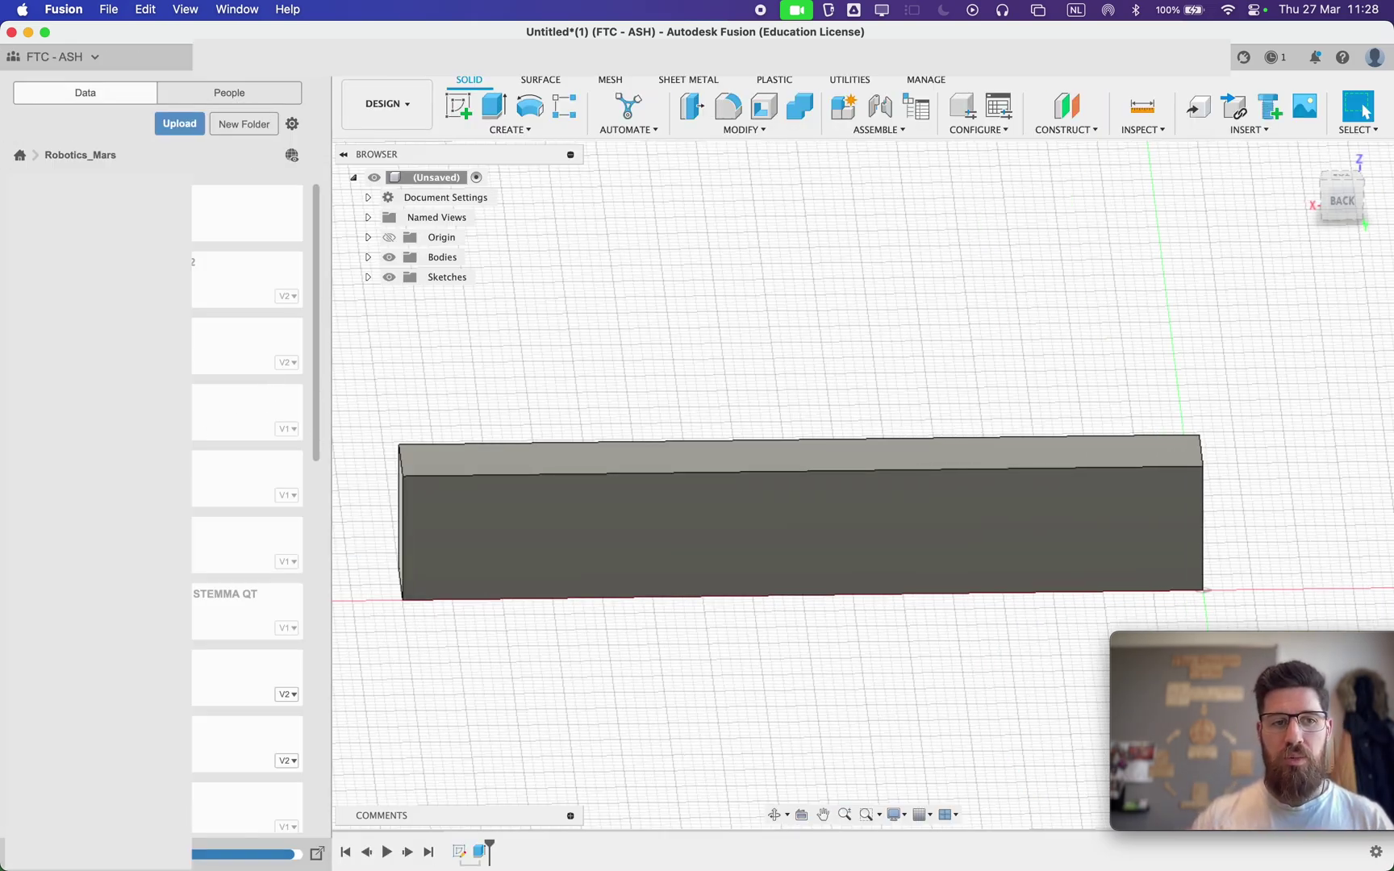
scroll(252, 541, "down", 3)
scroll(247, 516, "down", 3)
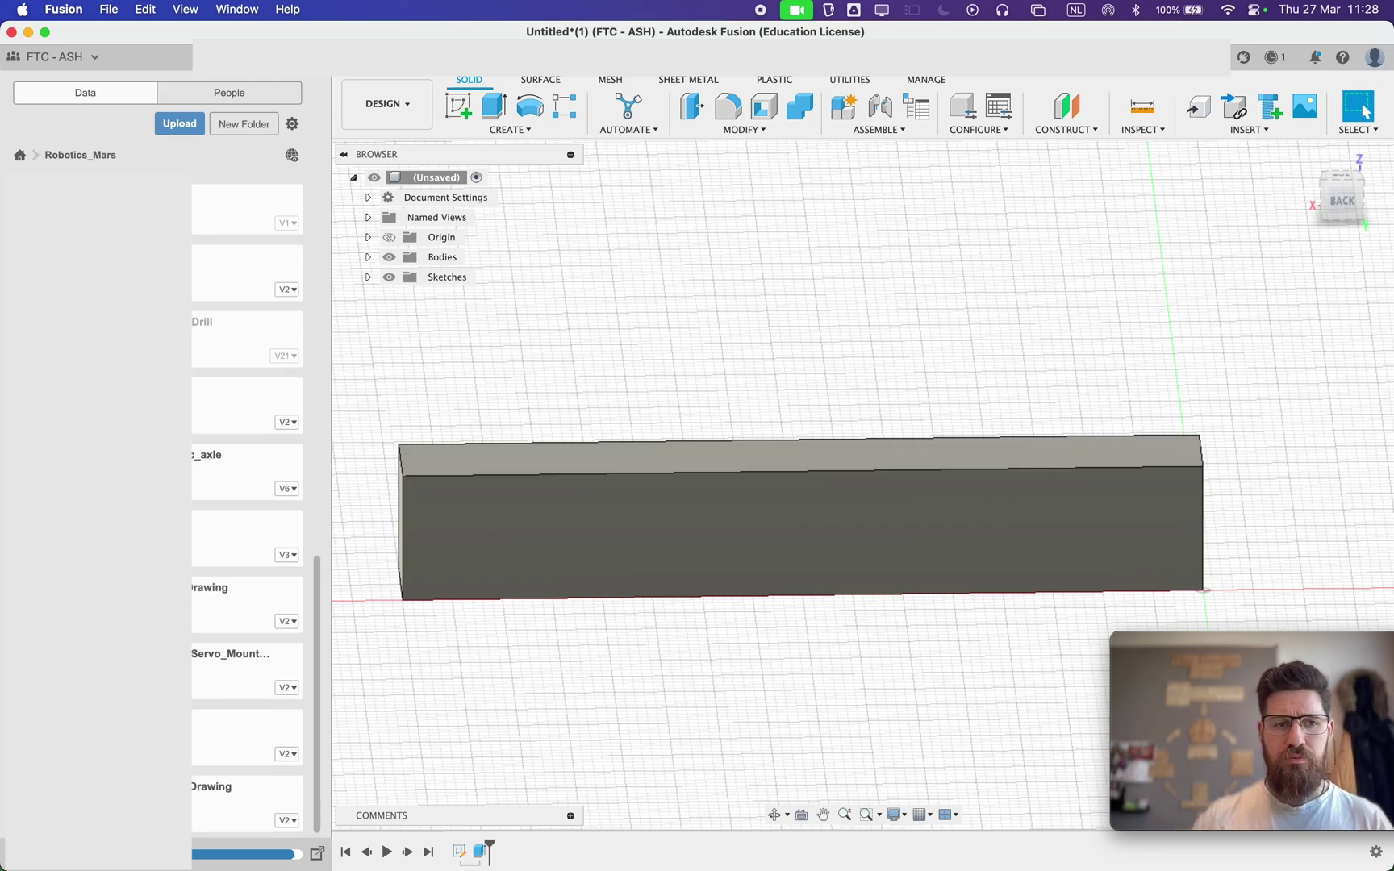
right_click(270, 674)
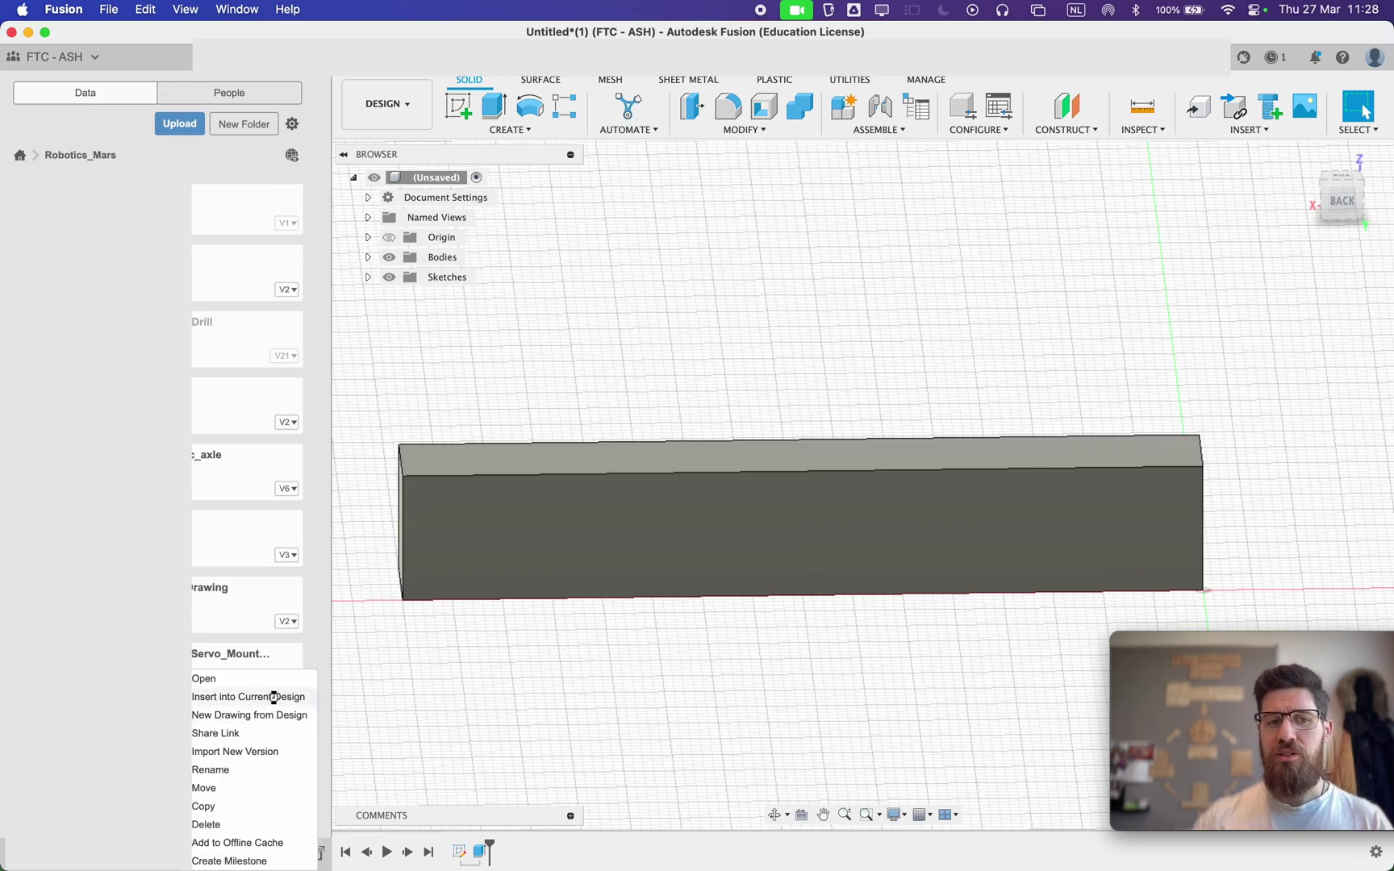
left_click(273, 696)
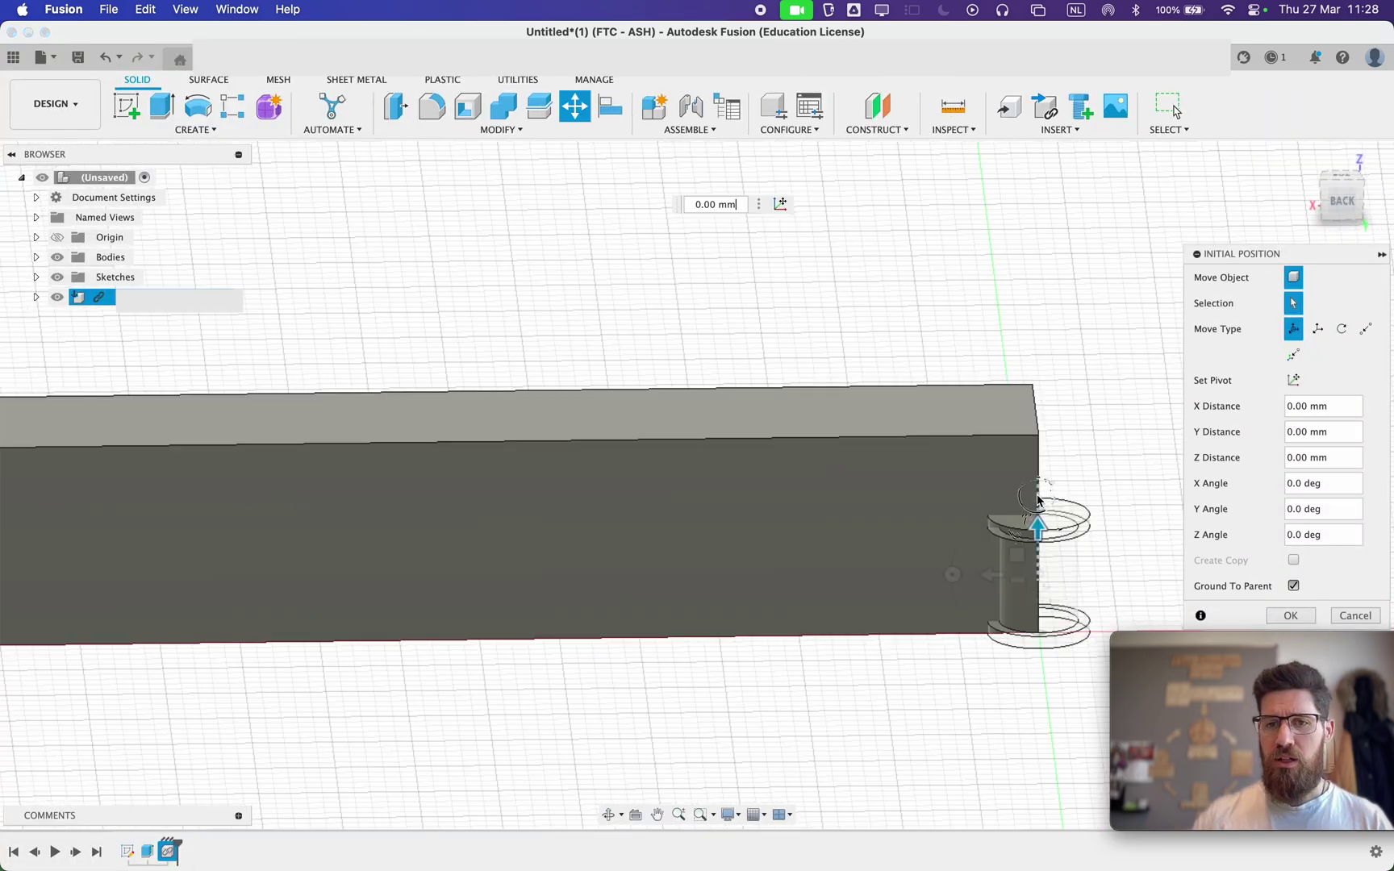
Raise the inserted pin 3 mm in Z and rotate it -90 degrees about the X axis.
left_click_drag(1037, 500, 1038, 484)
middle_click_drag(1118, 517, 996, 516, "shift")
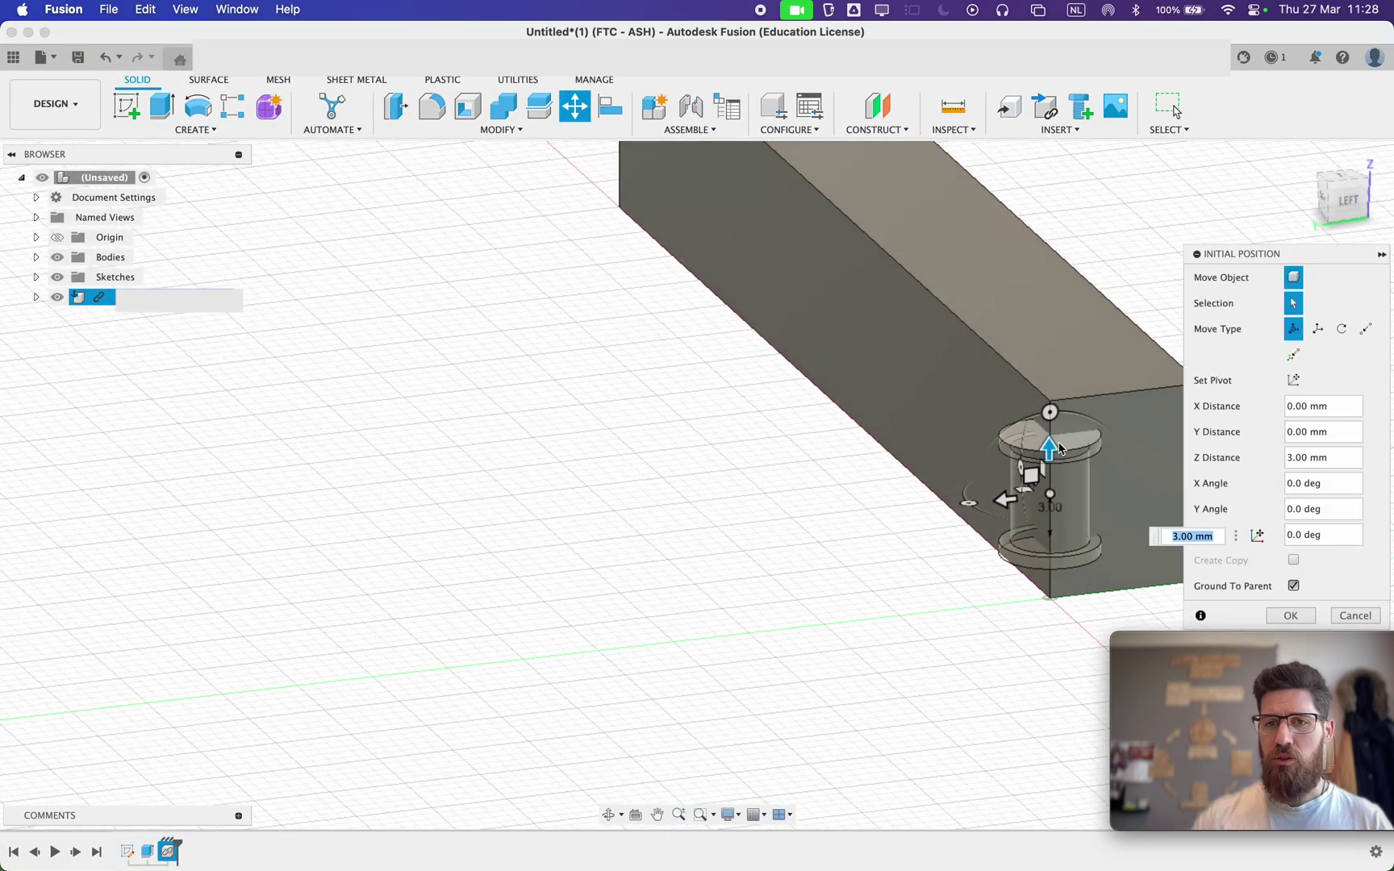
mouse_move(968, 503)
left_mouse_down()
mouse_move(965, 484)
mouse_move(956, 517)
left_mouse_up()
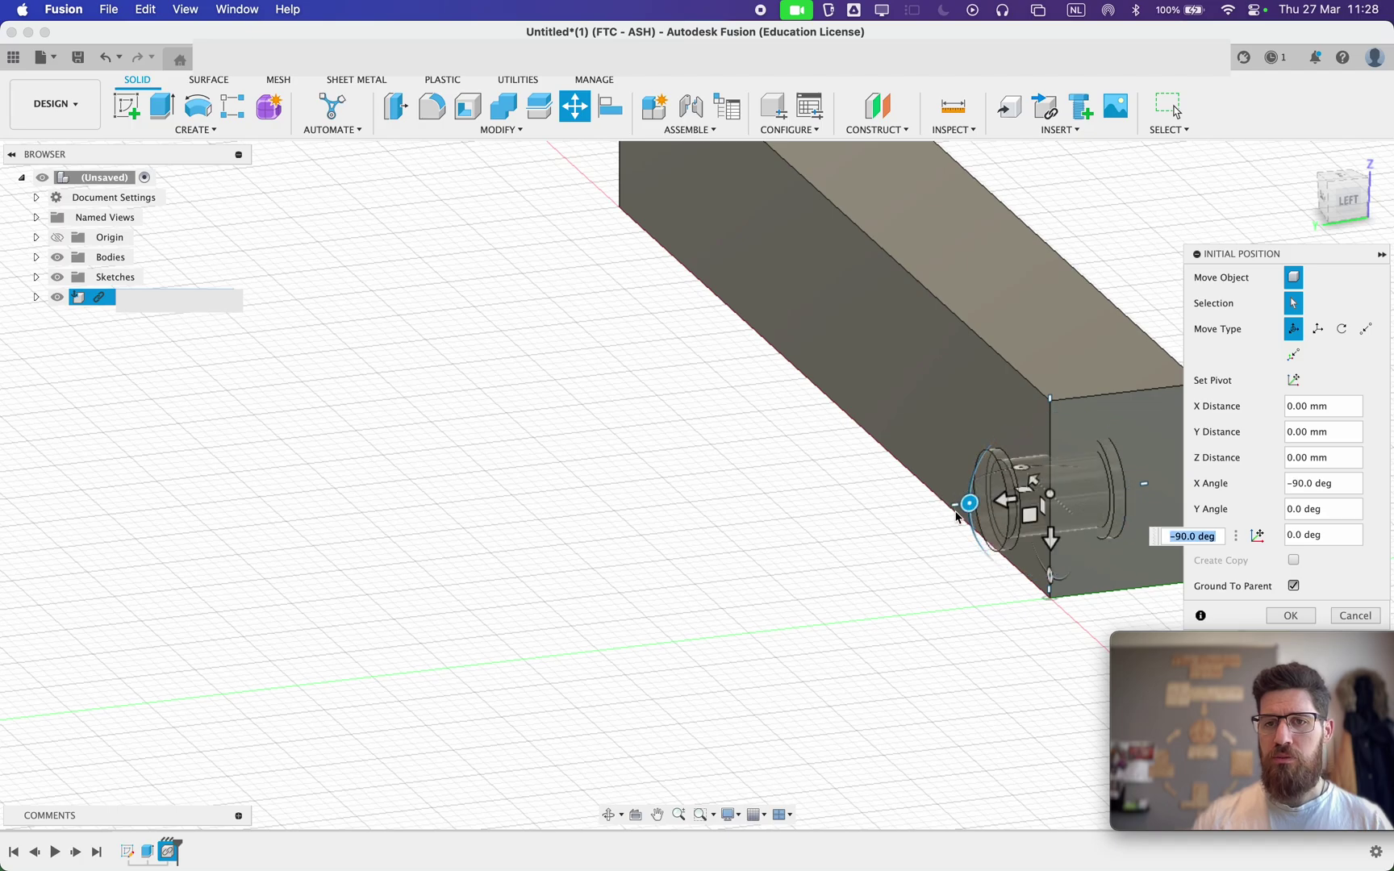
Shift the inserted pin -3.9 mm in Z to bring its flange end flush with the beam's side face.
middle_click_drag(958, 533, 793, 531)
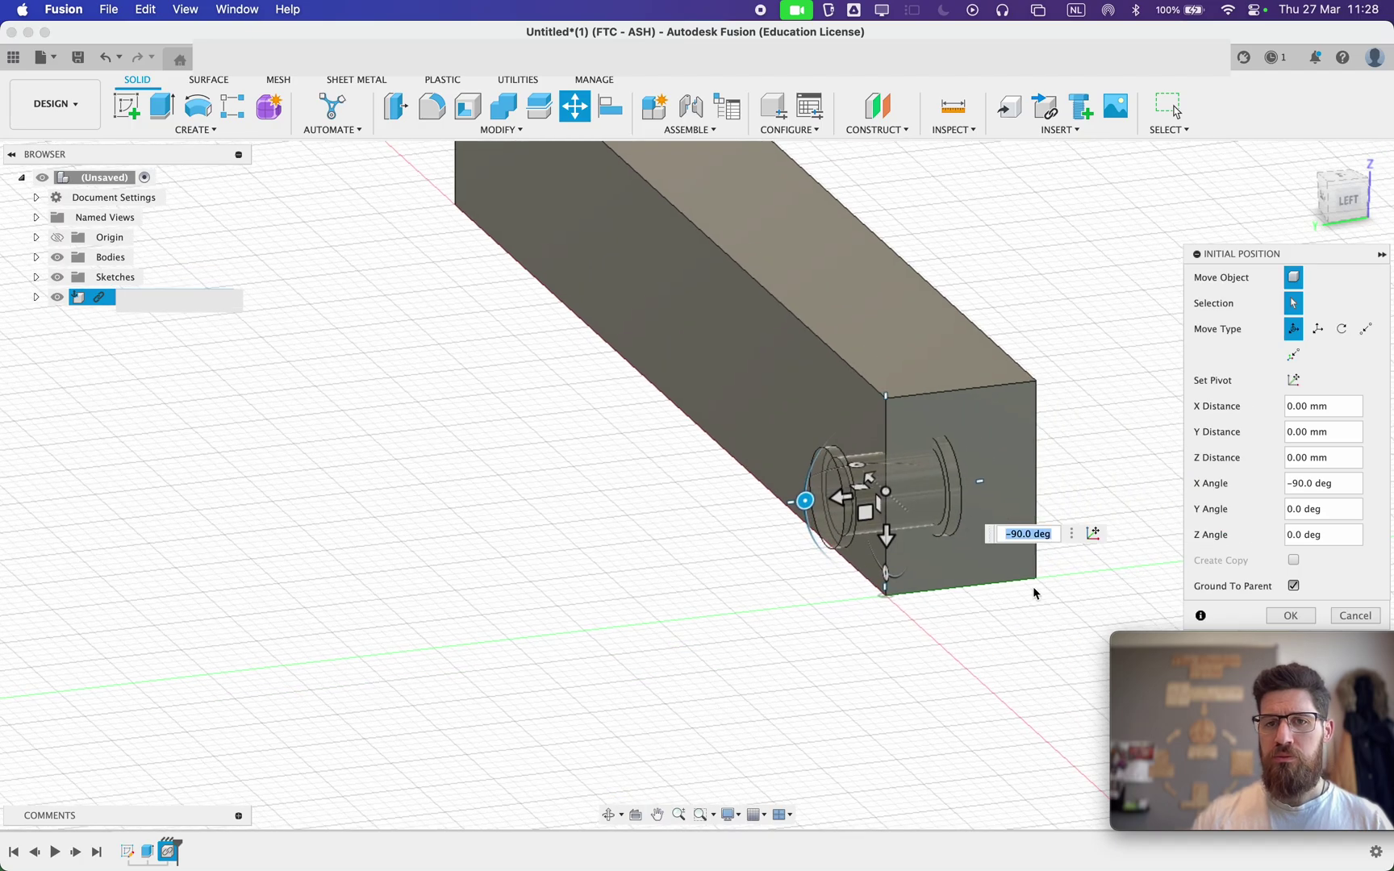
left_click(1346, 200)
left_click_drag(856, 515, 919, 511)
scroll(937, 523, "up", 3)
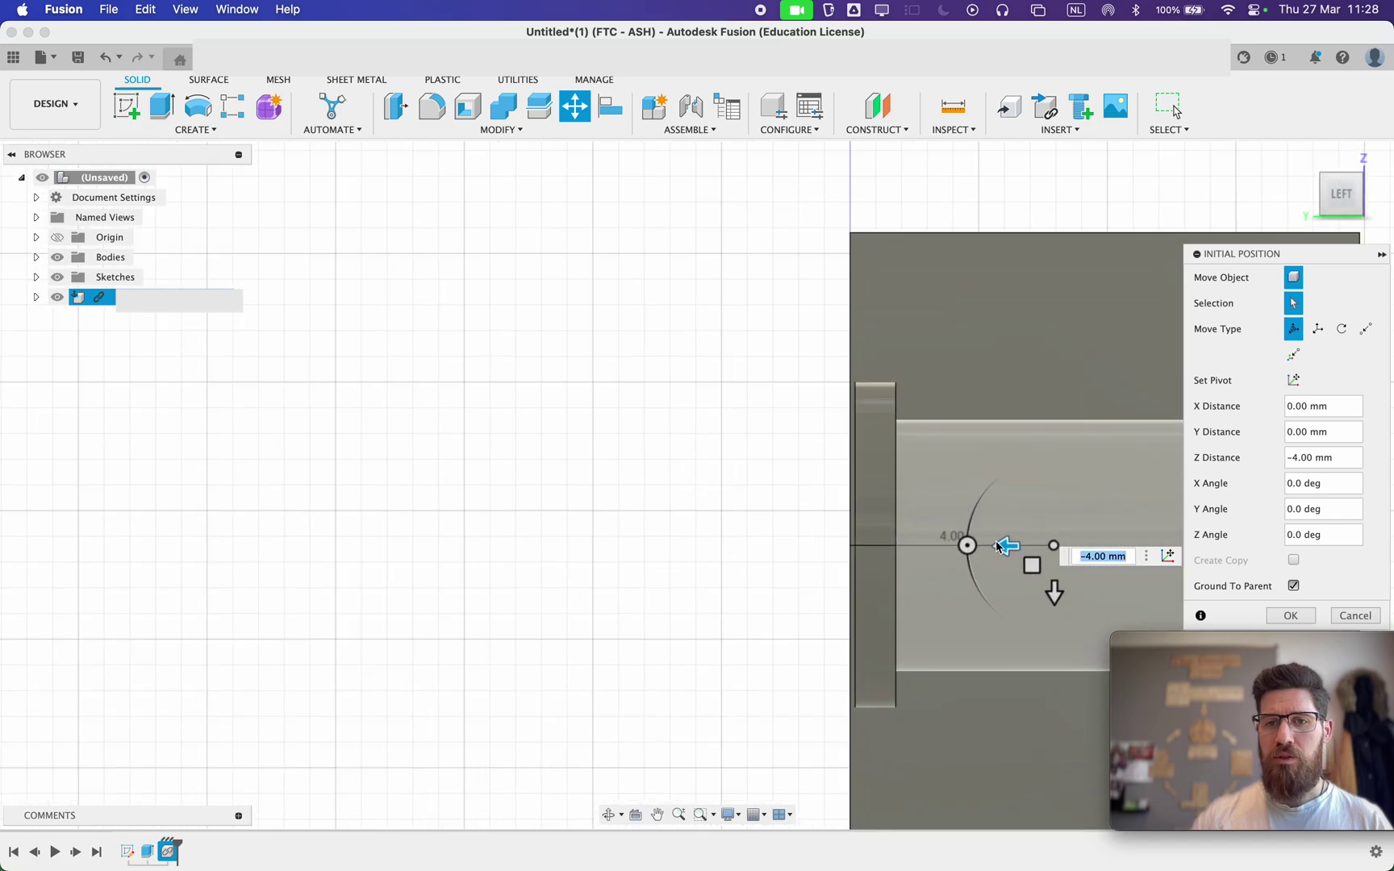
left_click_drag(1005, 547, 976, 545)
scroll(964, 519, "up", 3)
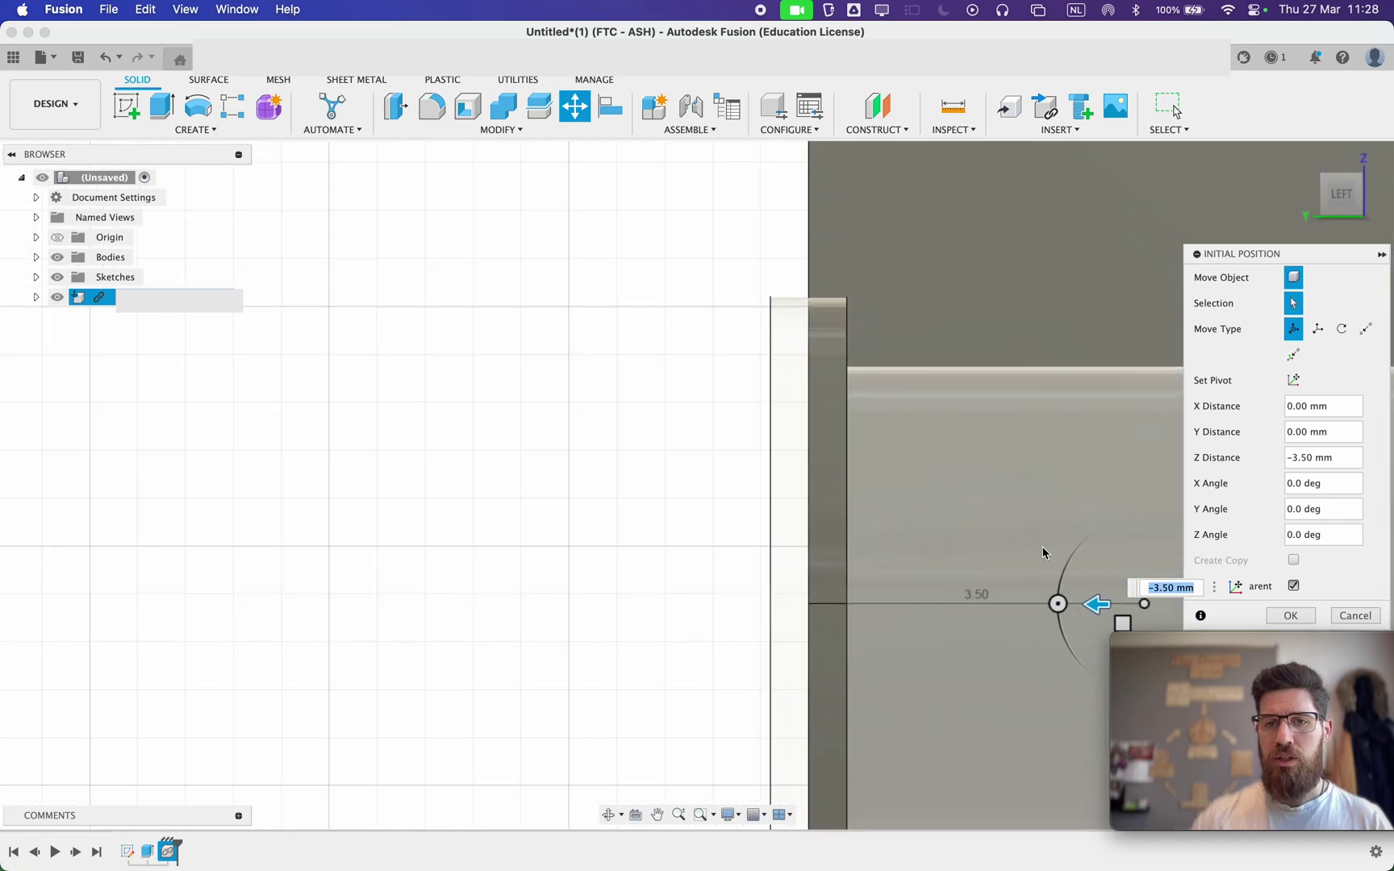
middle_click_drag(1043, 553, 876, 492)
left_click_drag(921, 545, 960, 545)
Slide the pin along the beam's length, fully inside the beam near its end face, and accept the position.
scroll(660, 514, "down", 3)
middle_click_drag(613, 498, 964, 545, "shift")
scroll(963, 545, "right", 5)
scroll(964, 545, "down", 2)
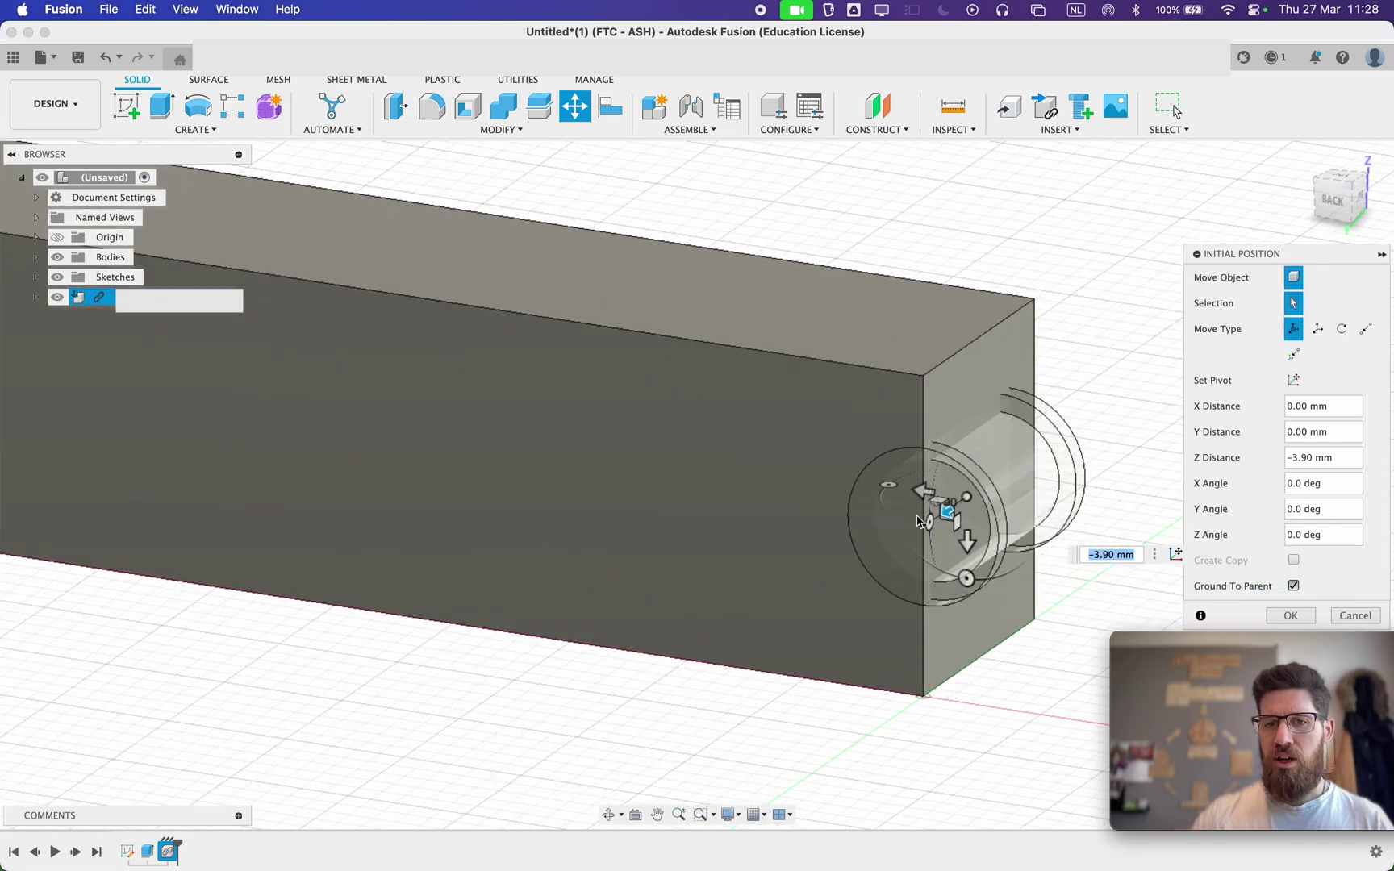
left_click_drag(920, 498, 782, 470)
left_click(1288, 615)
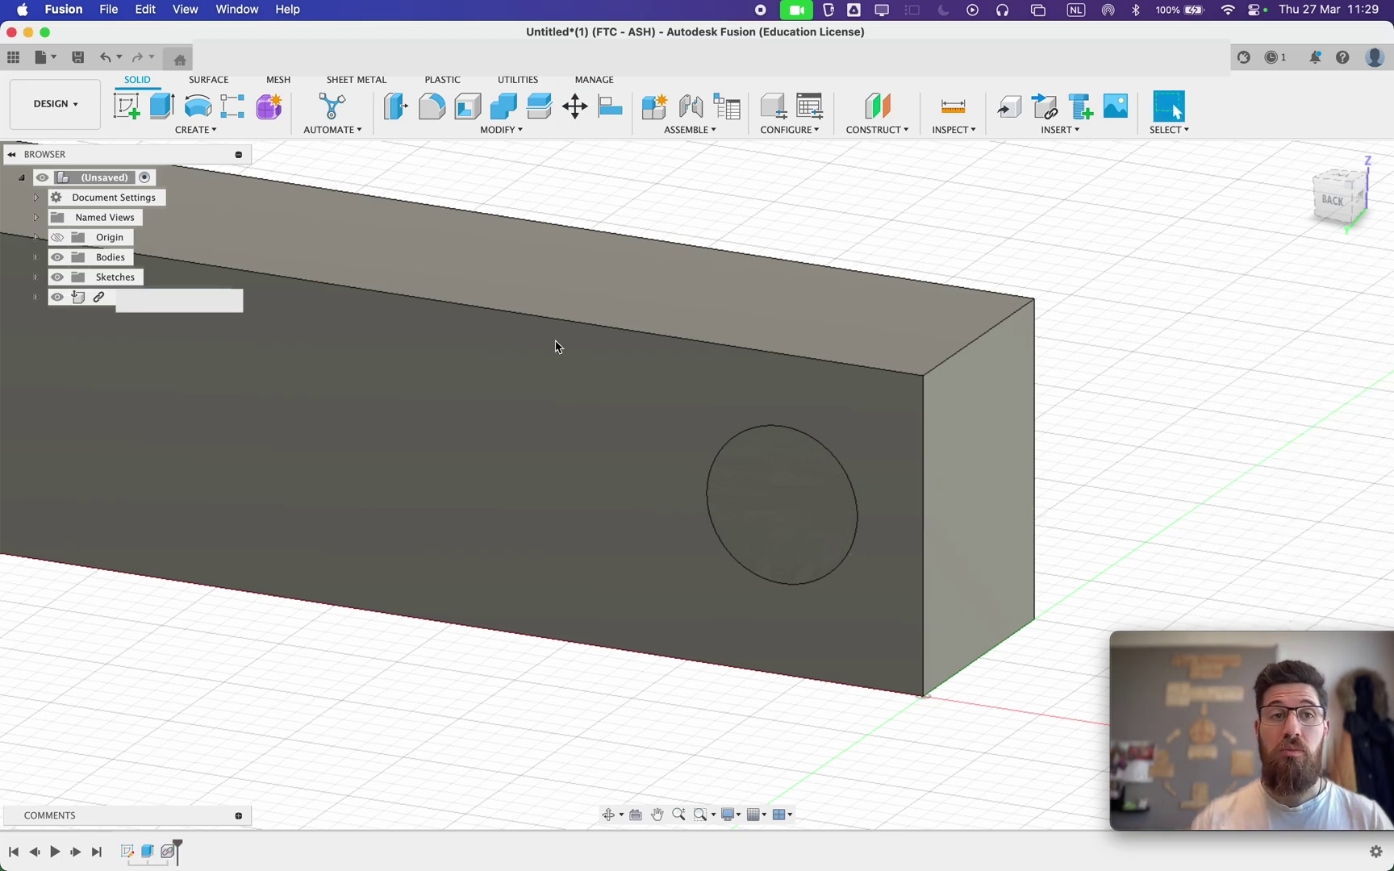
Set up a rectangular pattern of the pin component along the beam's long upper edge, with a distance of 30 mm.
left_click(233, 106)
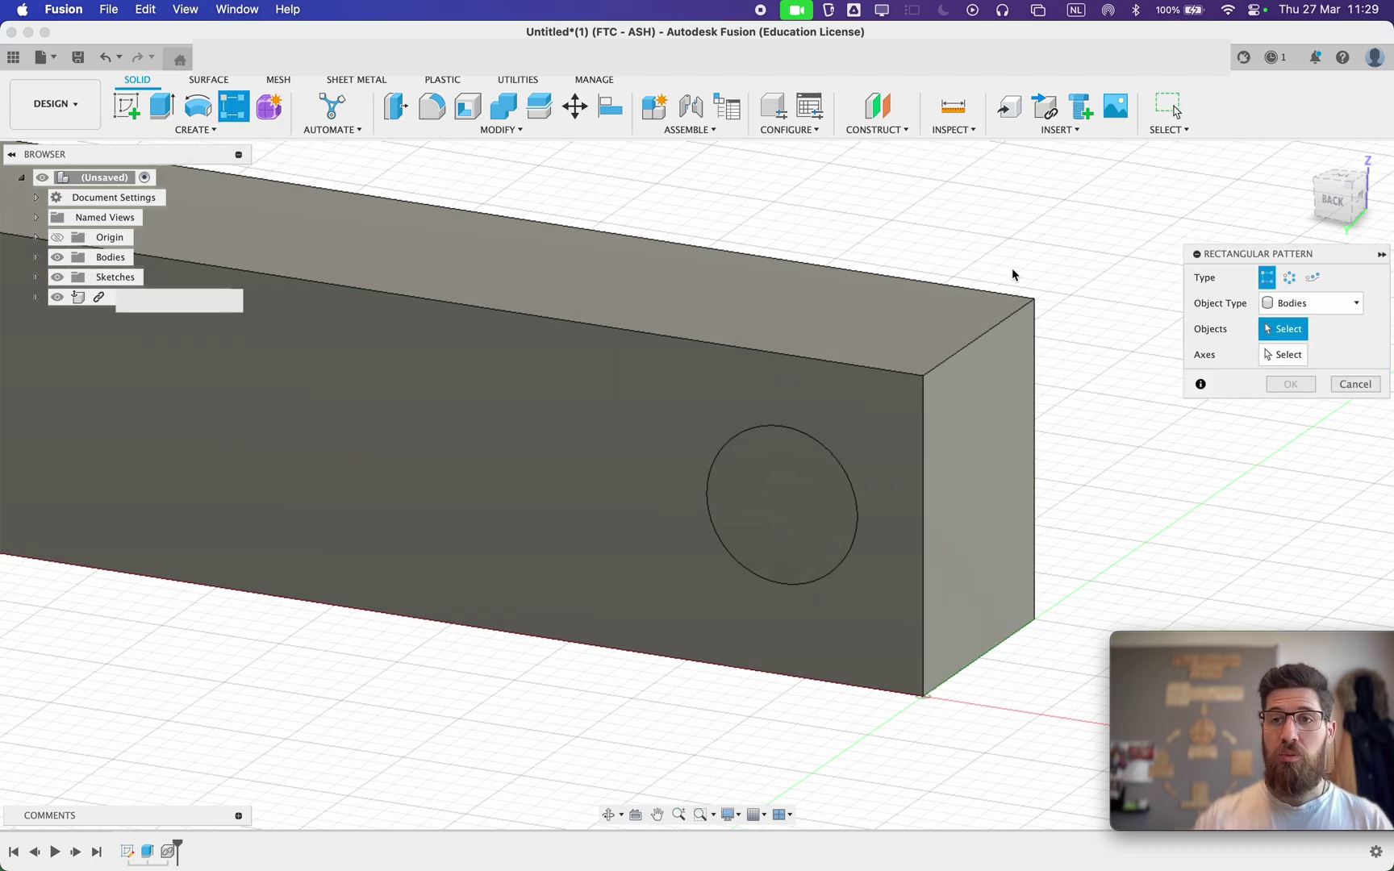
left_click(1300, 302)
left_click(1264, 376)
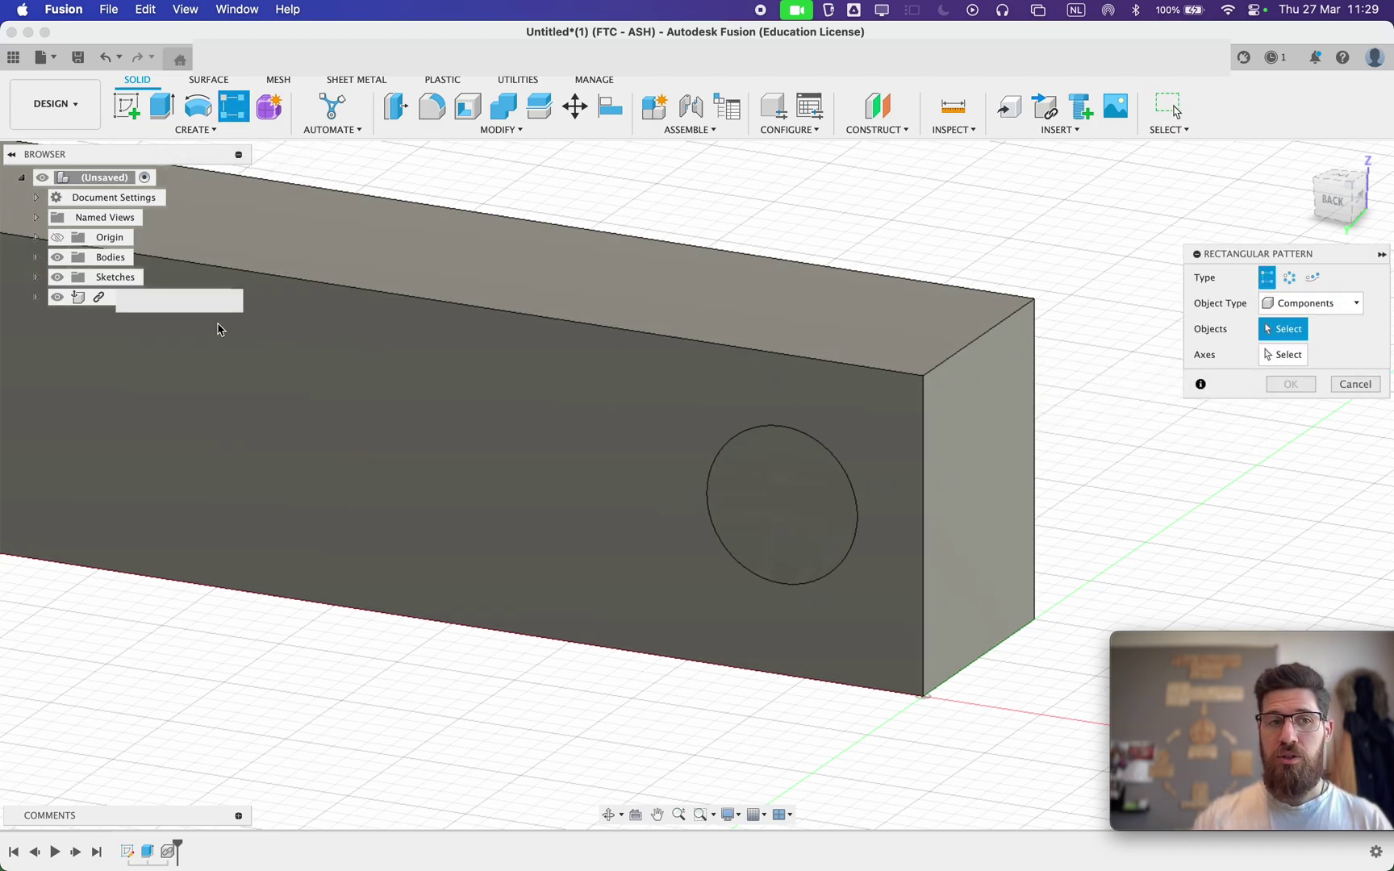
left_click(100, 298)
scroll(600, 469, "down", 3)
middle_click_drag(803, 492, 992, 537)
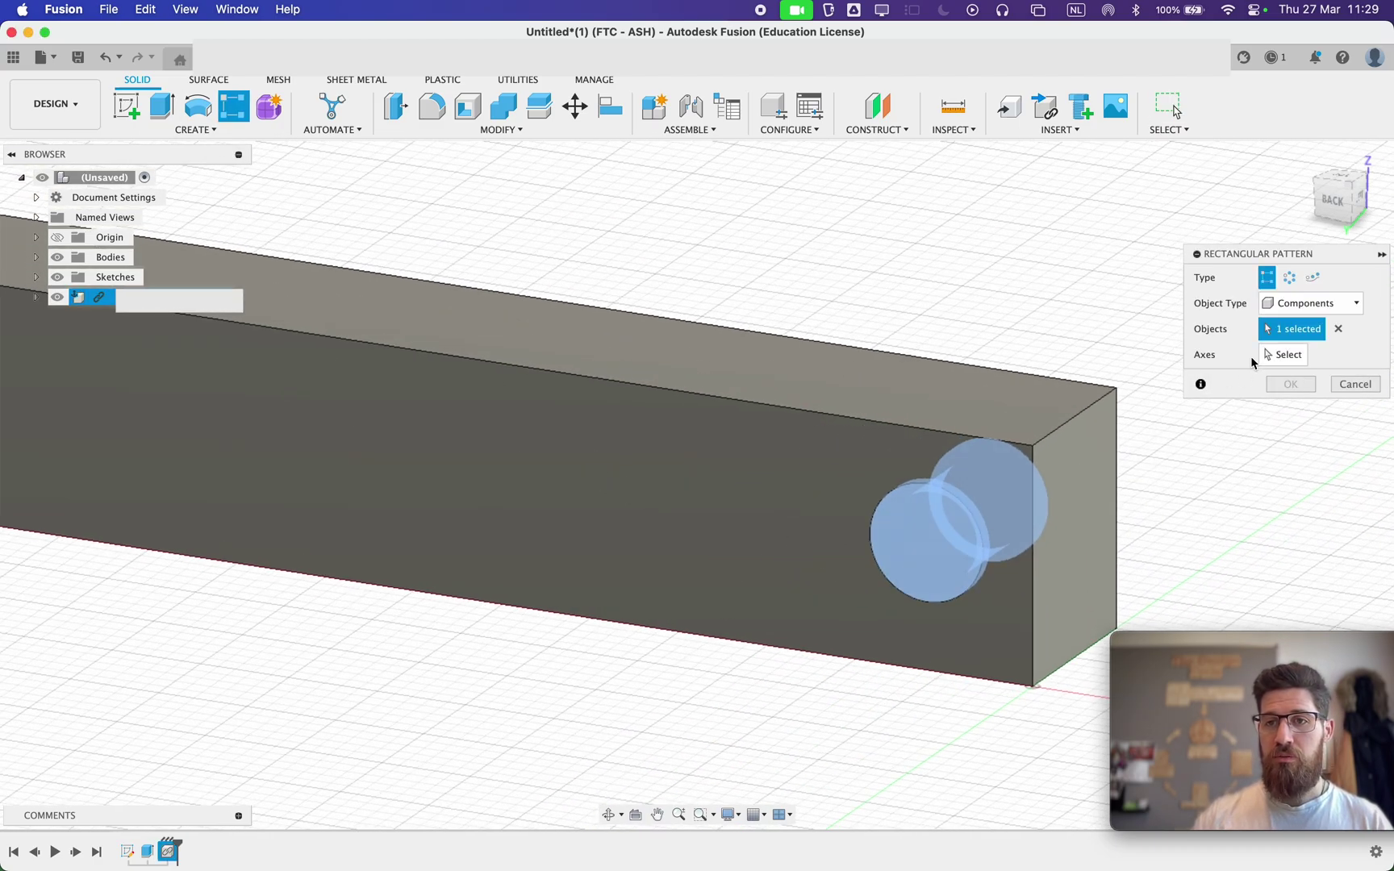
left_click(1283, 354)
left_click(879, 422)
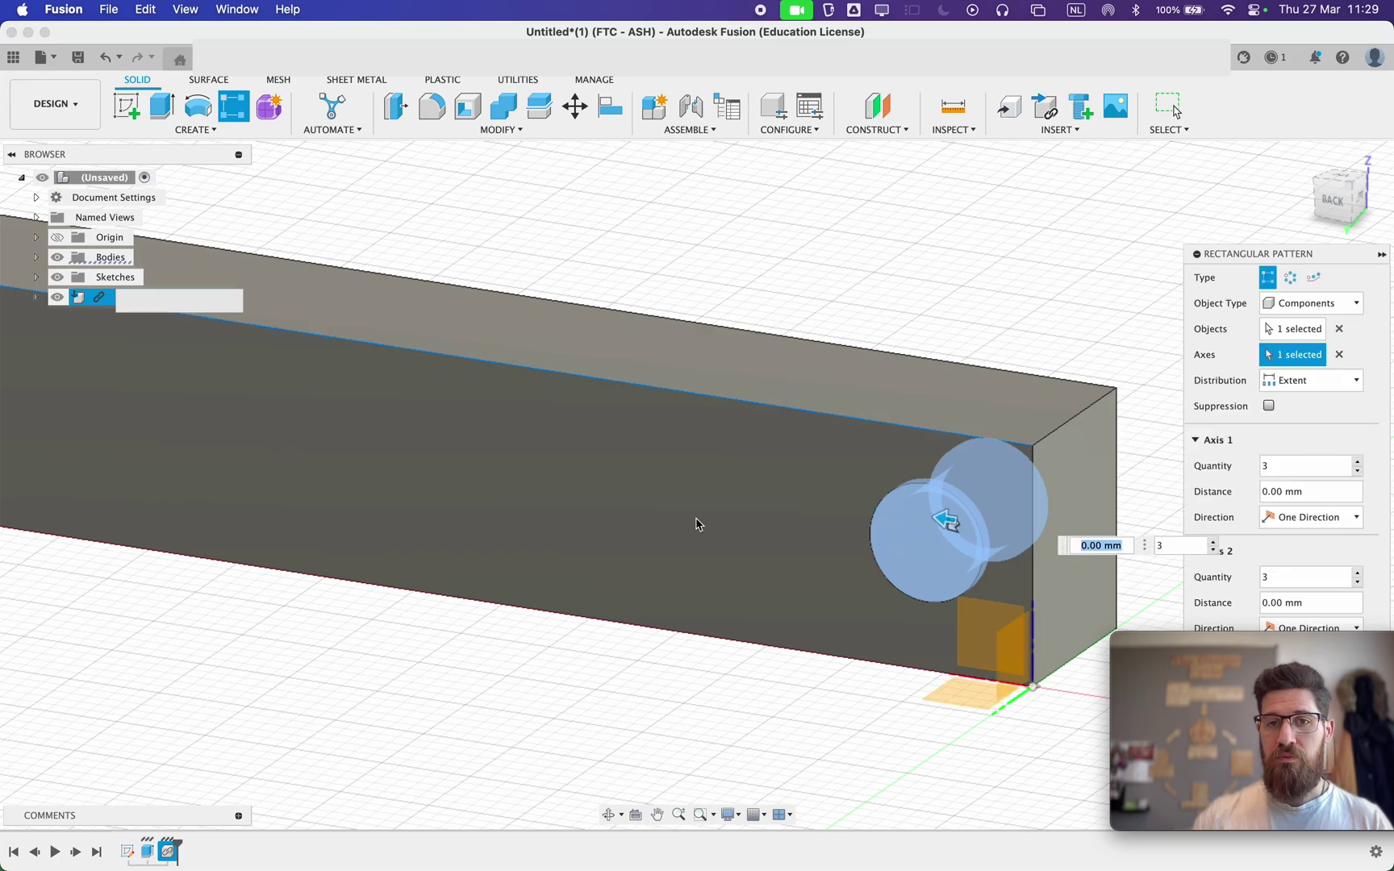
scroll(699, 524, "down", 2)
type("30")
key("Tab")
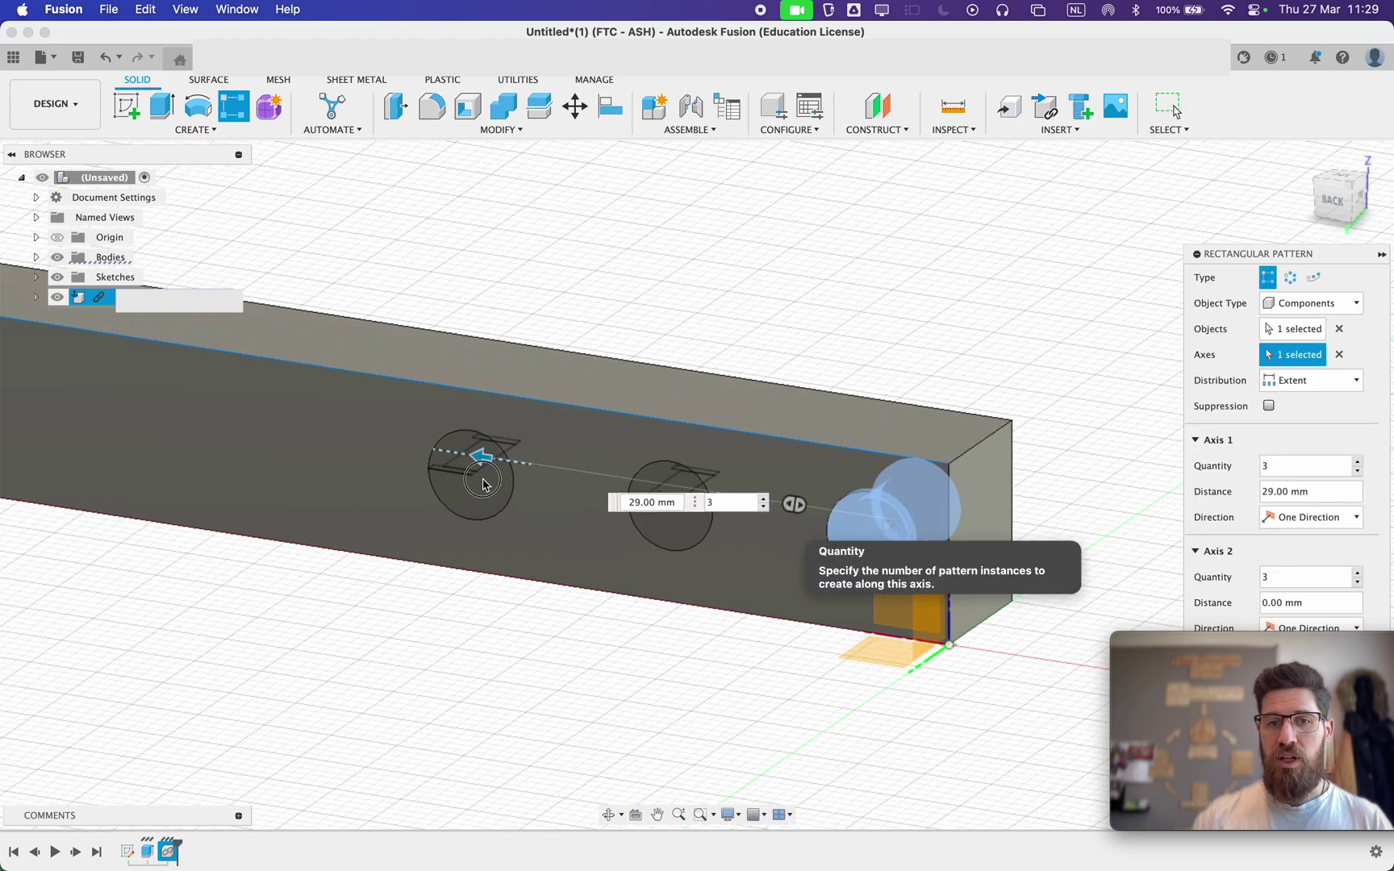
Switch the pattern distribution to Spacing and set the distance between pins to 7.97 mm.
left_click(1297, 381)
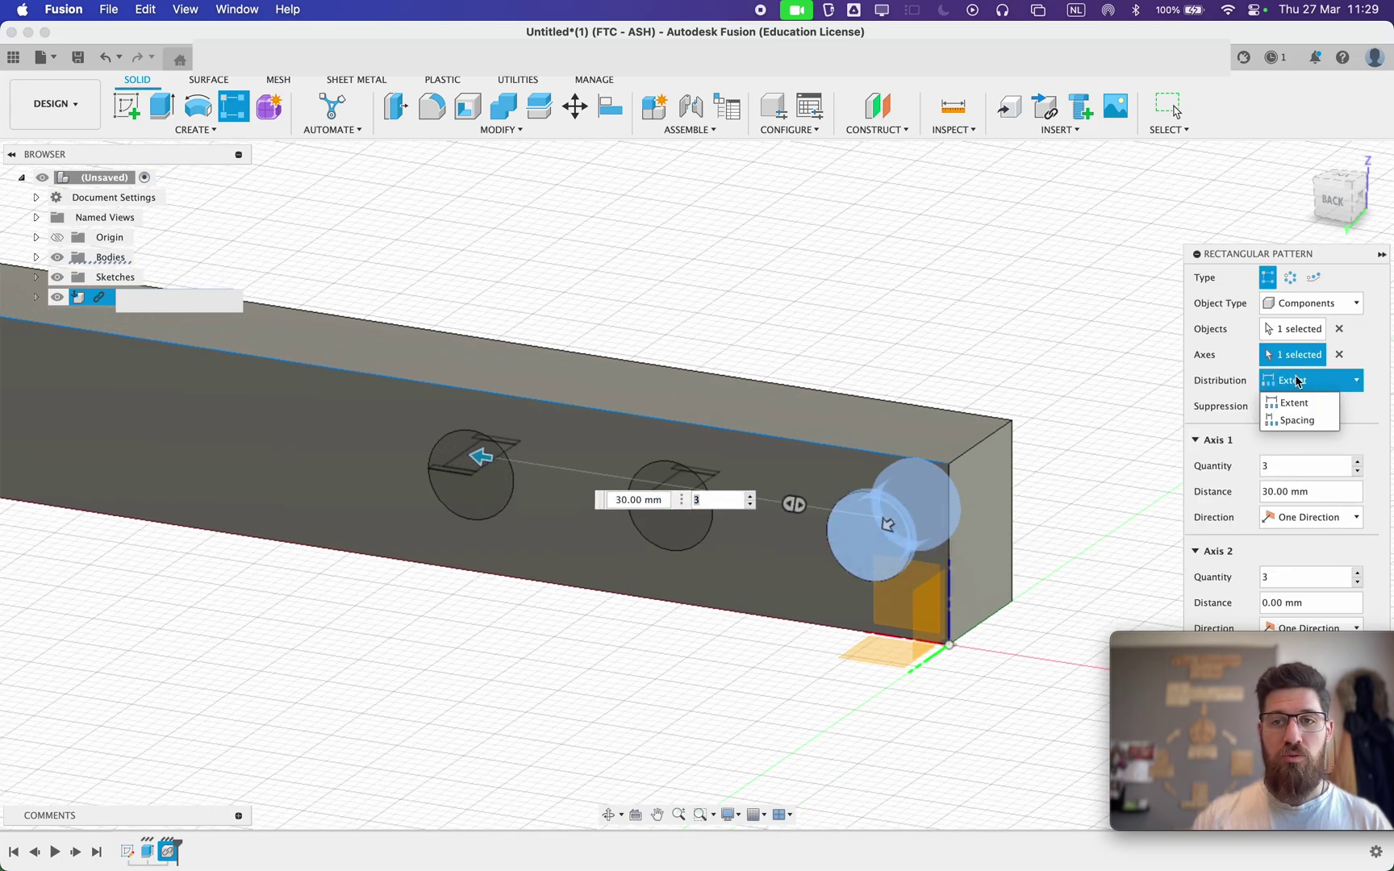
left_click(1297, 420)
left_click_drag(1327, 255, 1261, 141)
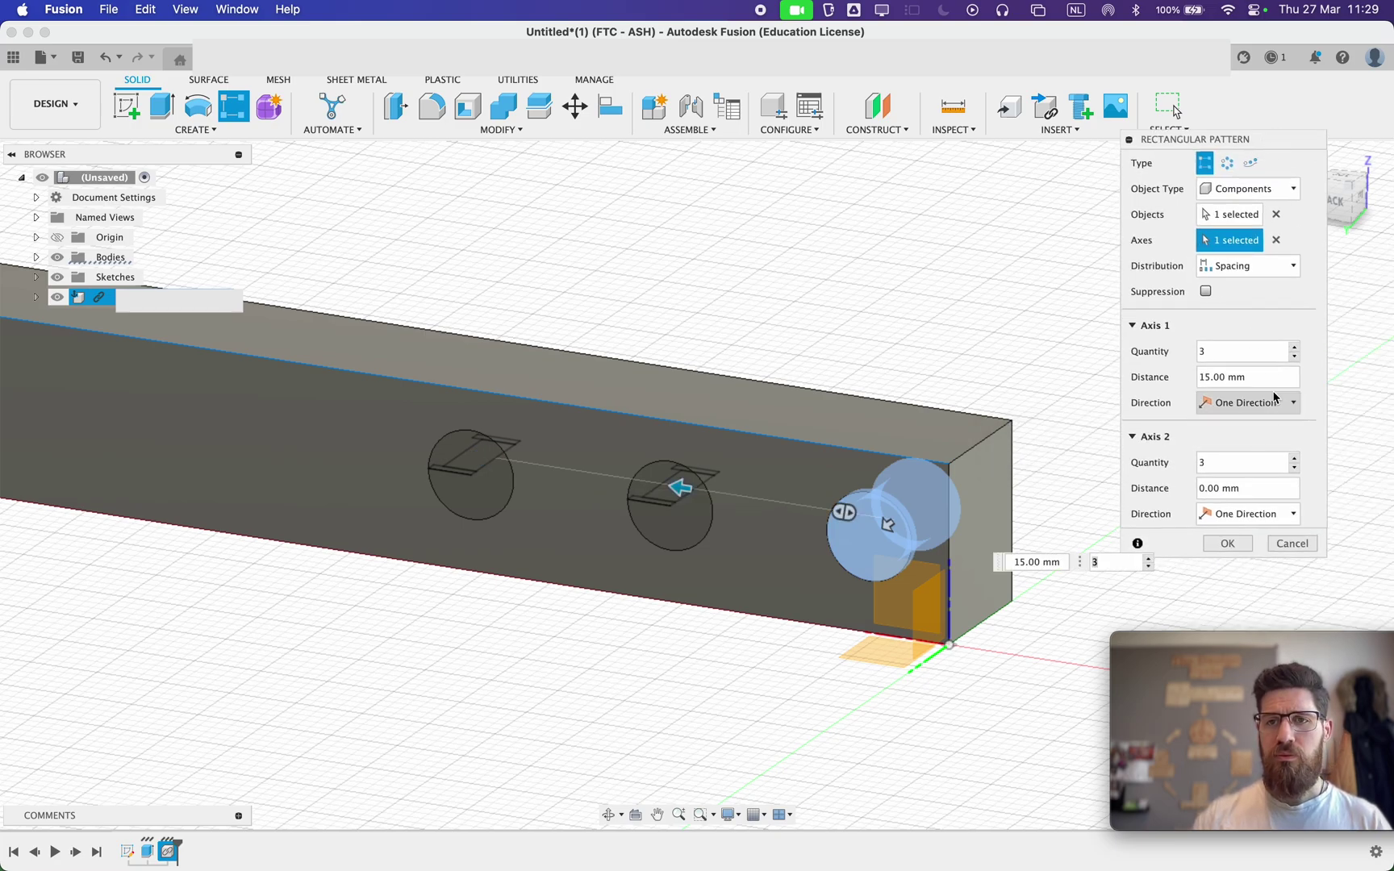
double_click(1207, 379)
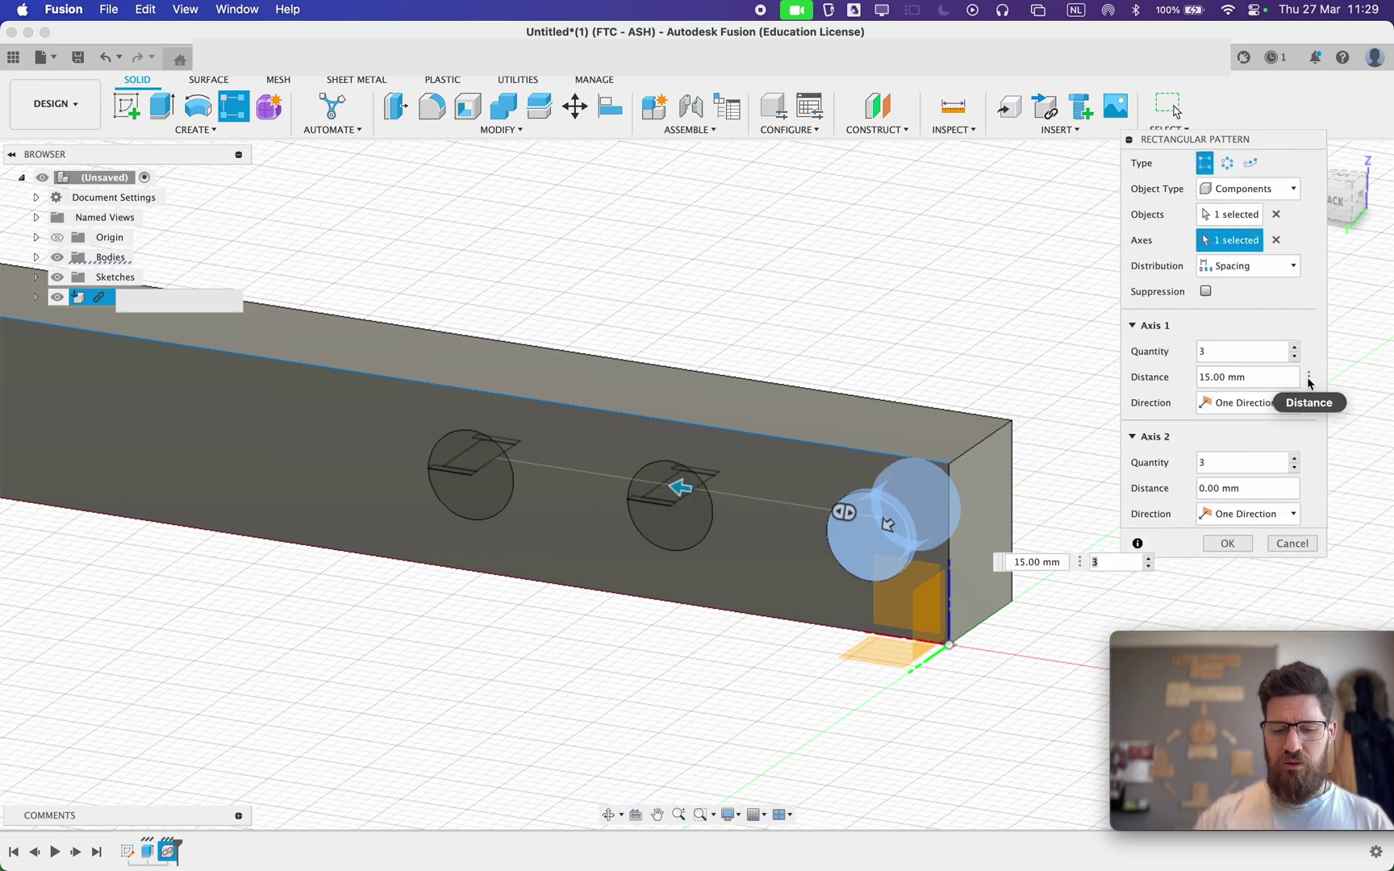
type("7")
key("Delete")
key("Delete")
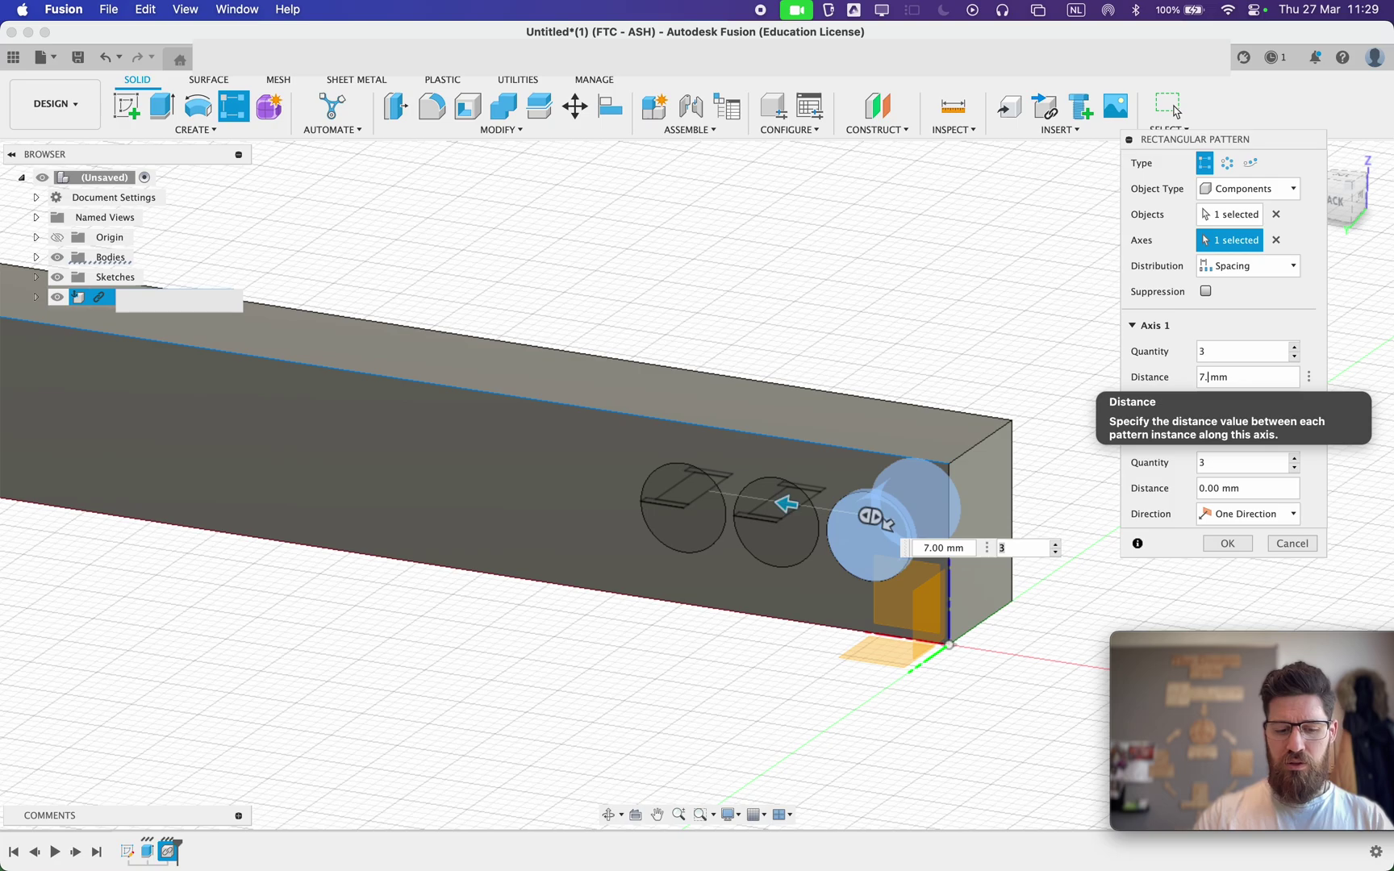
key("Return")
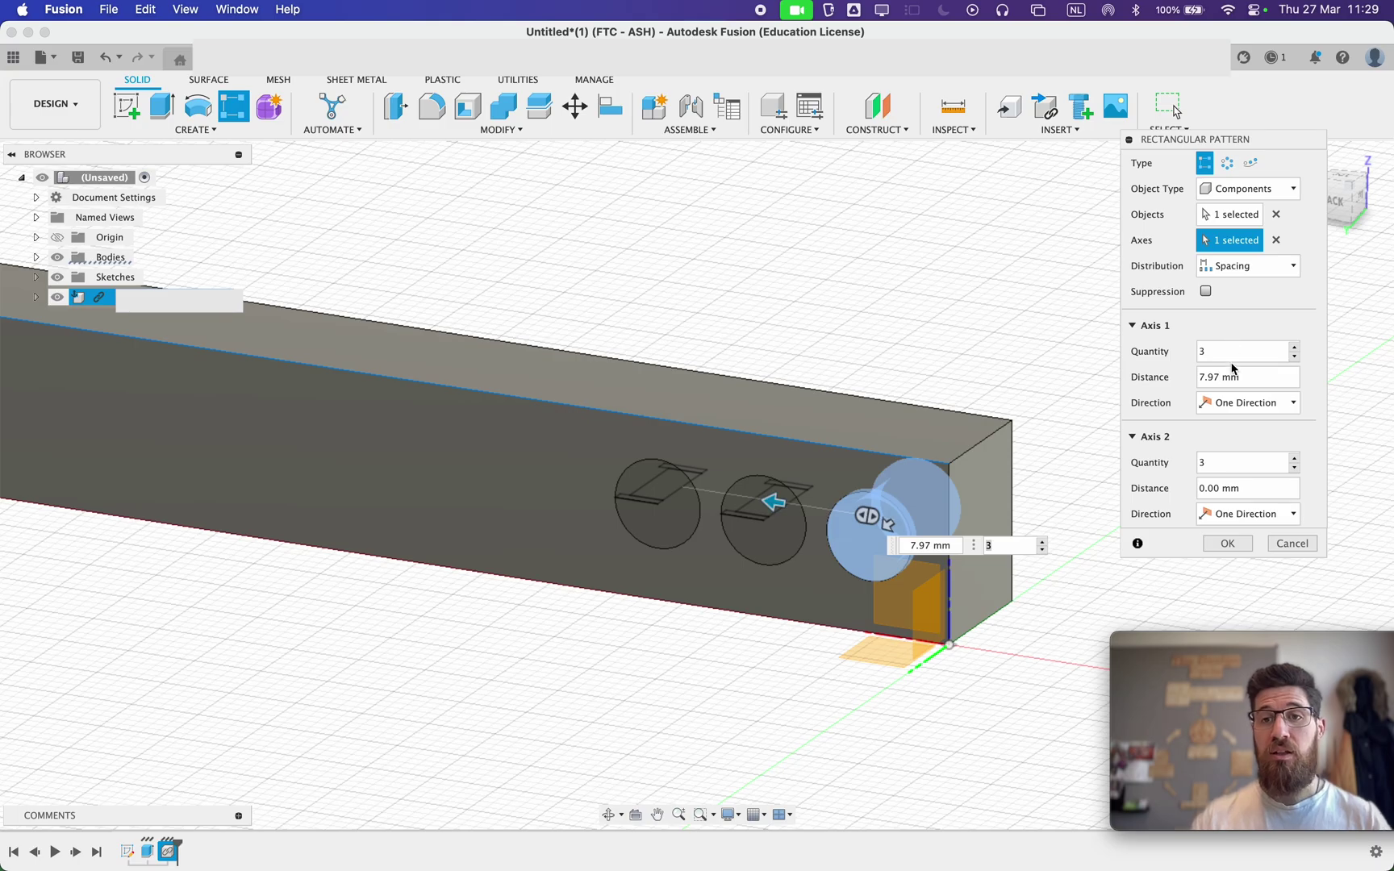
Set the pattern quantity to 9 along the beam and create the pattern.
type("0")
scroll(617, 520, "down", 5)
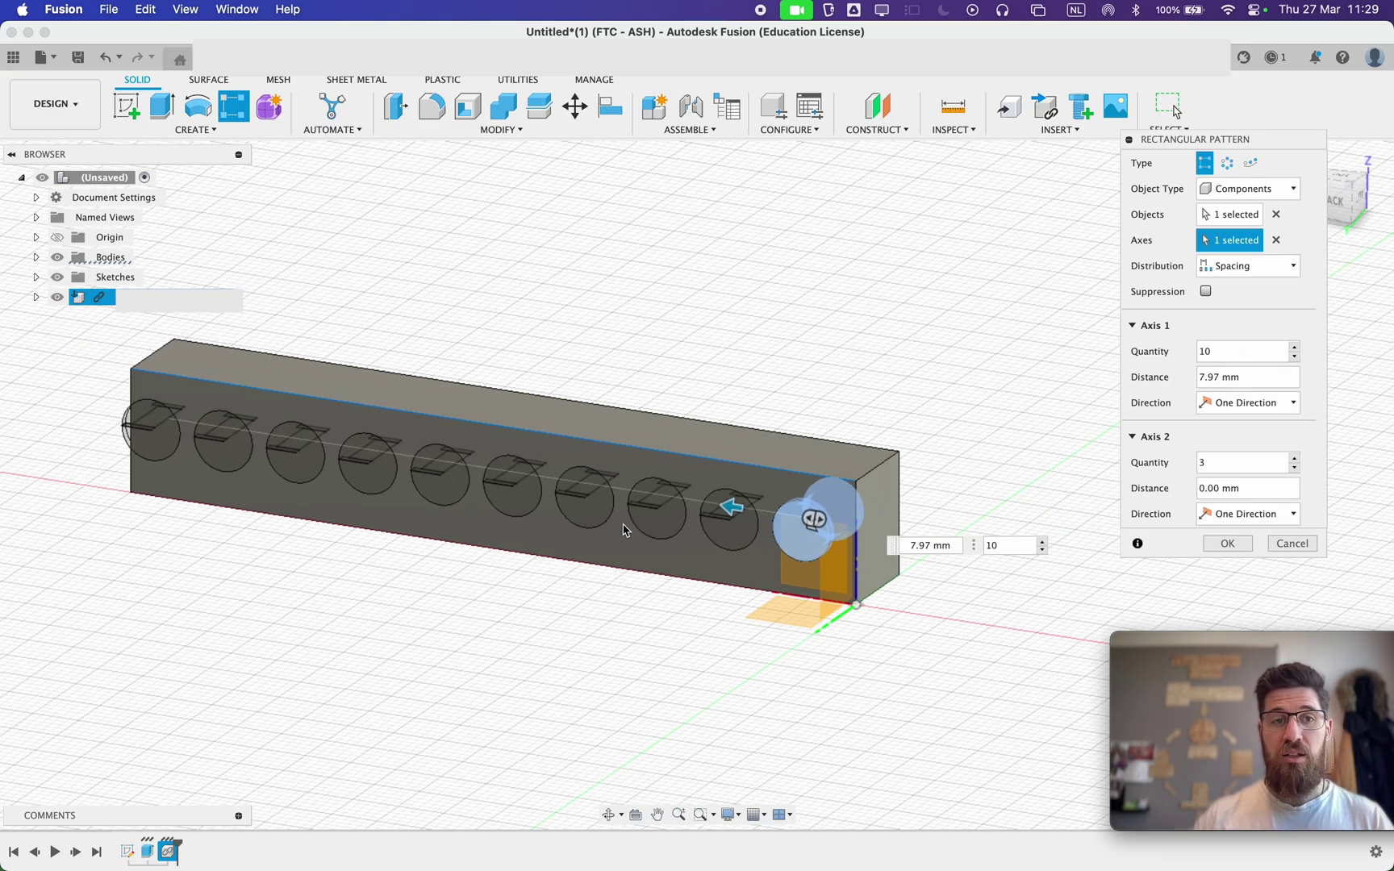
left_click(1294, 357)
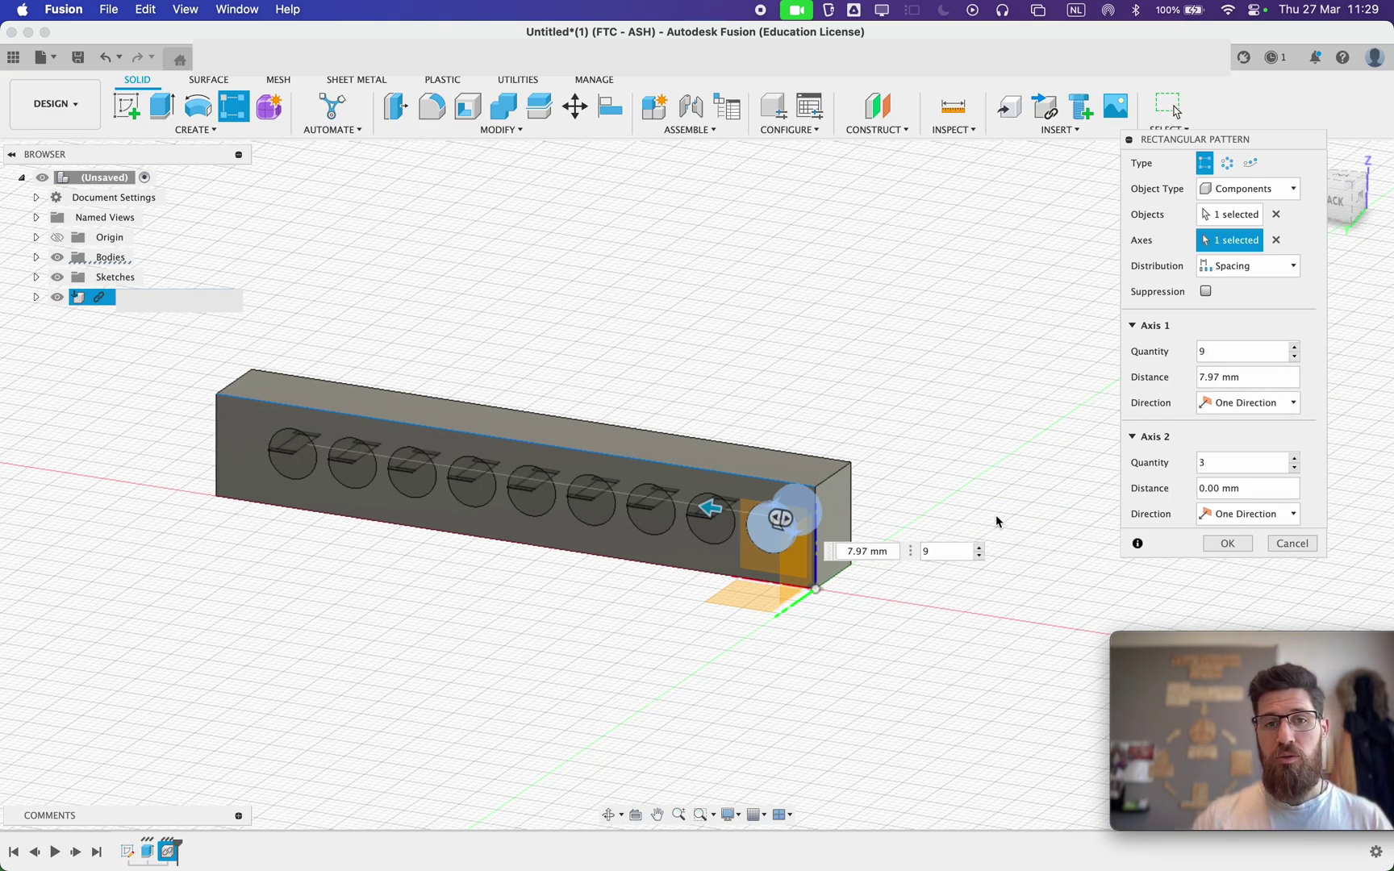
left_click(1227, 543)
Combine with the Cut operation, using the beam as target body and all nine pins as tool bodies.
scroll(529, 533, "up", 3)
middle_click_drag(486, 526, 604, 571)
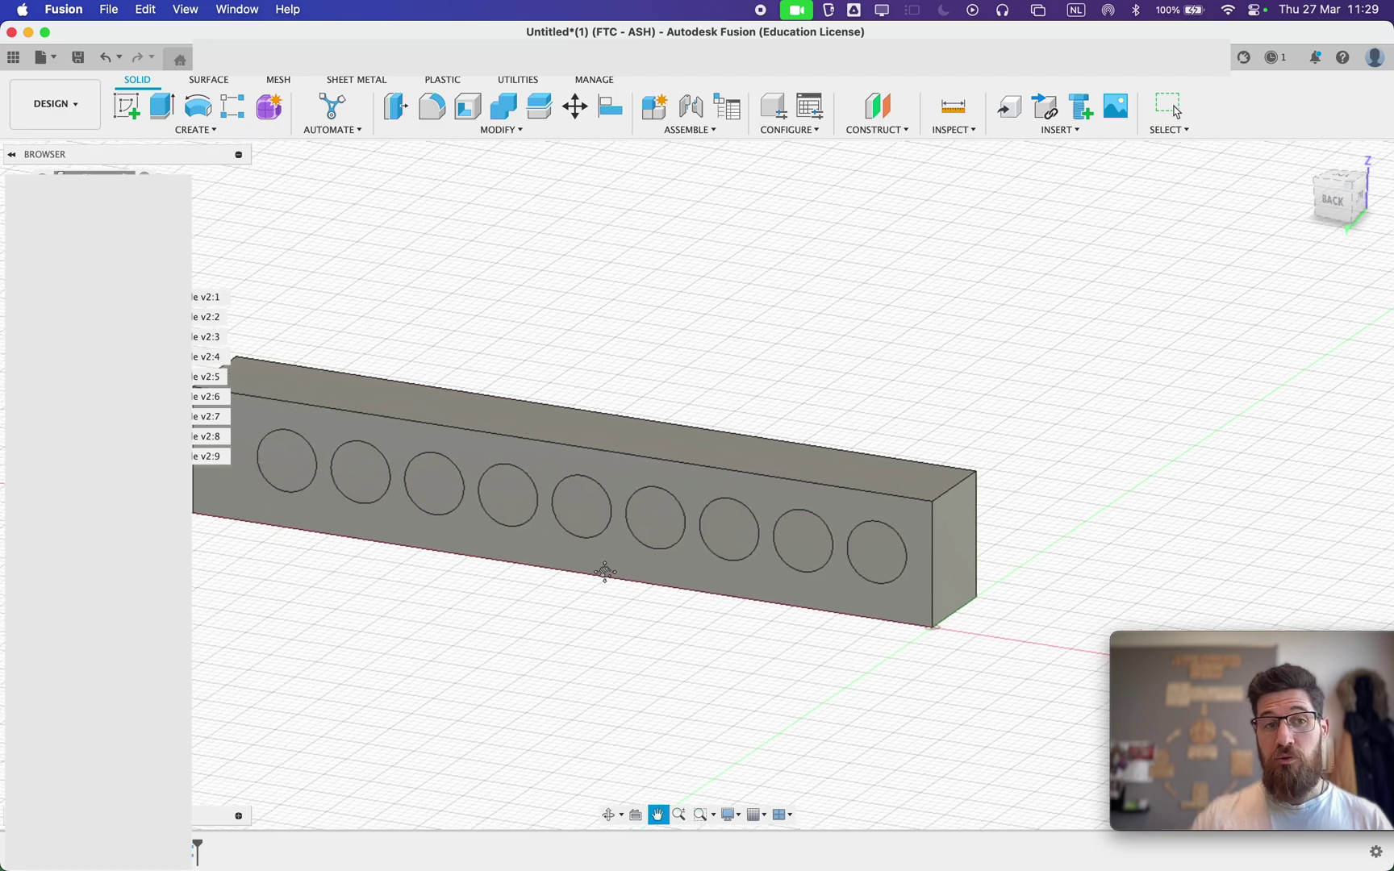
left_click(503, 105)
left_click(497, 452)
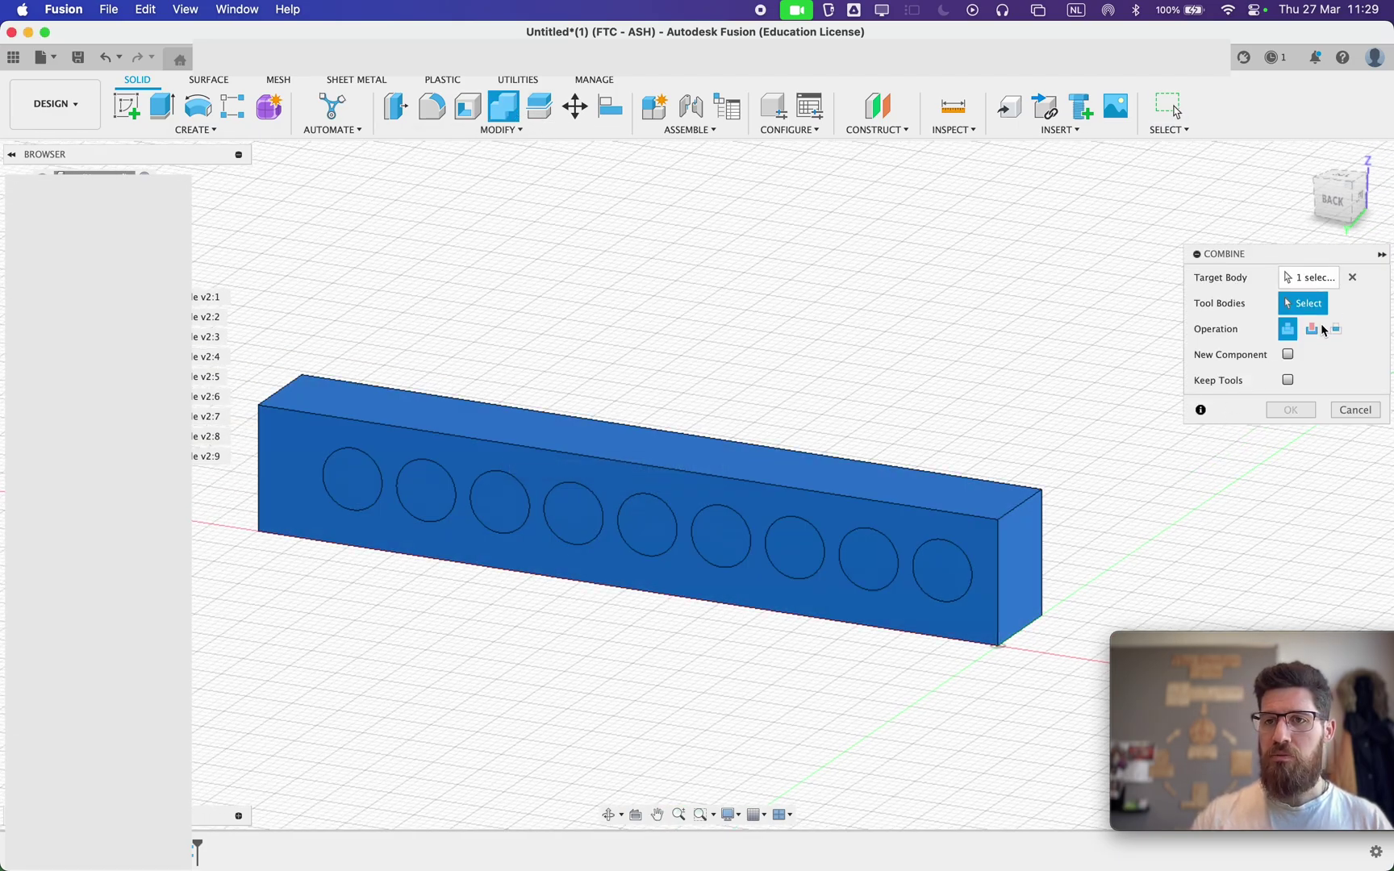
left_click(1311, 330)
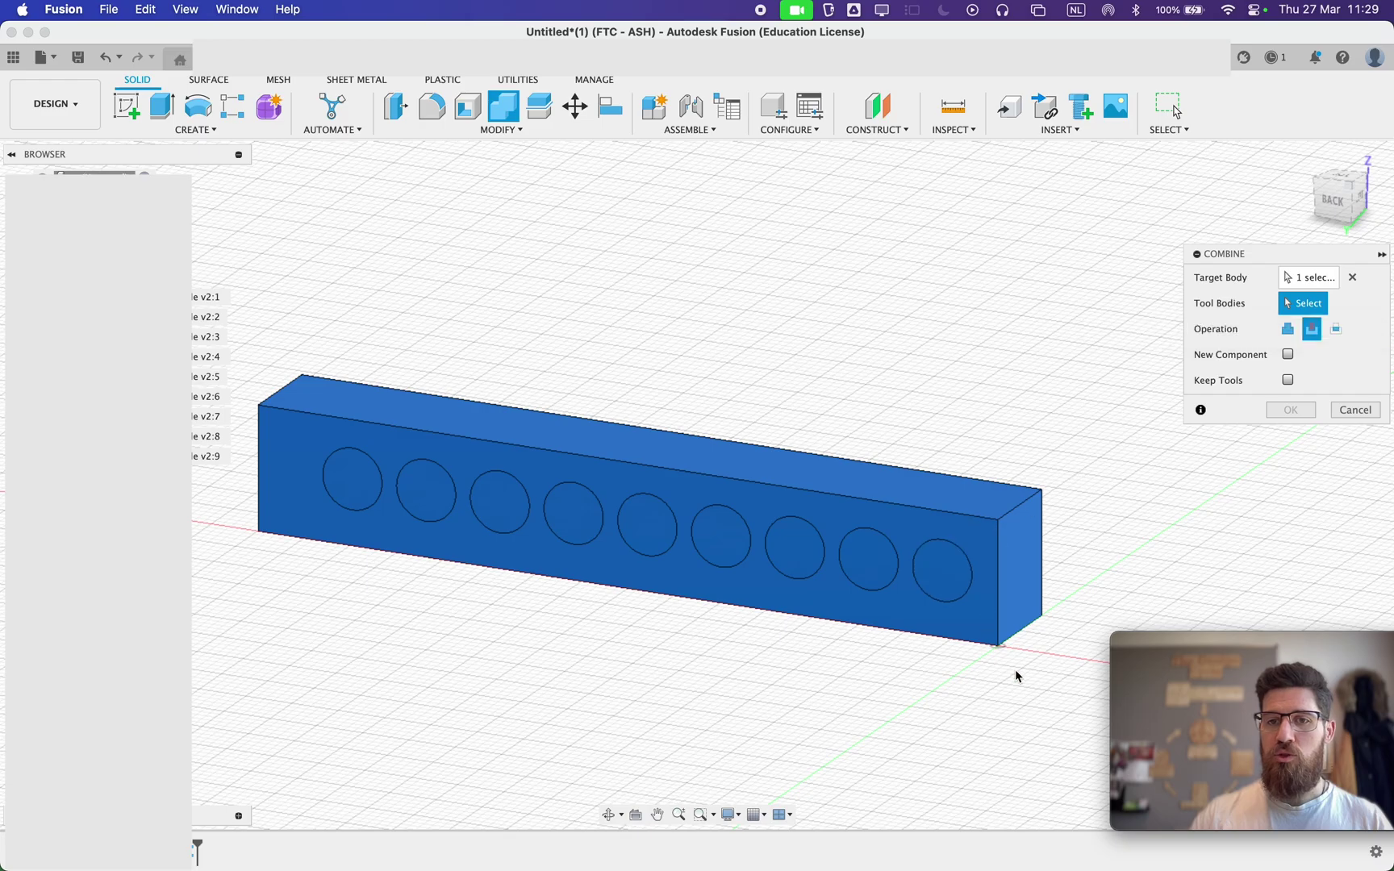
left_click_drag(1016, 676, 232, 313)
left_click(1291, 410)
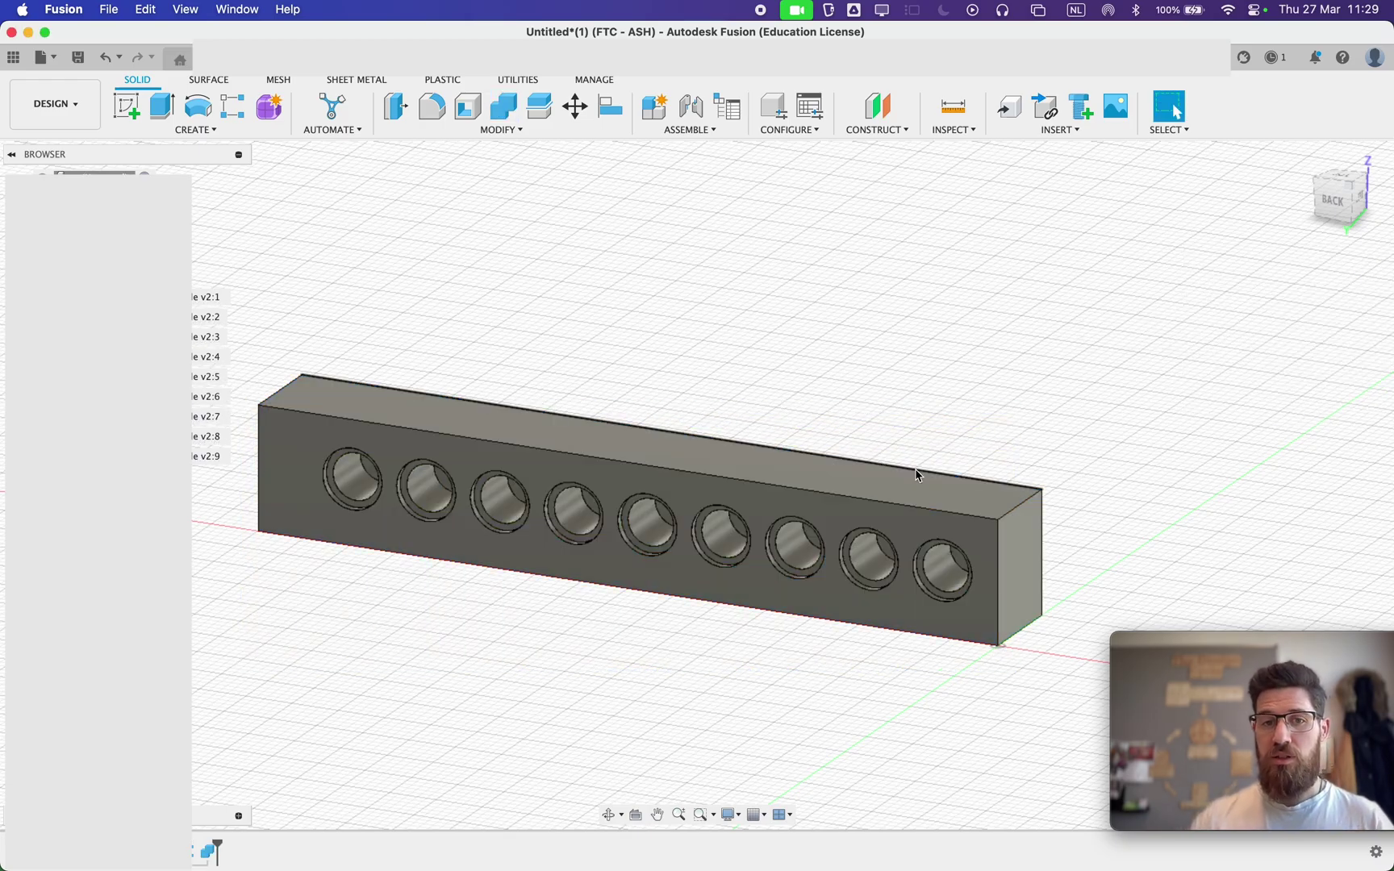
middle_click_drag(916, 475, 657, 550, "shift")
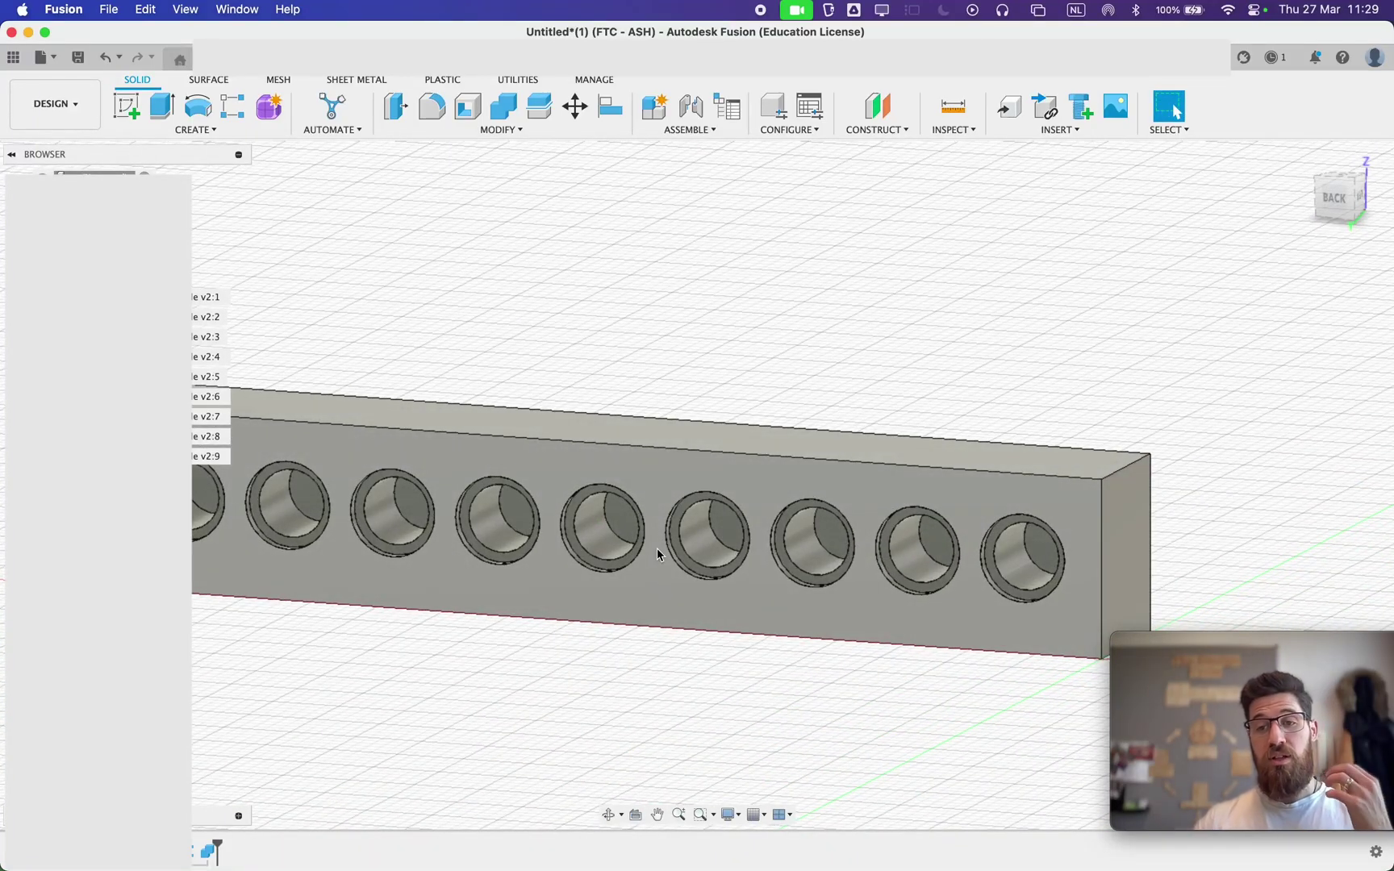
scroll(682, 432, "down", 4)
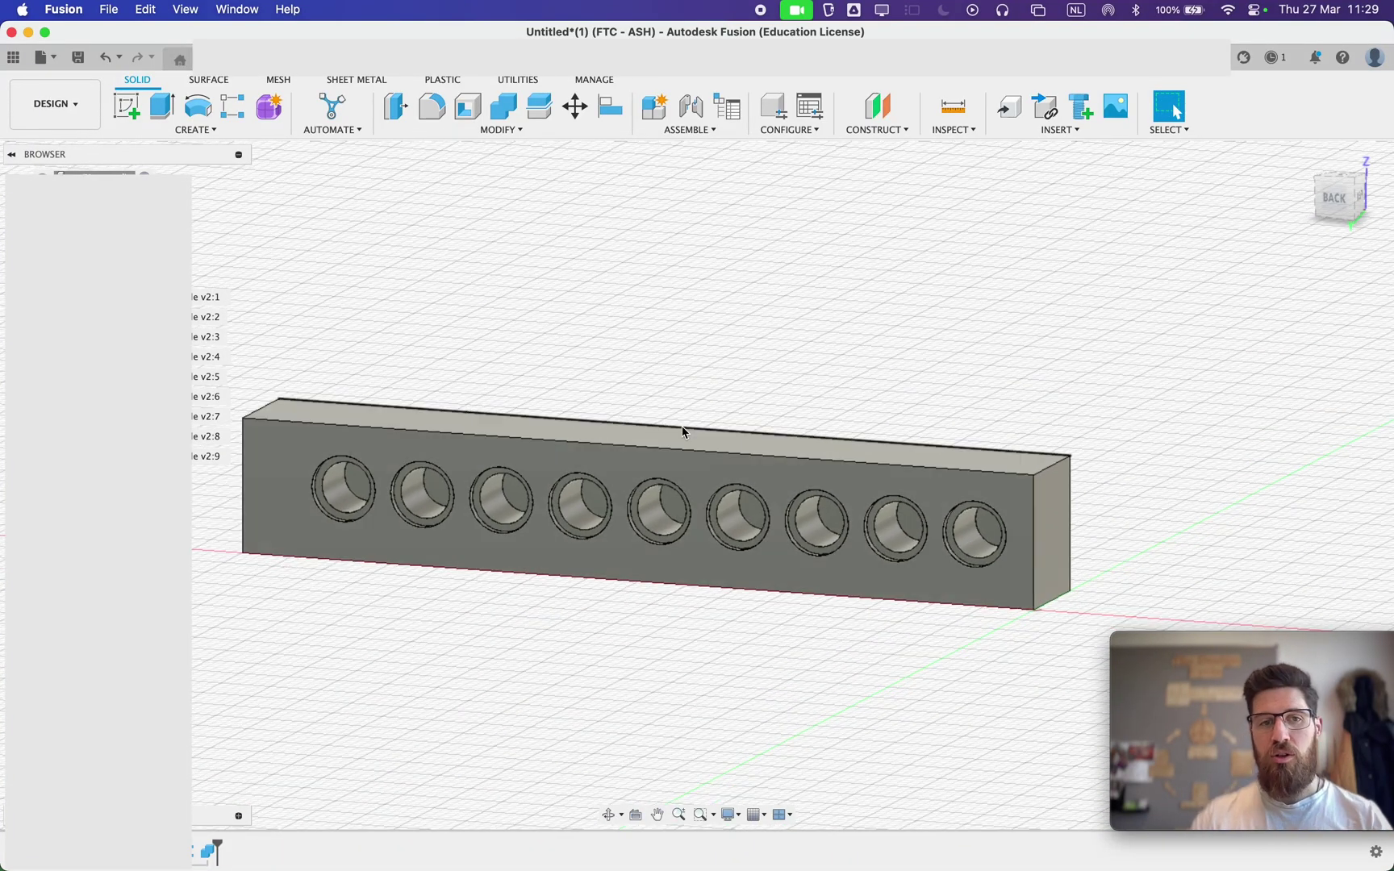
middle_click_drag(682, 431, 703, 466, "shift")
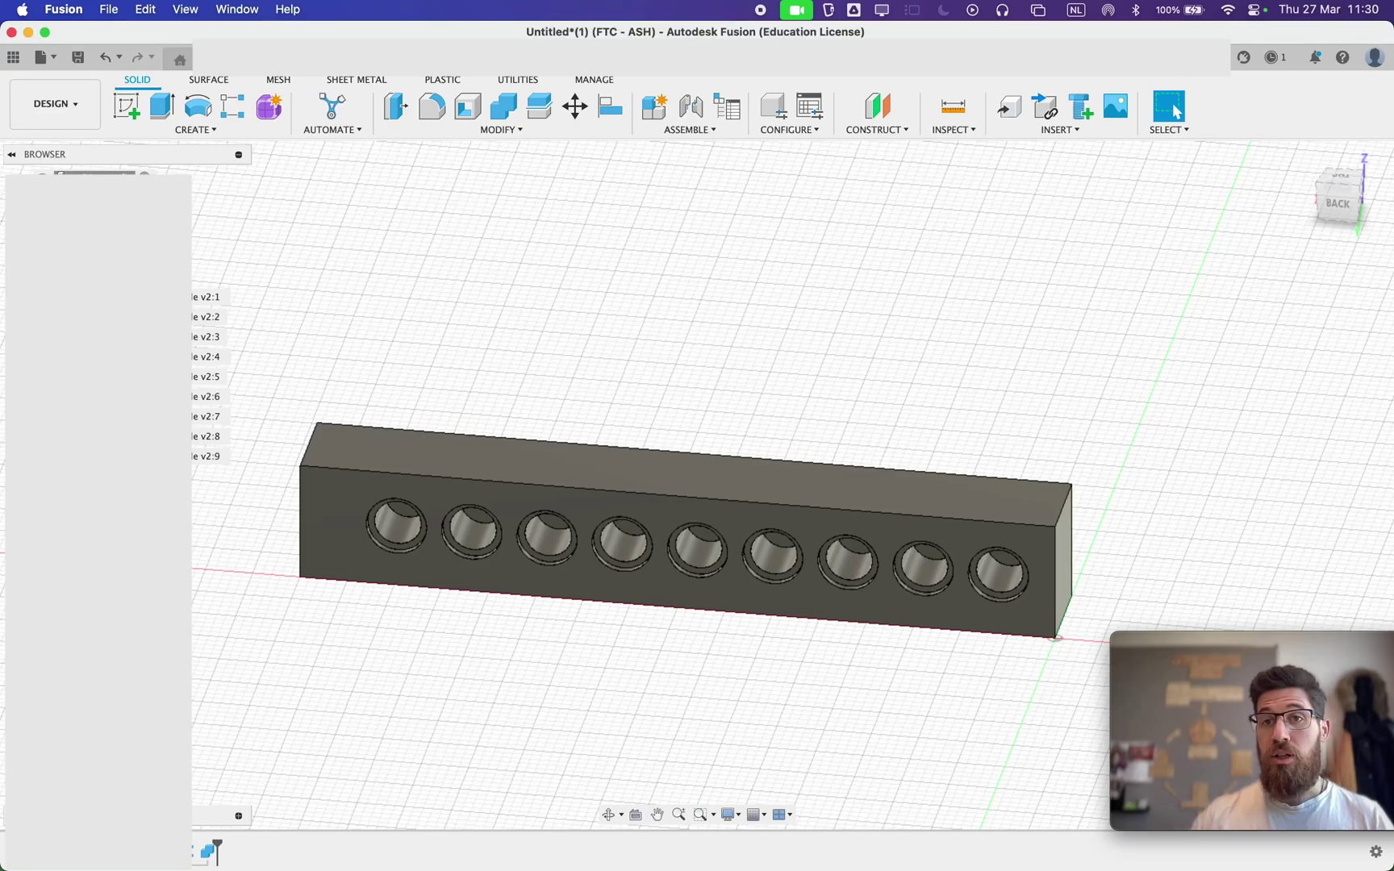
Create a new empty design and start a sketch on the front XZ plane.
left_click(1215, 57)
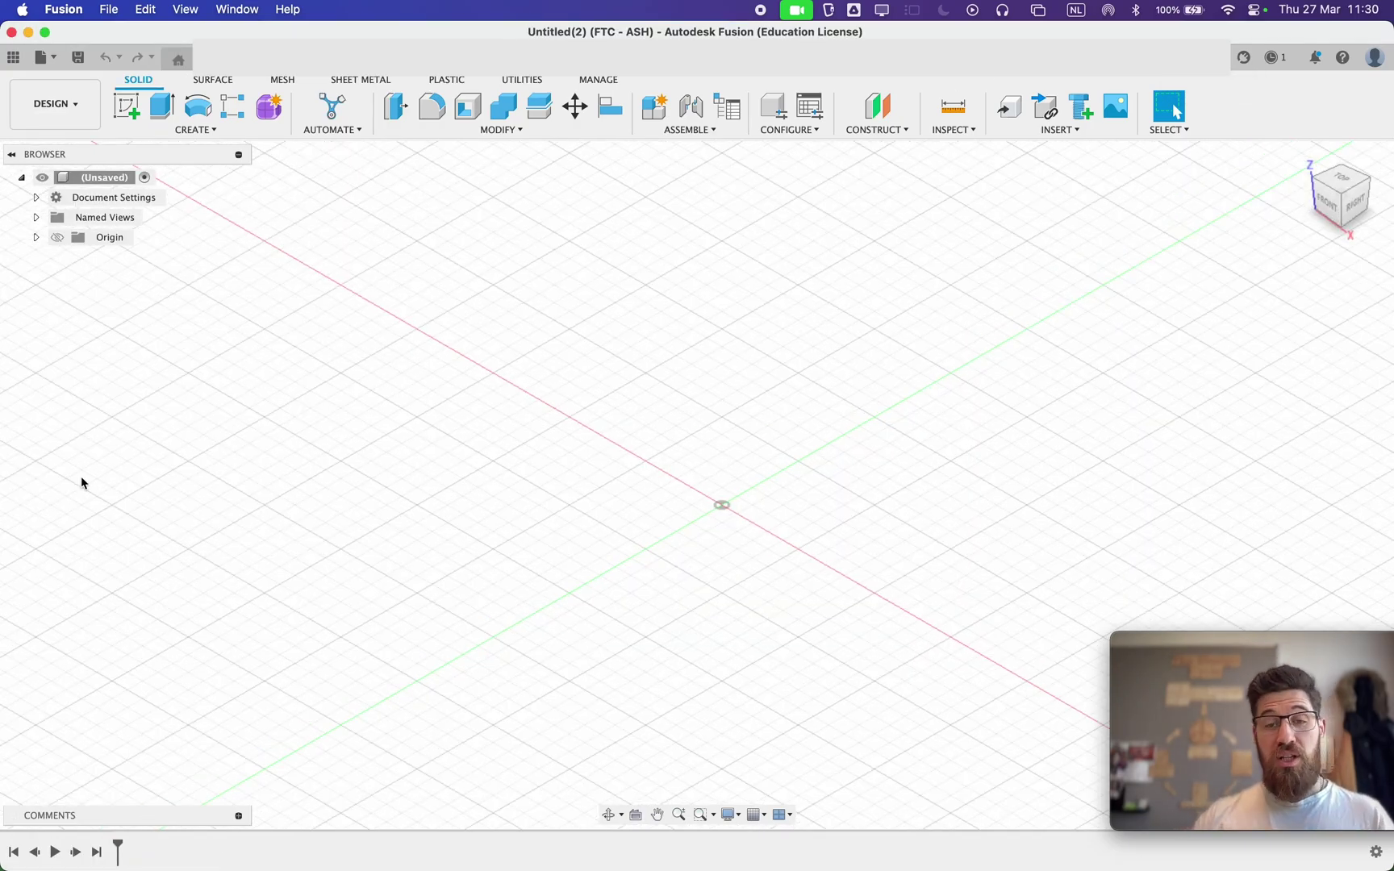
left_click(126, 105)
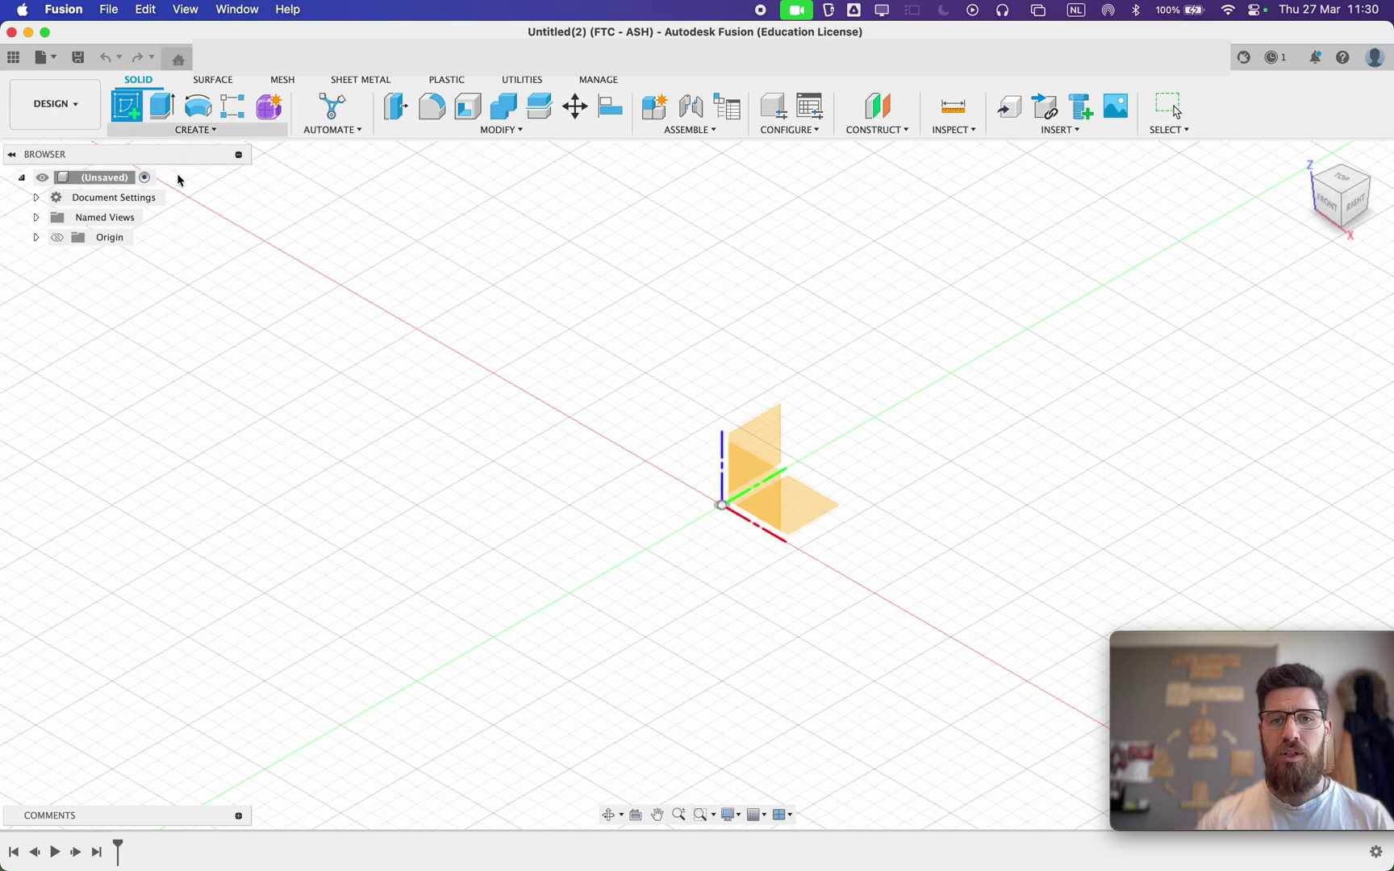
left_click(775, 515)
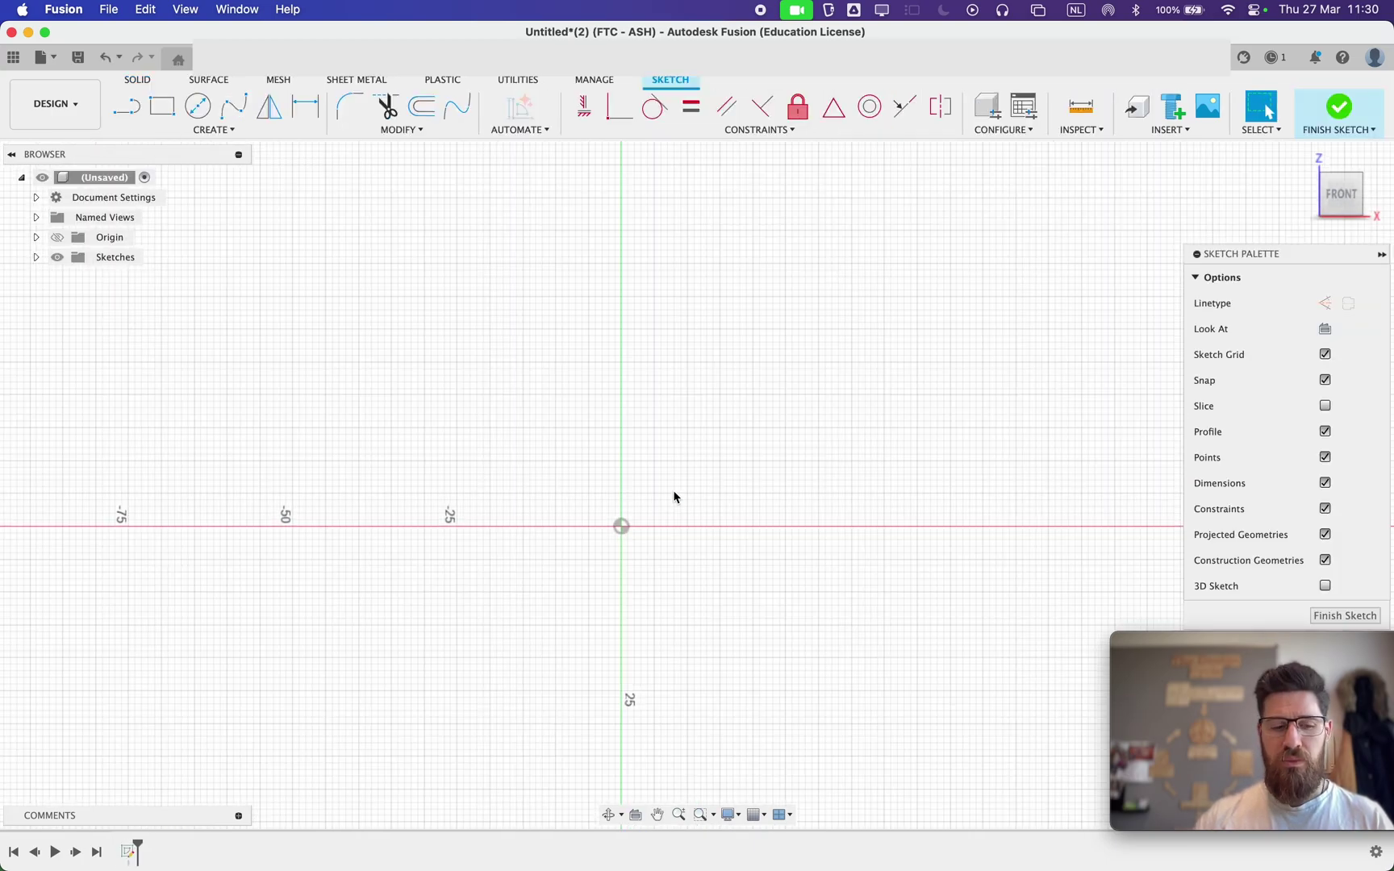
Draw a rectangle from the origin, 0.8 mm high and 5.8/2 mm wide.
key("r")
left_click(616, 531)
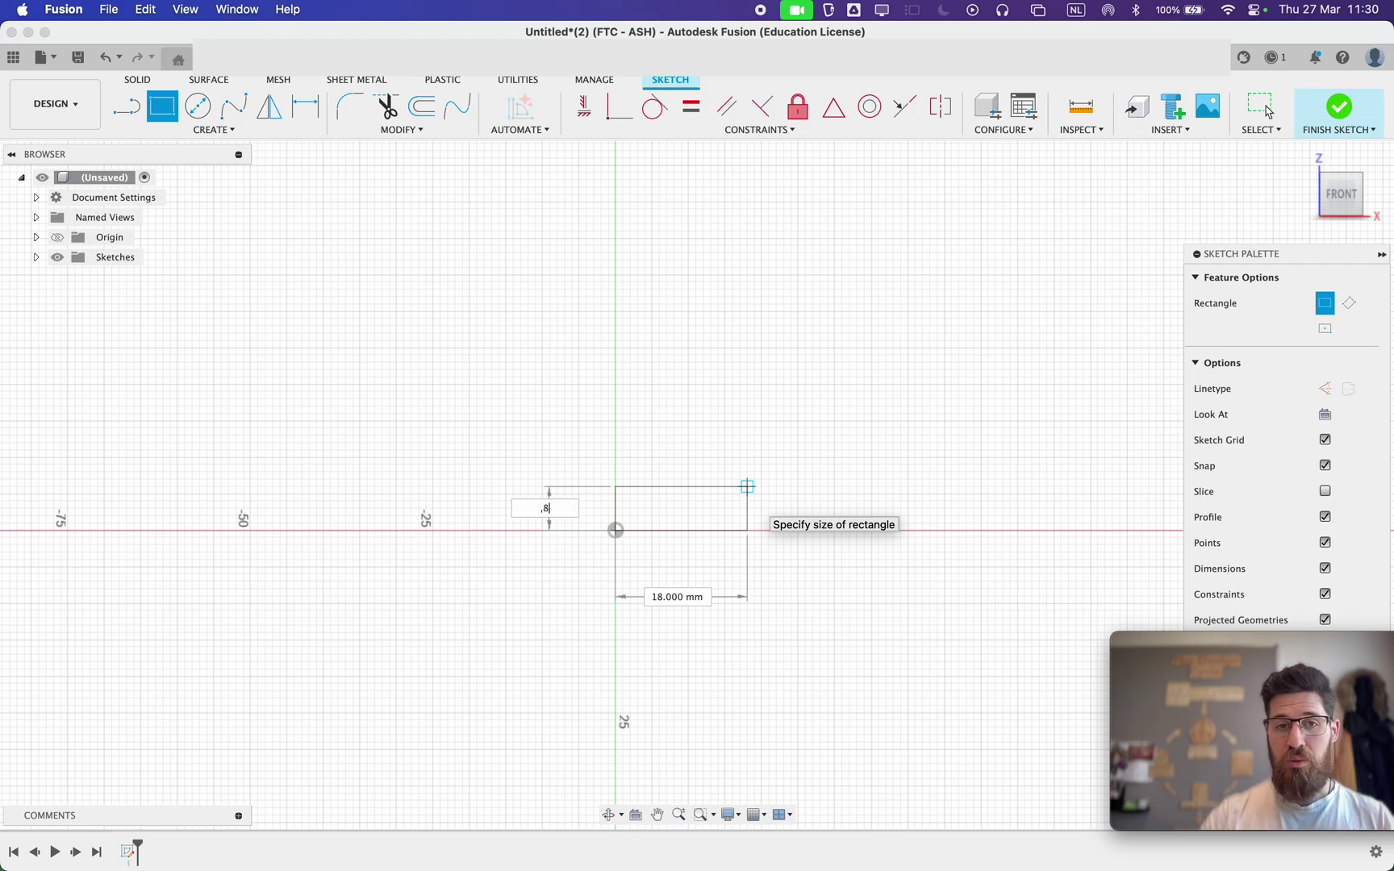
type(",8")
key("Tab")
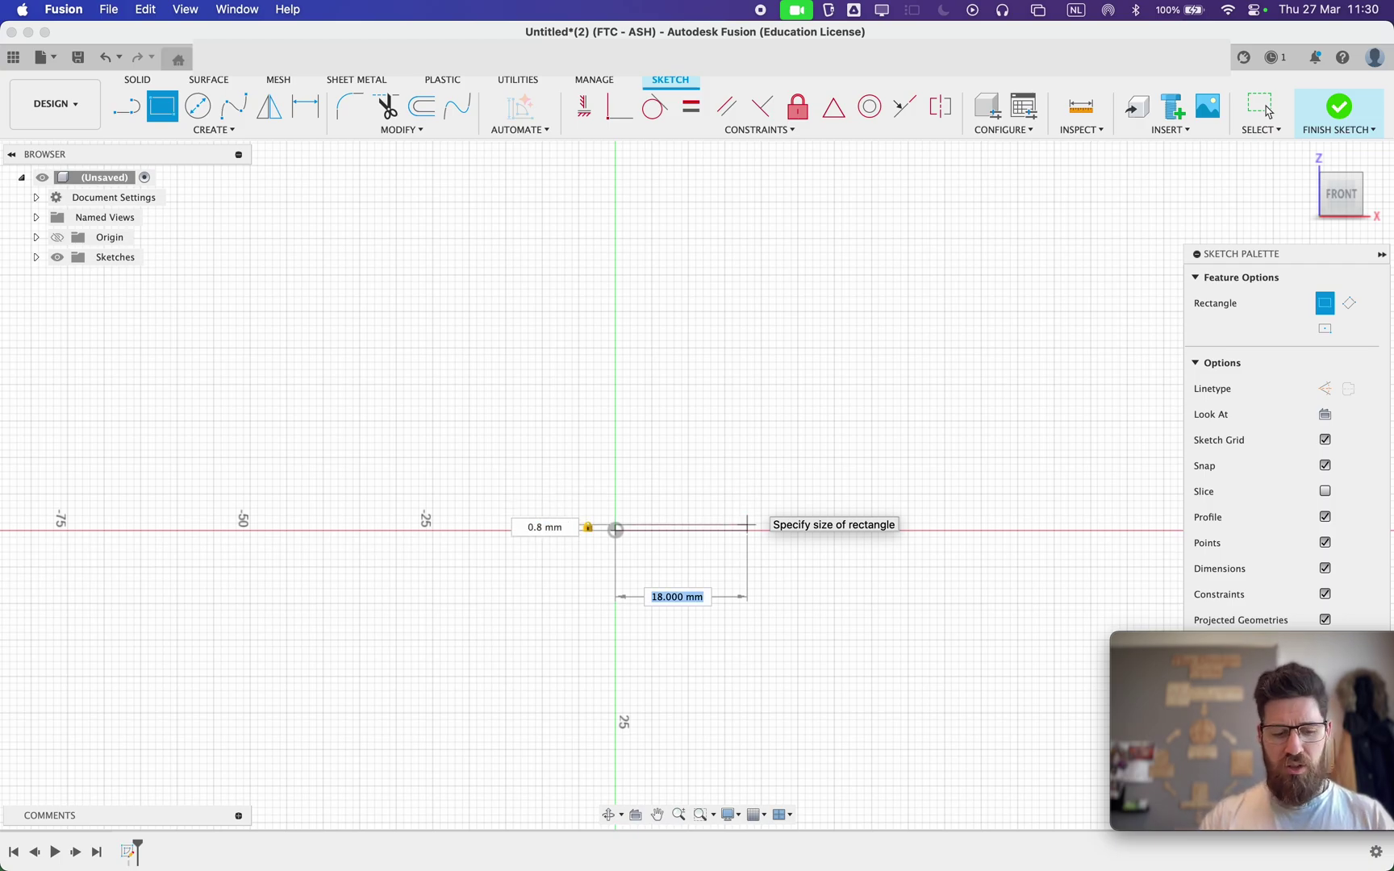
type("5,8/2")
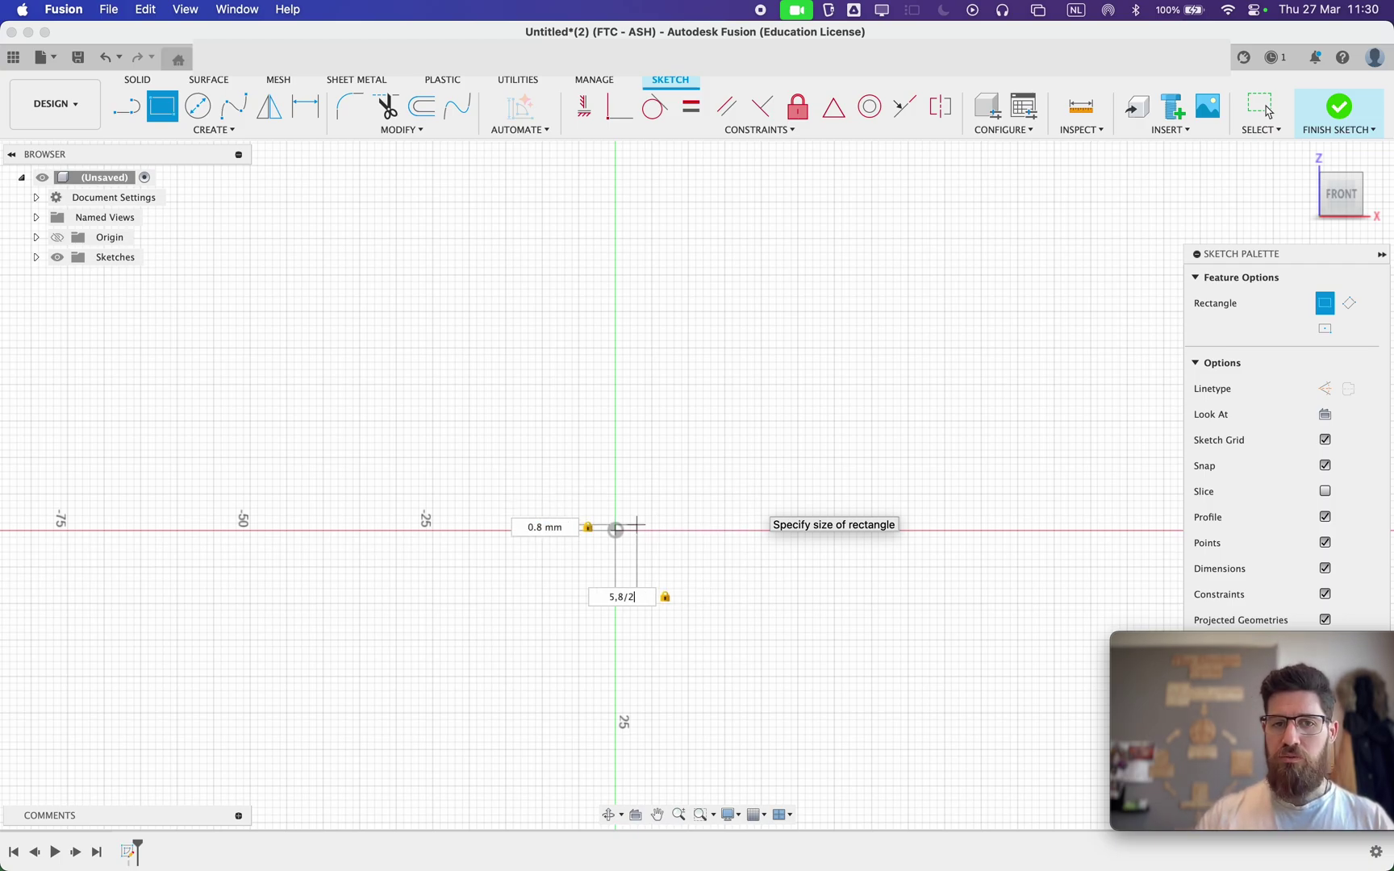
key("Return")
Draw a second rectangle from the first one's upper-left corner, 6.2 mm high and 4.35/2 mm wide.
scroll(624, 531, "up", 10)
scroll(601, 452, "up", 3)
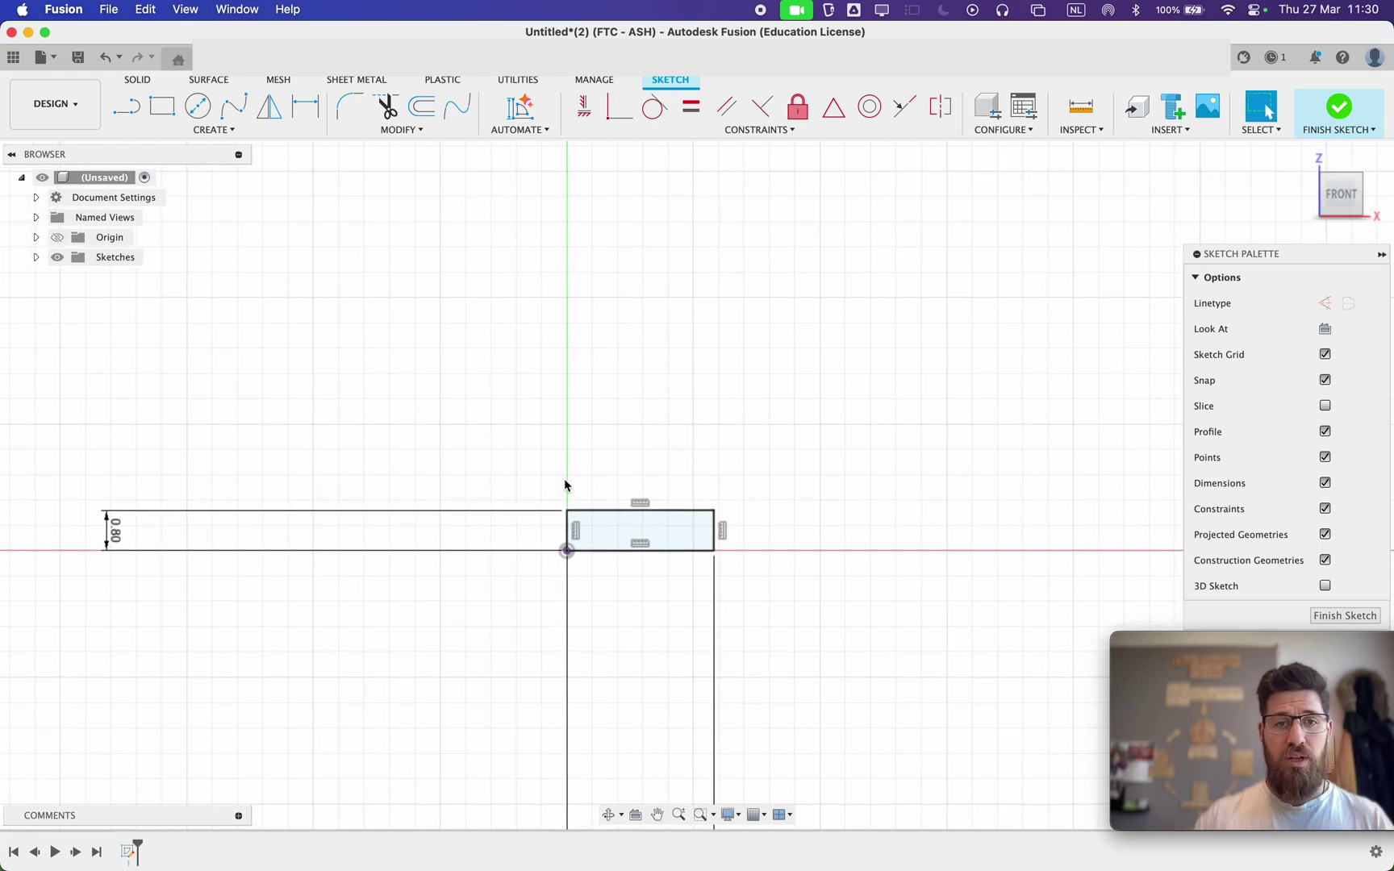
key("r")
left_click(567, 511)
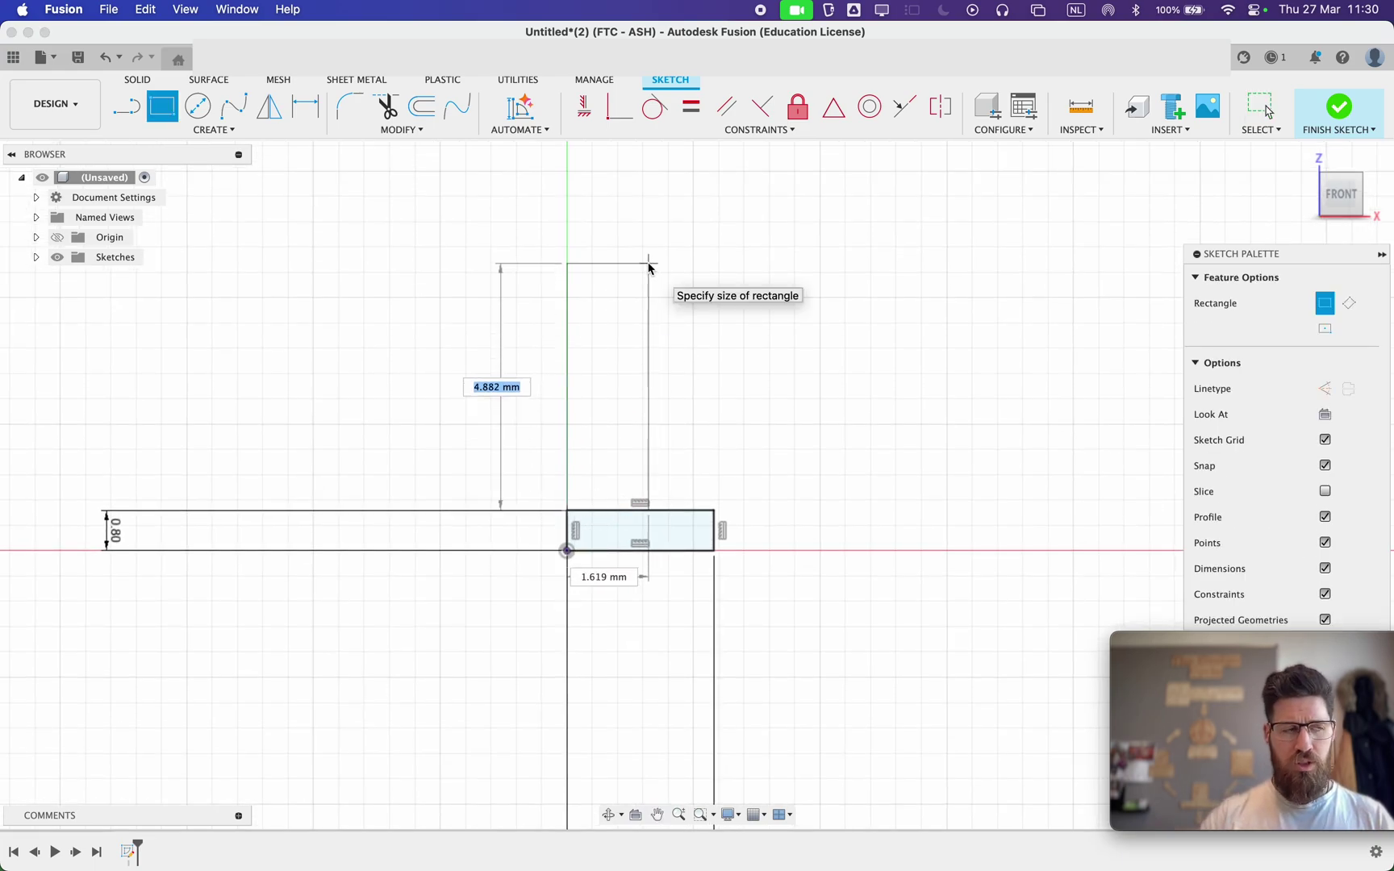
type("6,2")
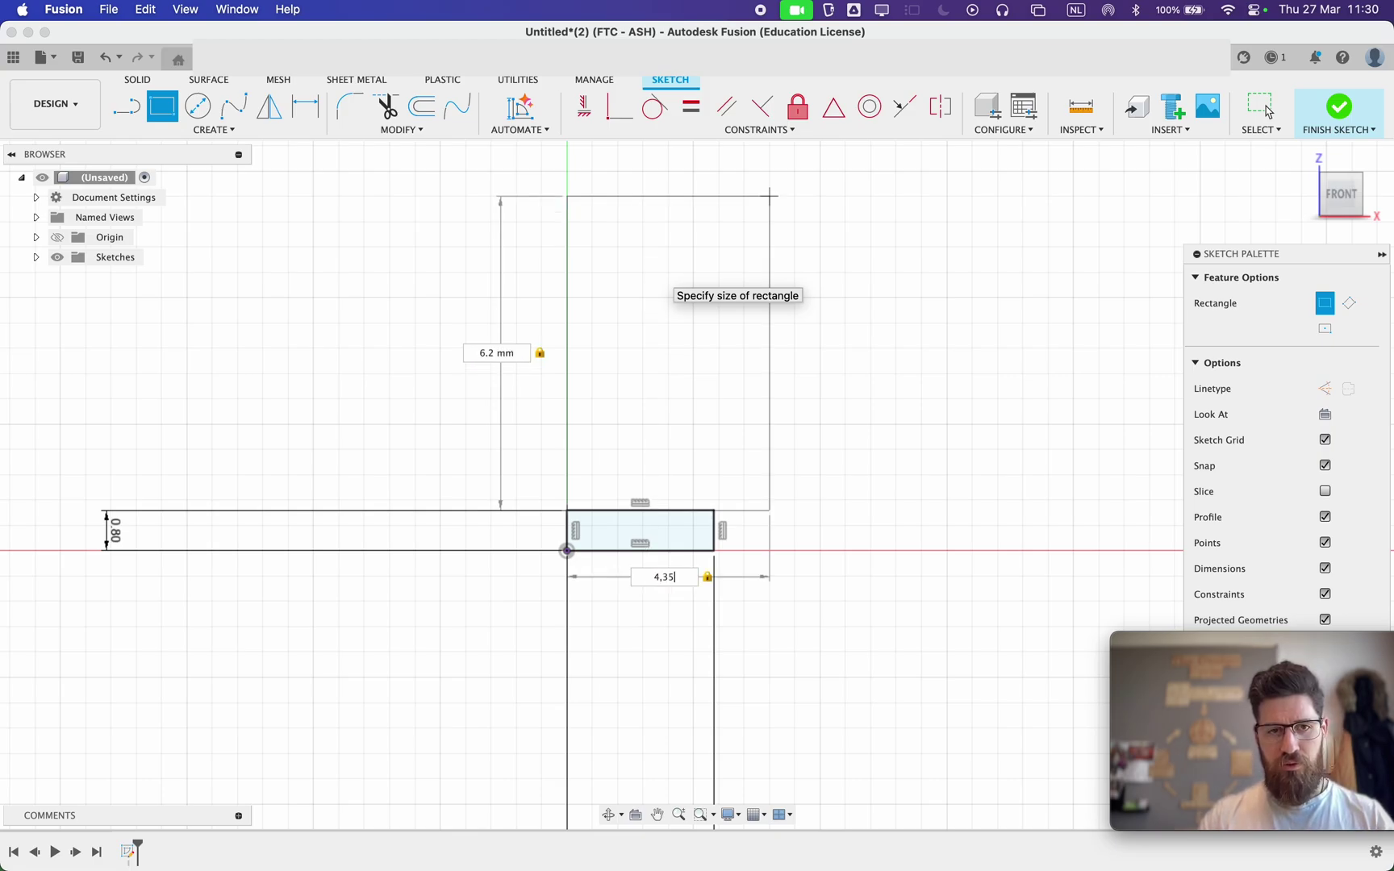
type("/2")
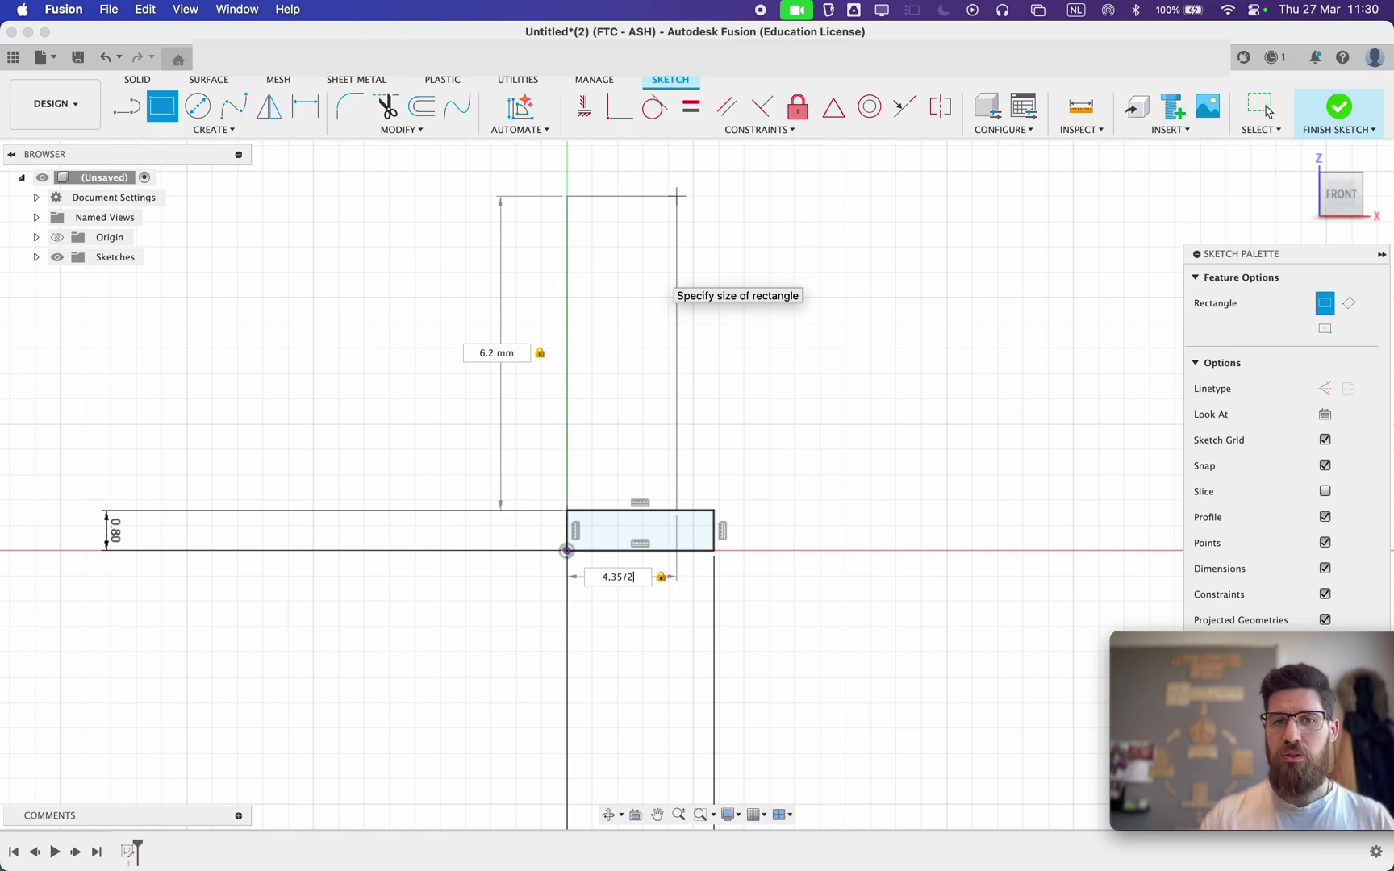
key("Return")
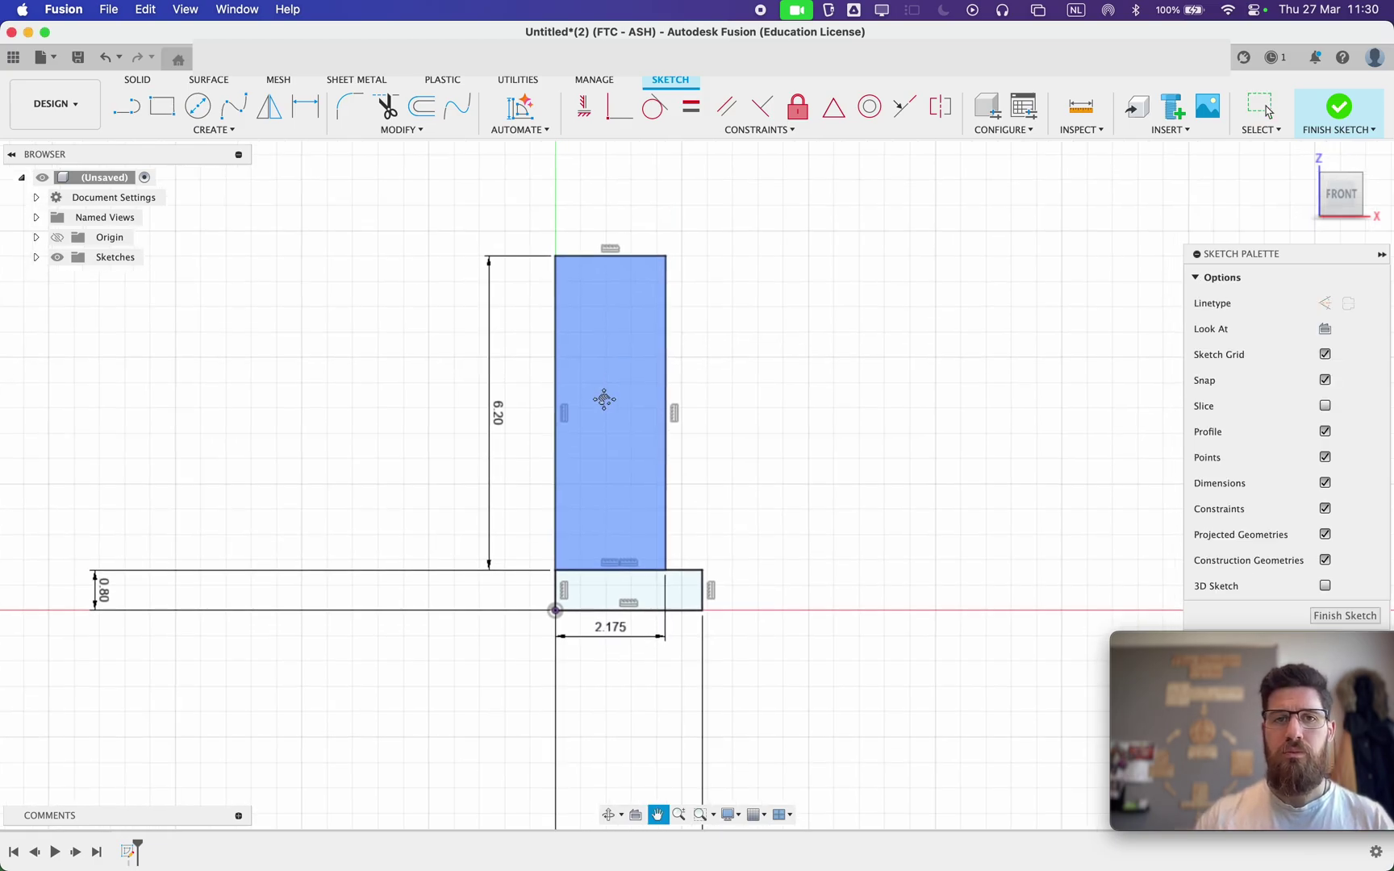
scroll(627, 414, "up", 5)
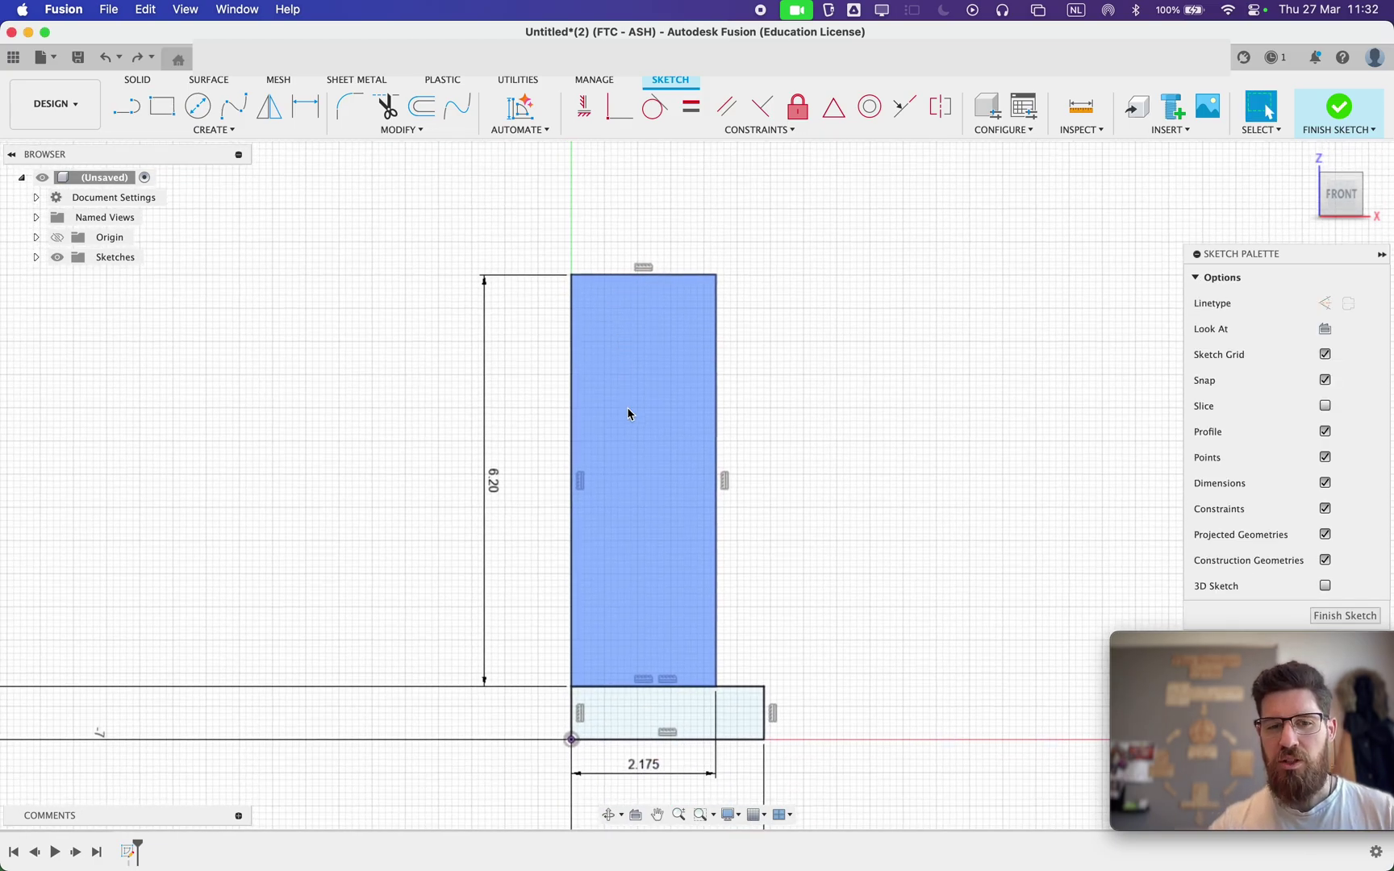
Draw a third rectangle from the second one's upper-left corner, 0.8 mm high and 2.7 mm wide, and finish the sketch.
scroll(657, 392, "down", 5)
middle_click_drag(692, 352, 682, 471)
scroll(608, 424, "up", 3)
key("r")
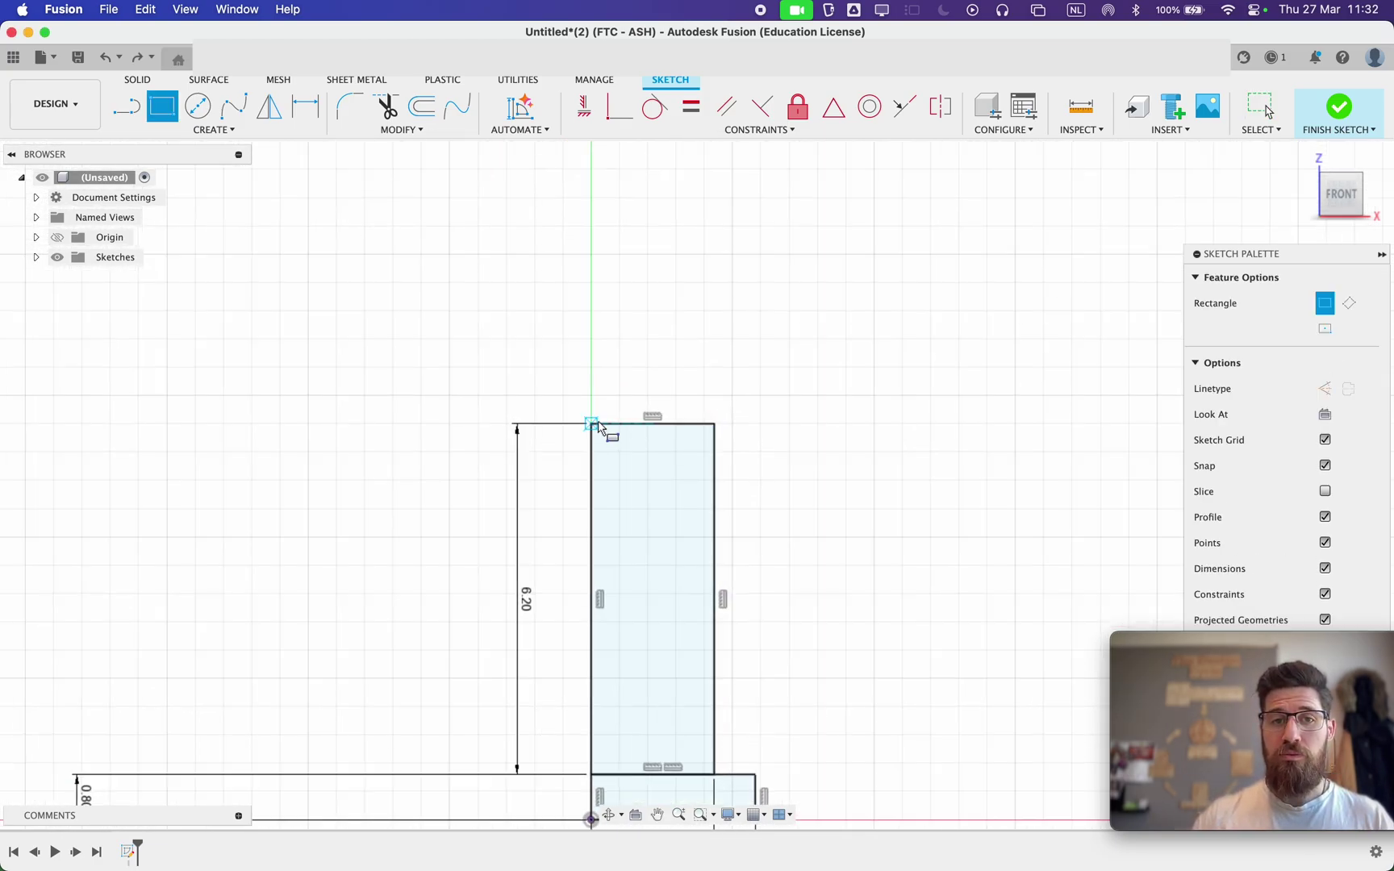
left_click(595, 425)
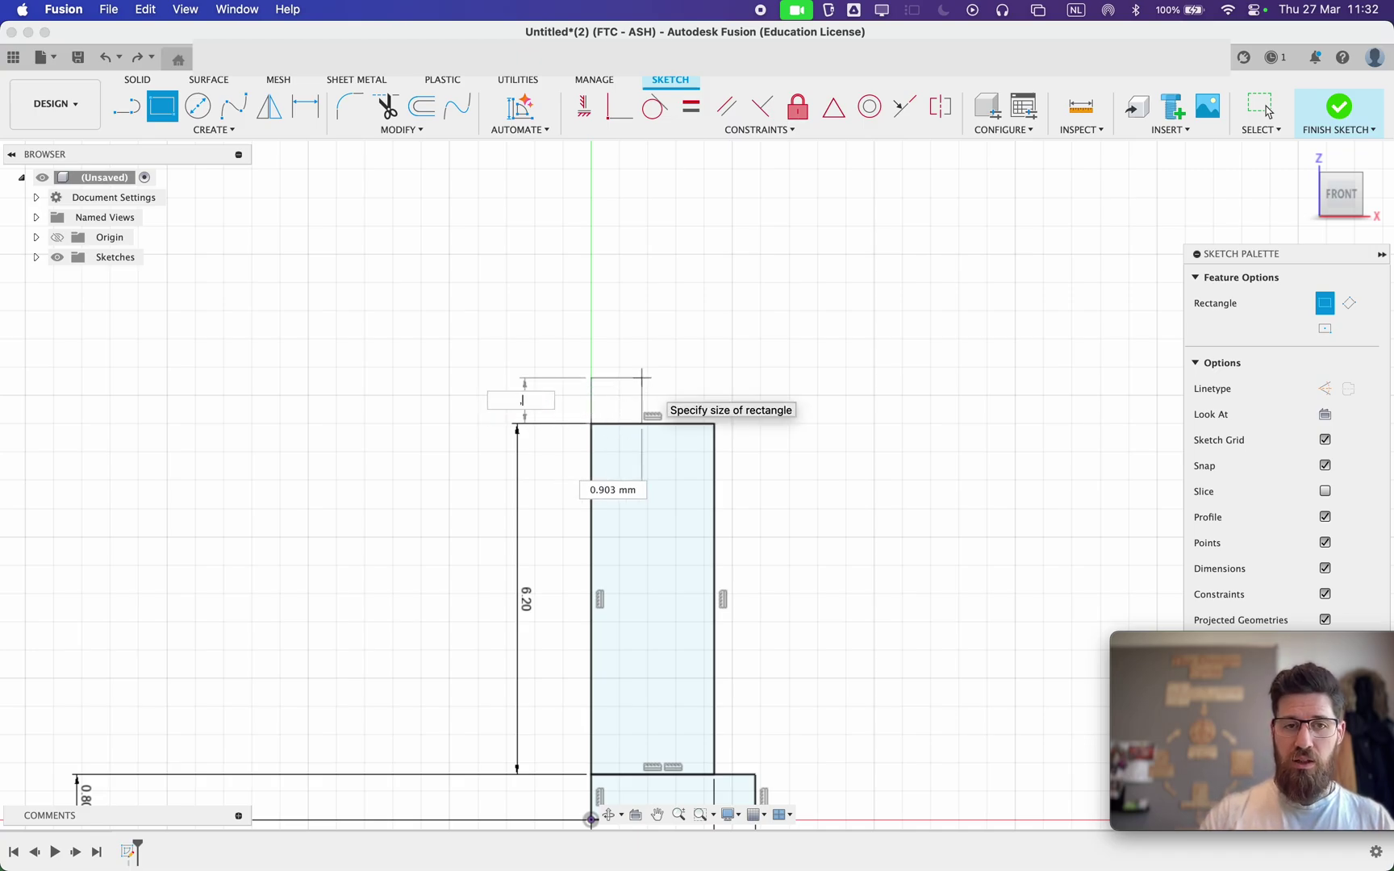
type("0.8")
key("Tab")
type("2.7")
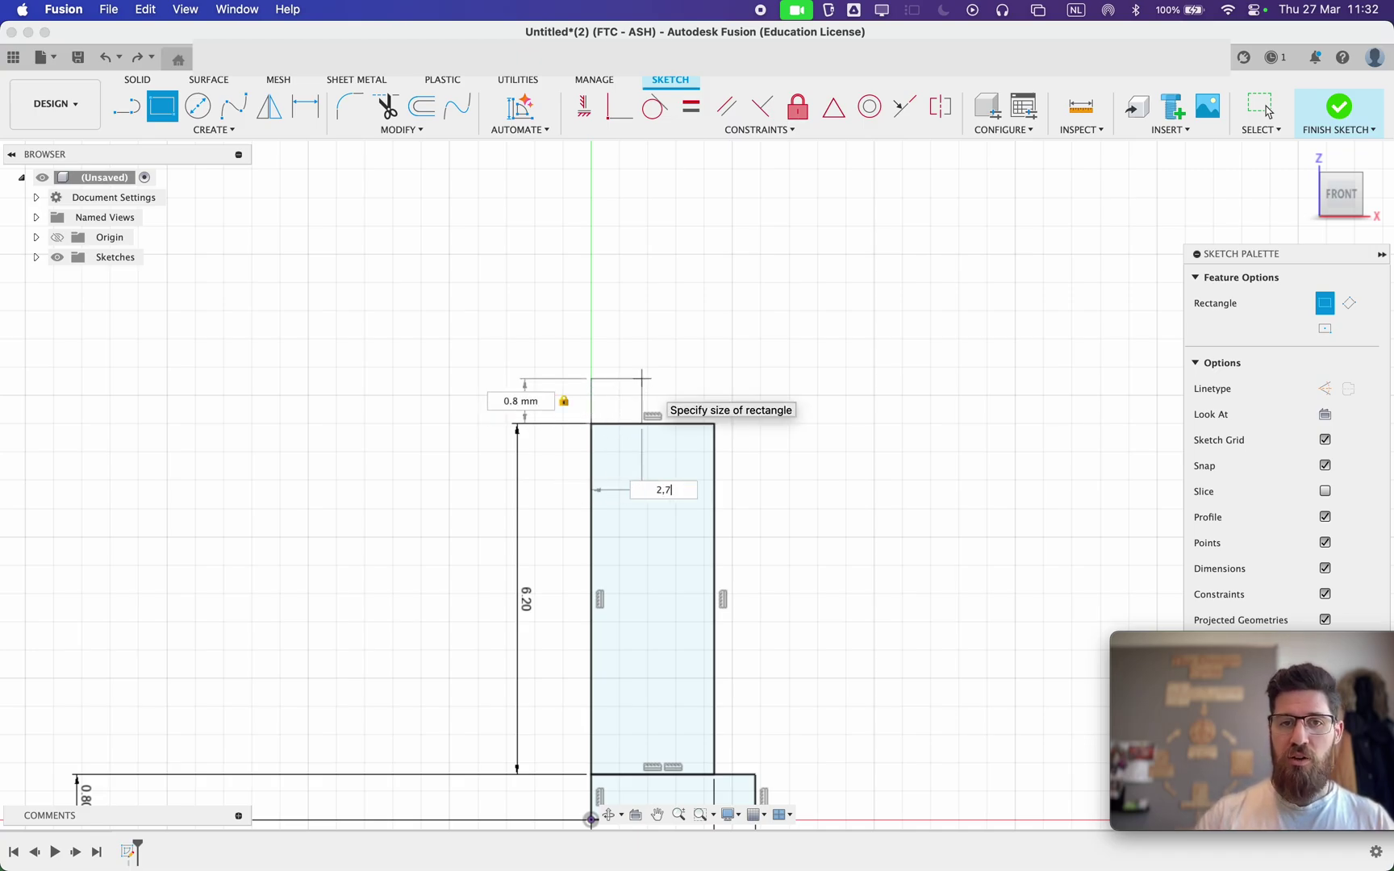
key("Return")
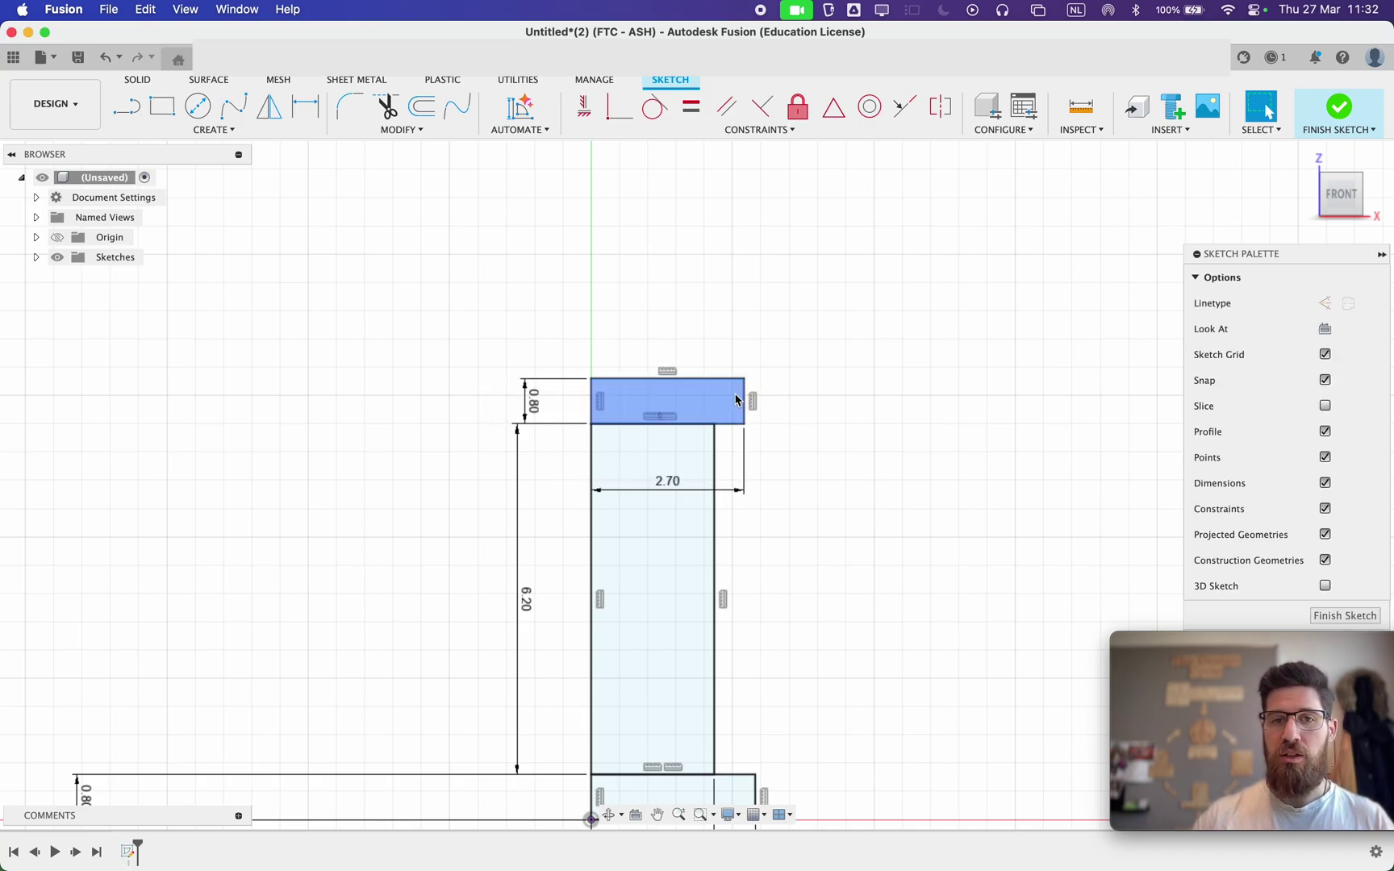
scroll(814, 731, "down", 3)
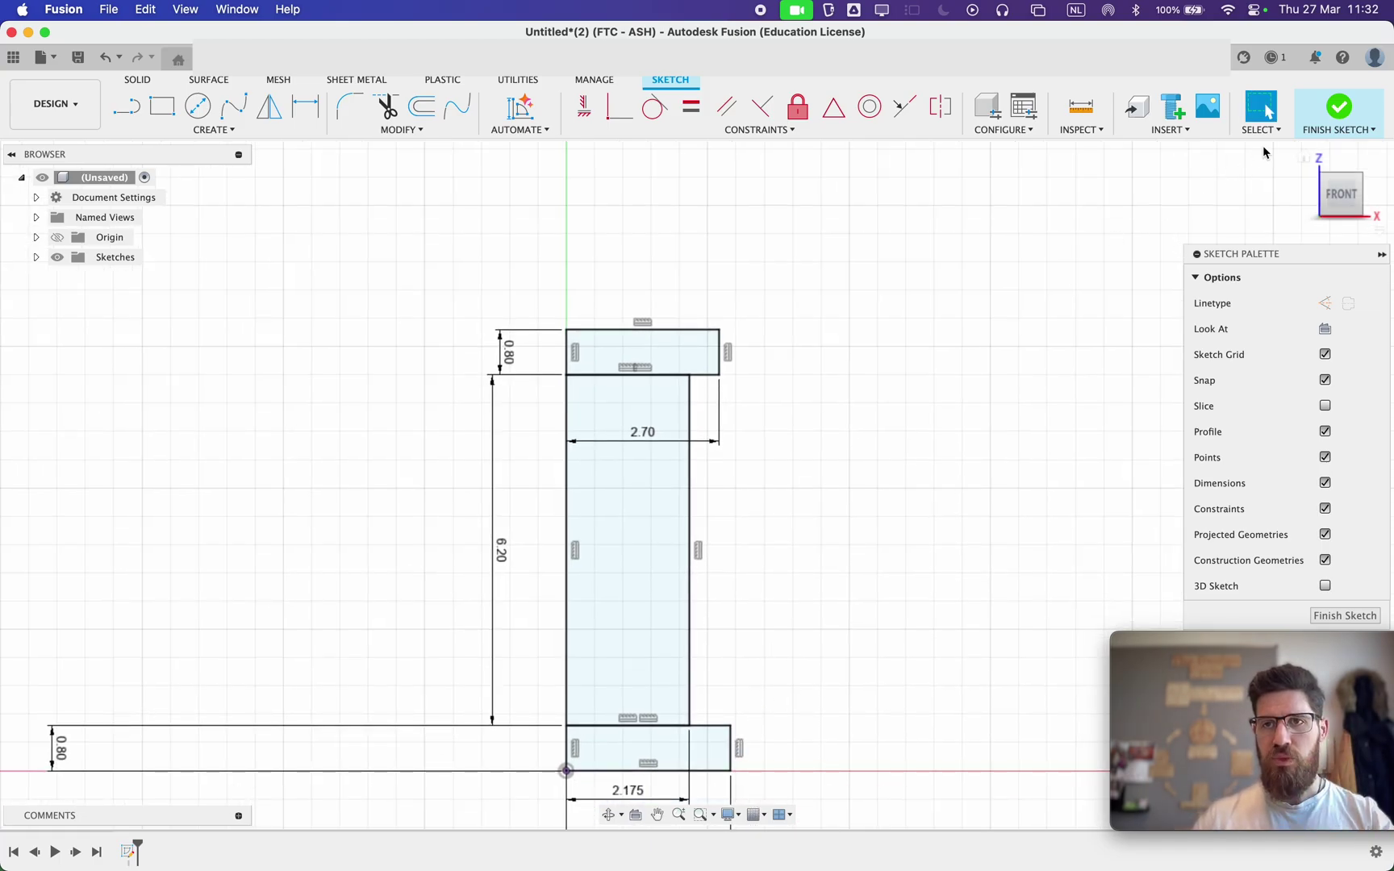
left_click(1338, 107)
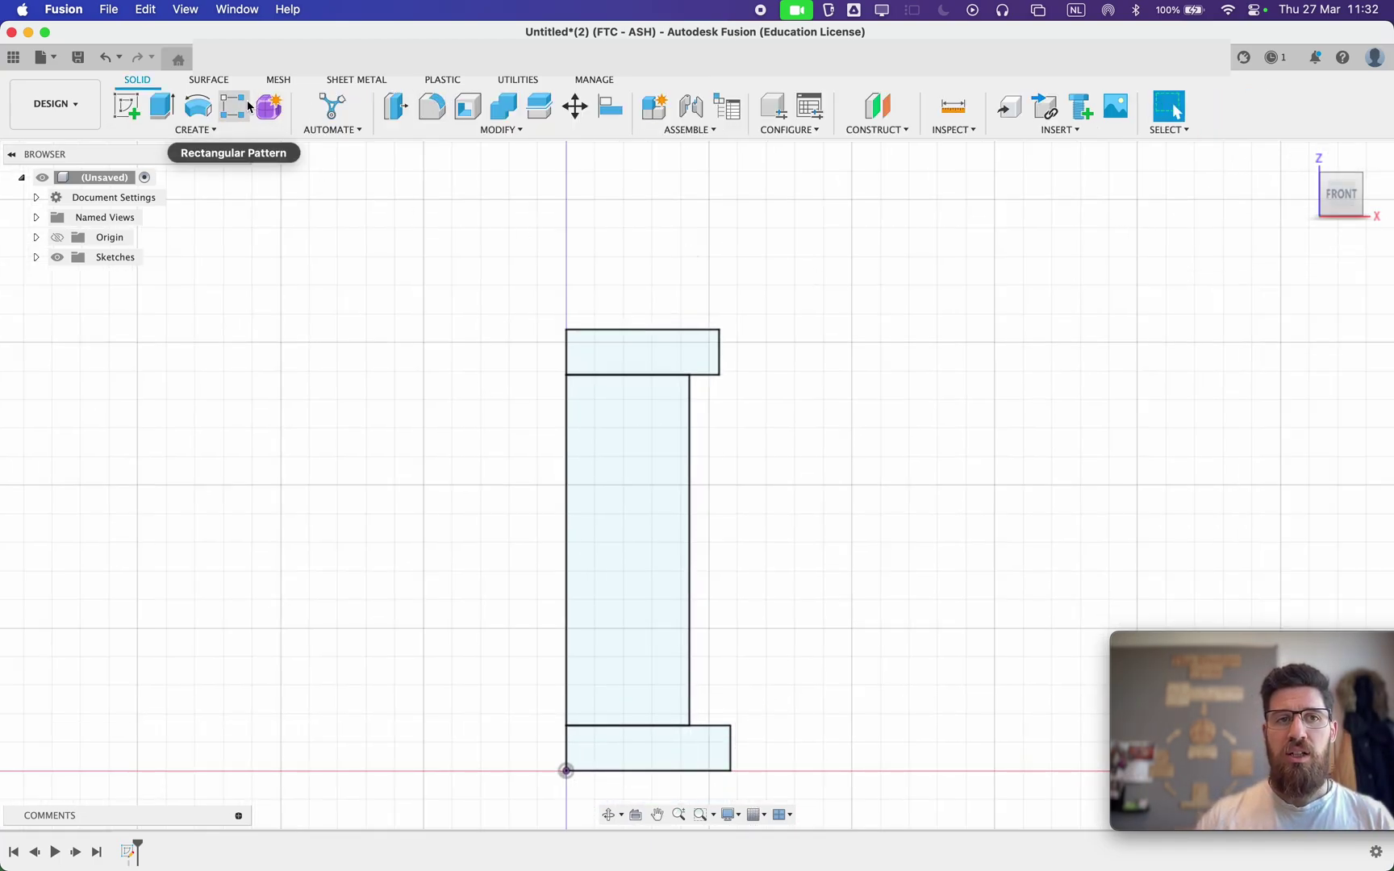
Revolve all three rectangle profiles a full turn around their shared vertical edge as a new body.
left_click(198, 105)
left_click(589, 352)
left_click(611, 438)
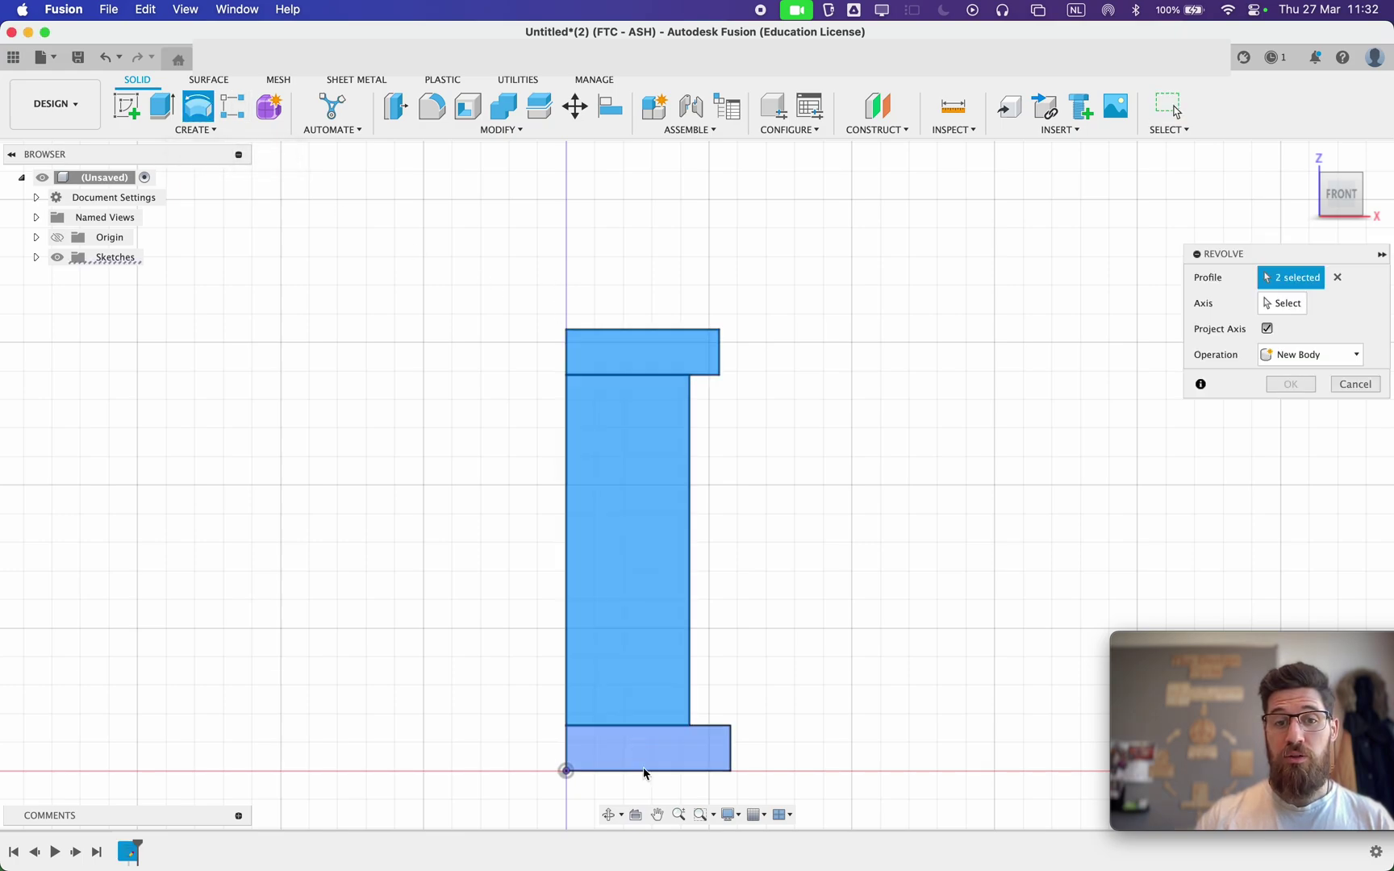
left_click(649, 759)
left_click(1281, 302)
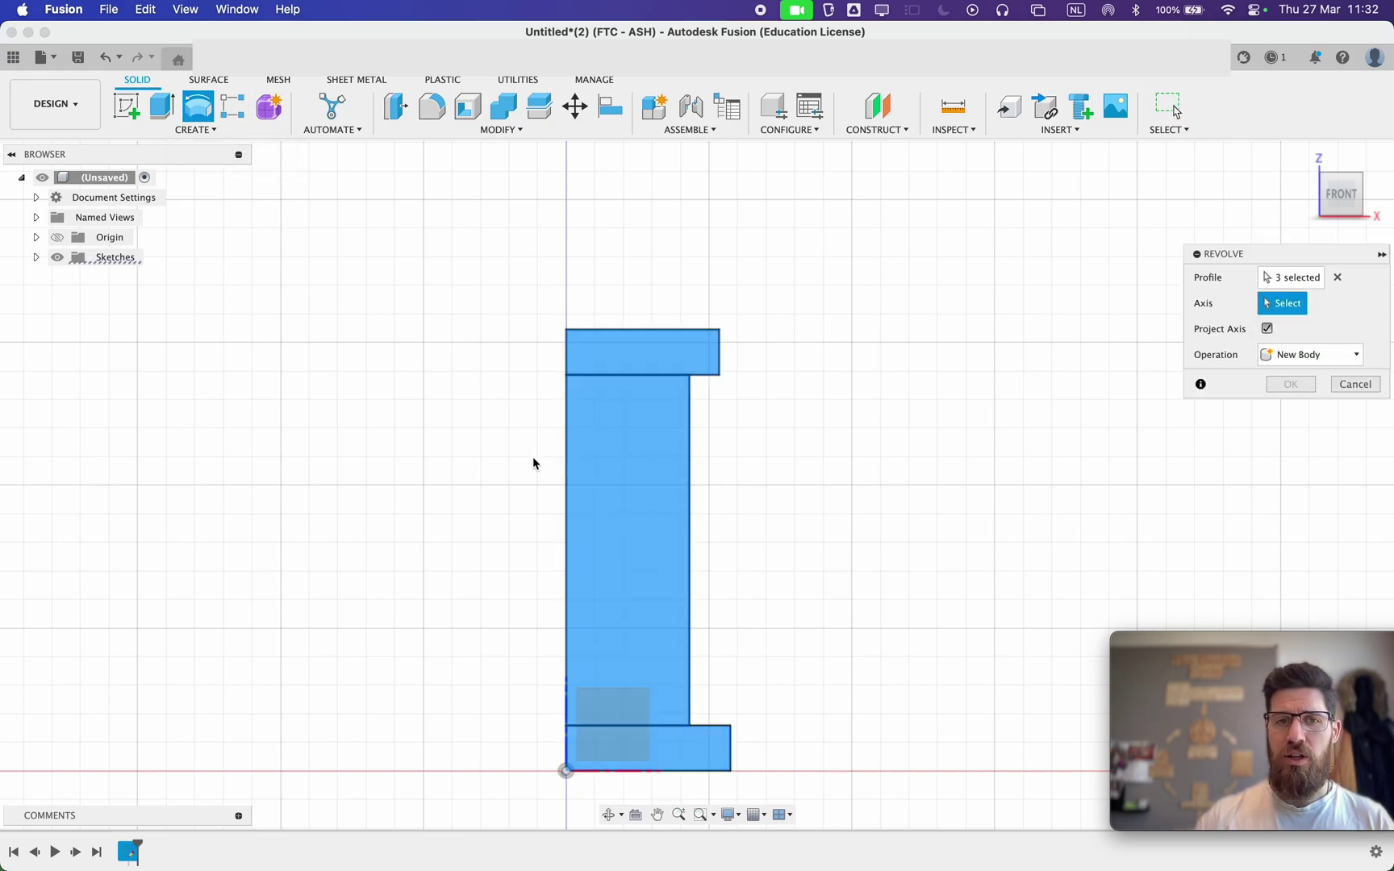
left_click(565, 437)
left_click(1290, 461)
middle_click_drag(806, 466, 654, 450, "shift")
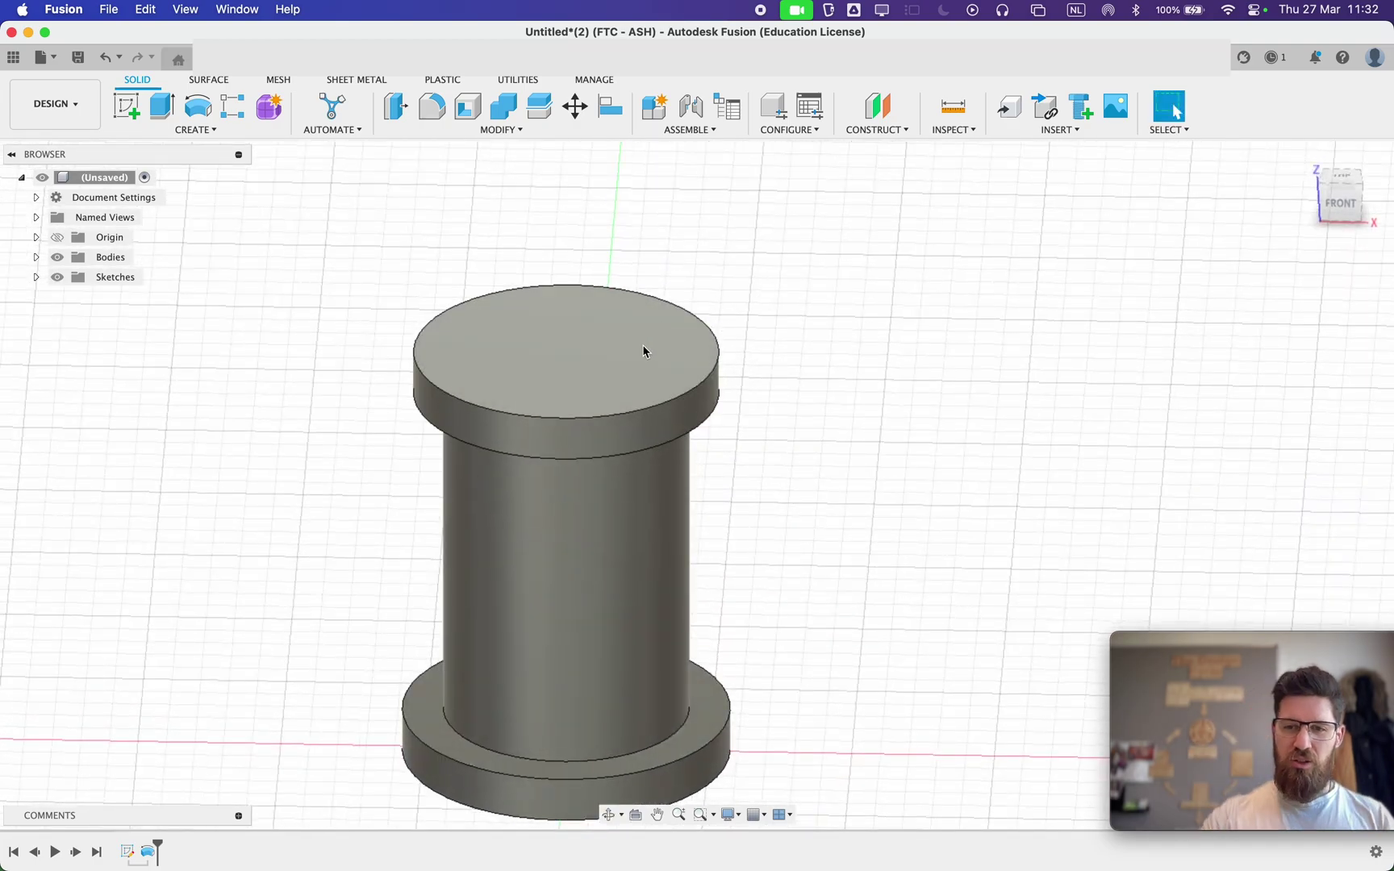
Start a sketch on the top face of the revolved pin.
left_click(141, 111)
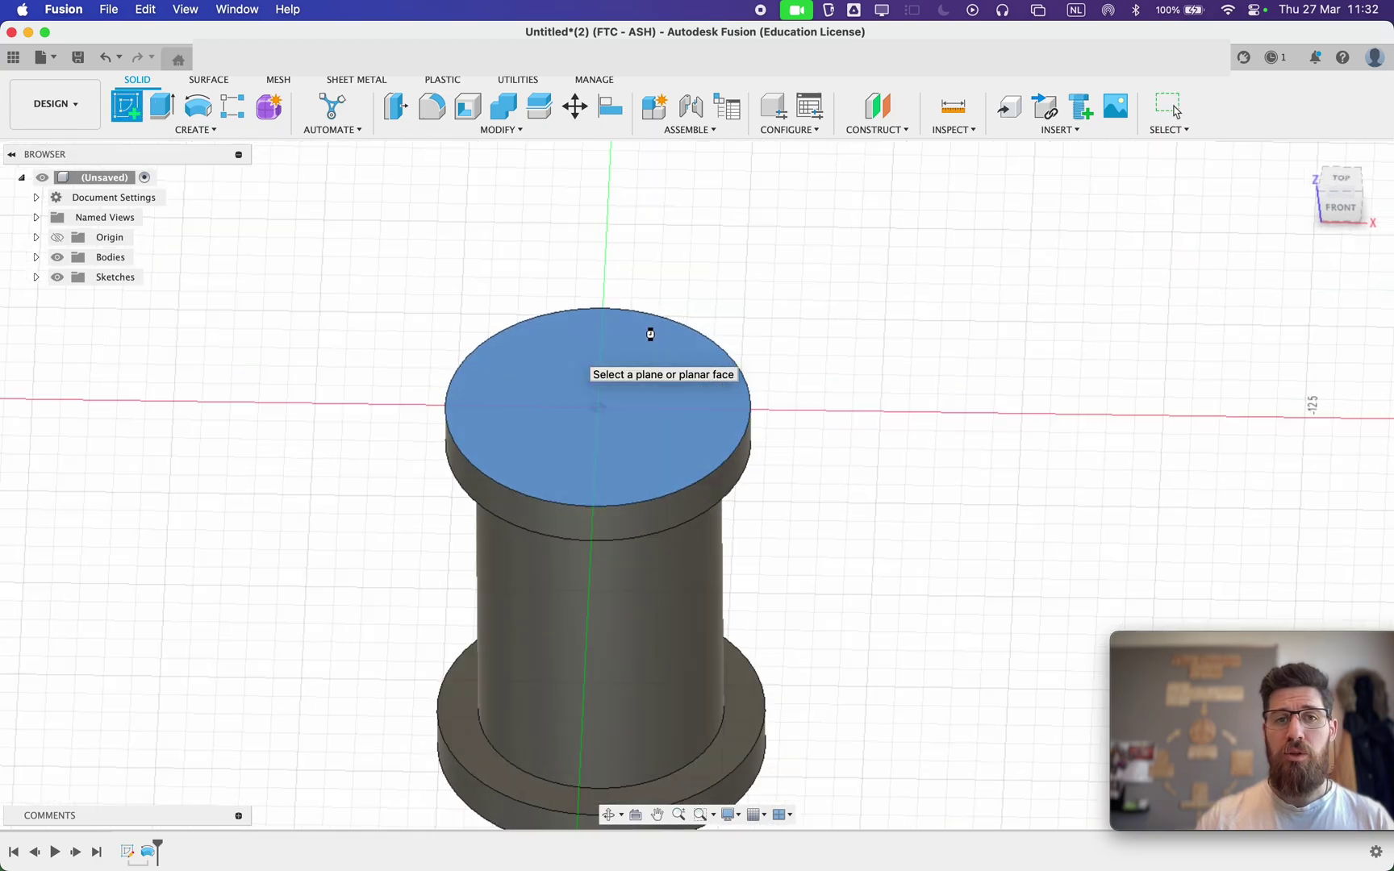
left_click(647, 330)
middle_click_drag(660, 499, 621, 441)
scroll(633, 436, "up", 4)
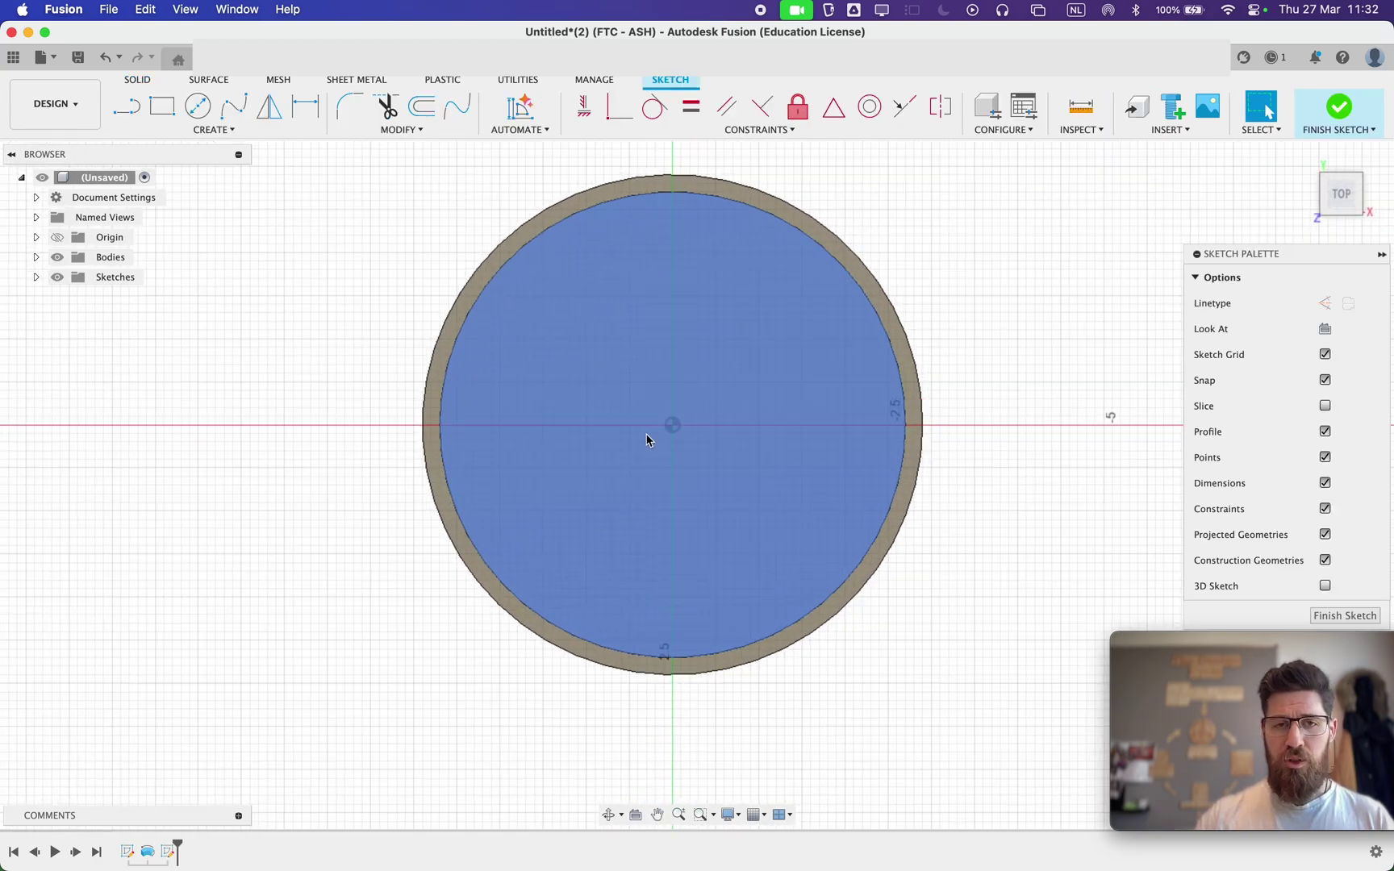
Draw a center rectangle from the origin, 1.35 mm wide and about 7.2 mm long, extending past the pin, and finish the sketch.
key("r")
left_click(1322, 330)
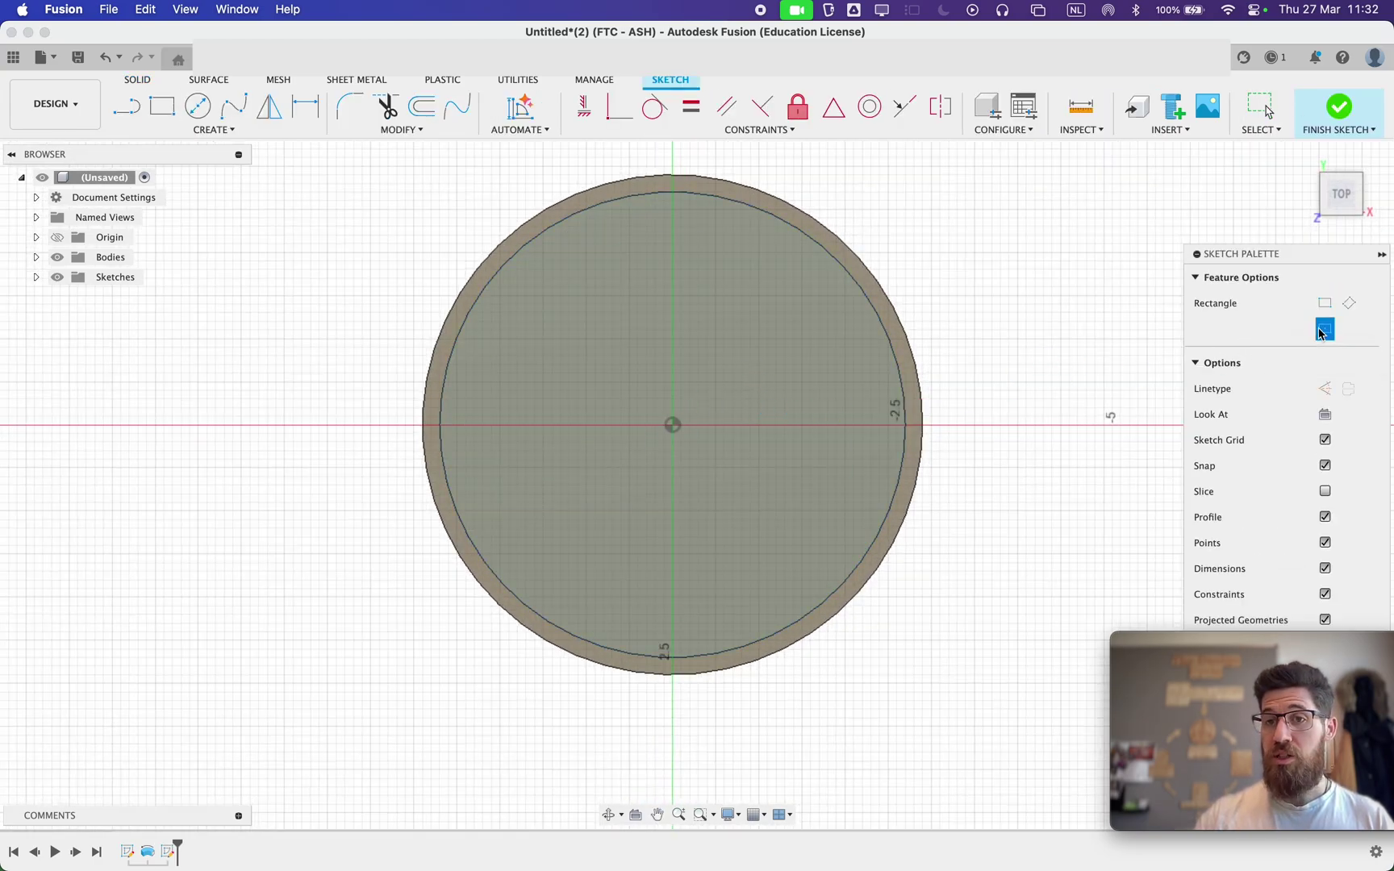
left_click(676, 425)
scroll(759, 243, "up", 3)
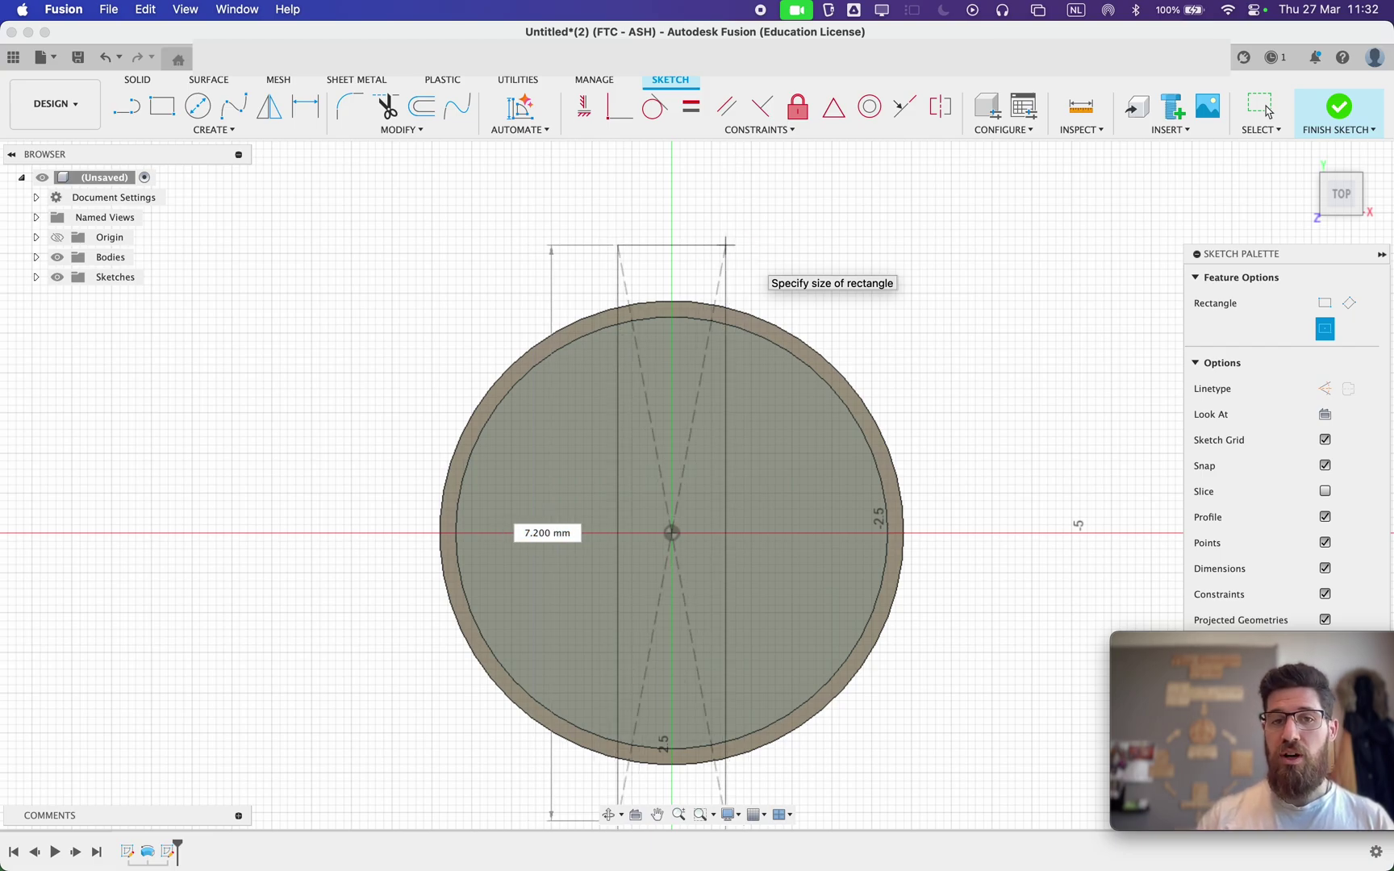
key("Return")
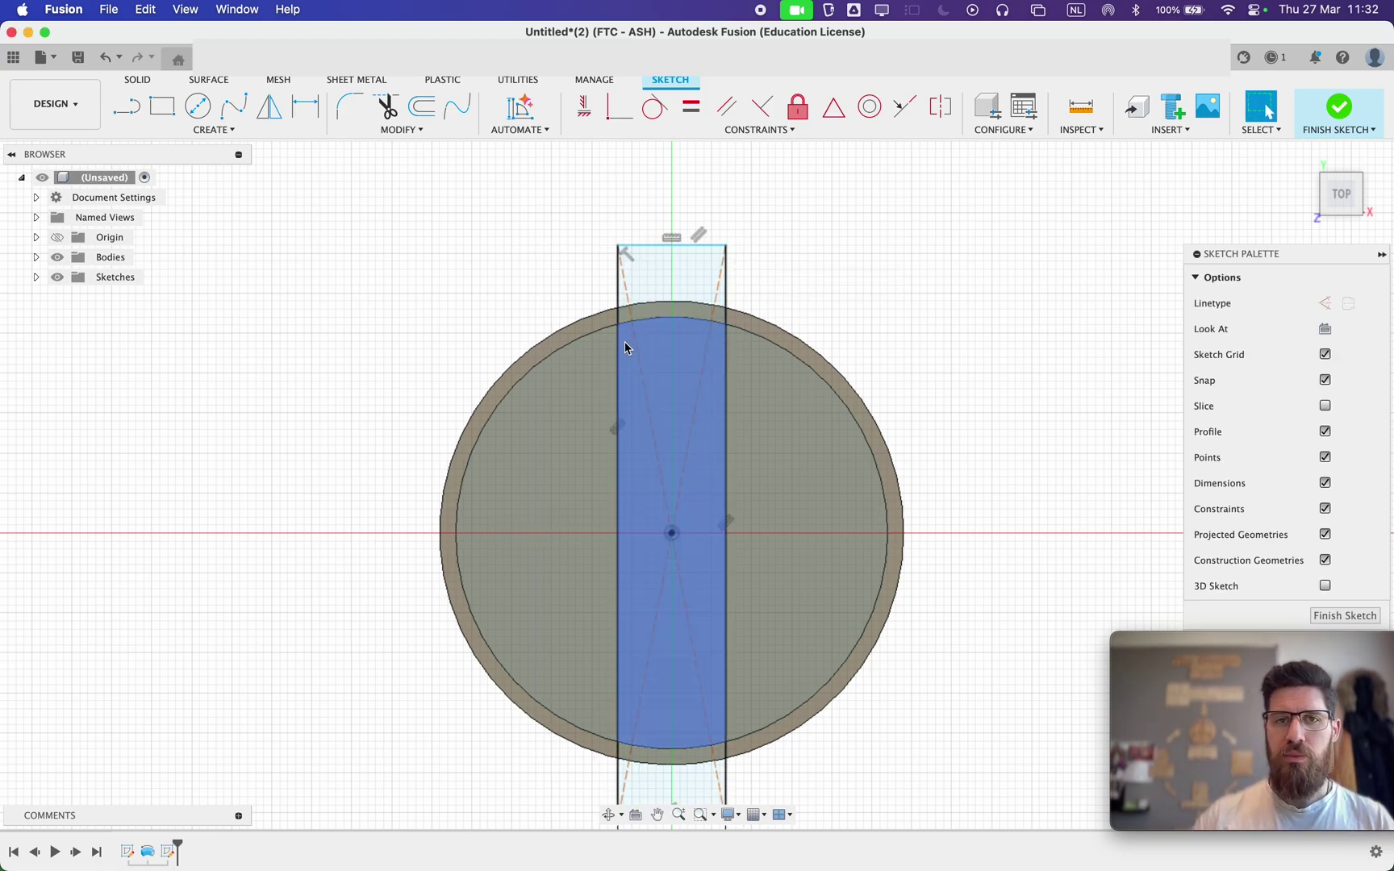
scroll(650, 315, "down", 3)
scroll(675, 283, "up", 1)
middle_click_drag(628, 261, 640, 305)
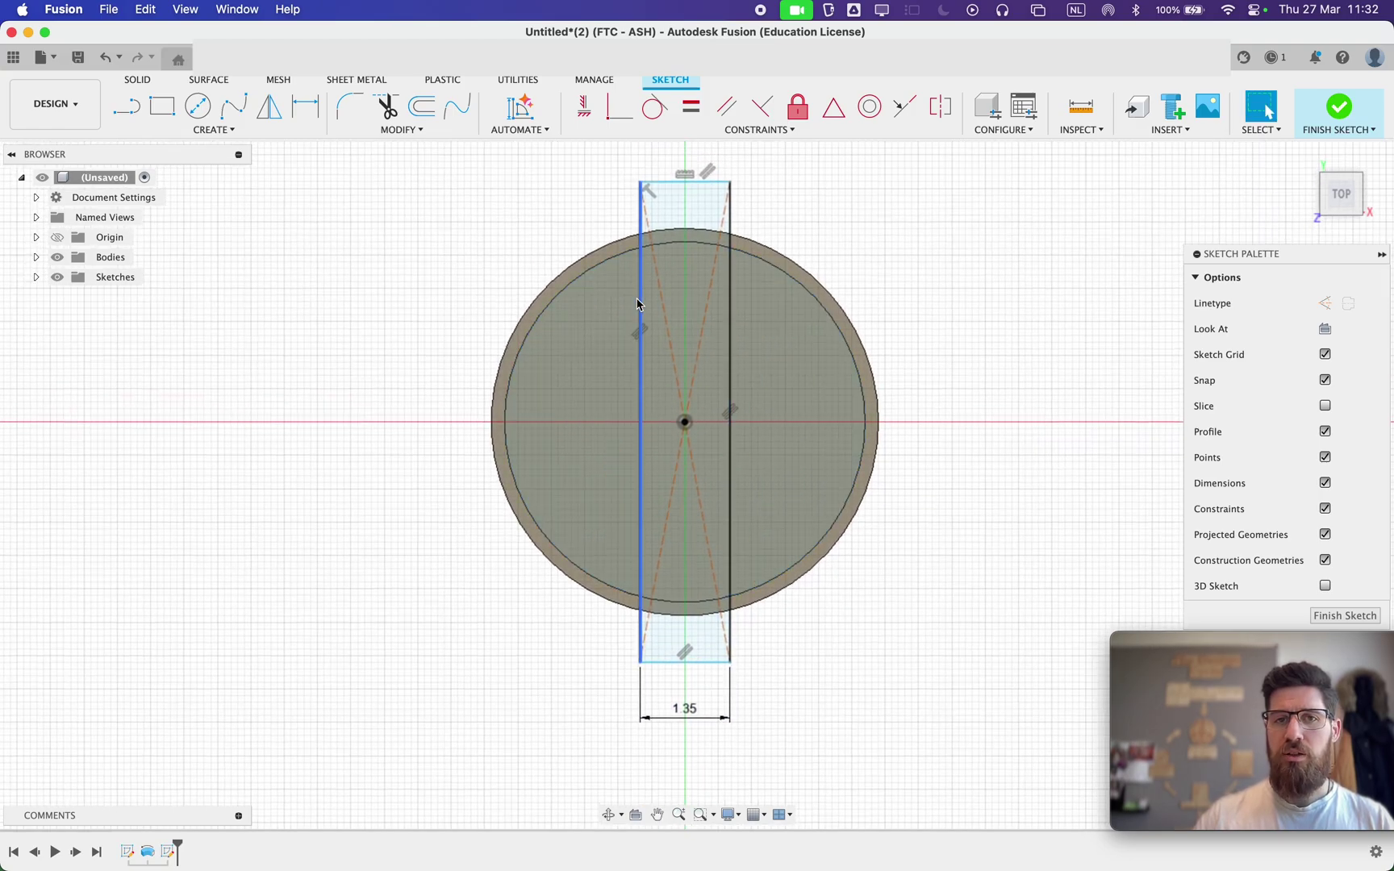
left_click(1338, 107)
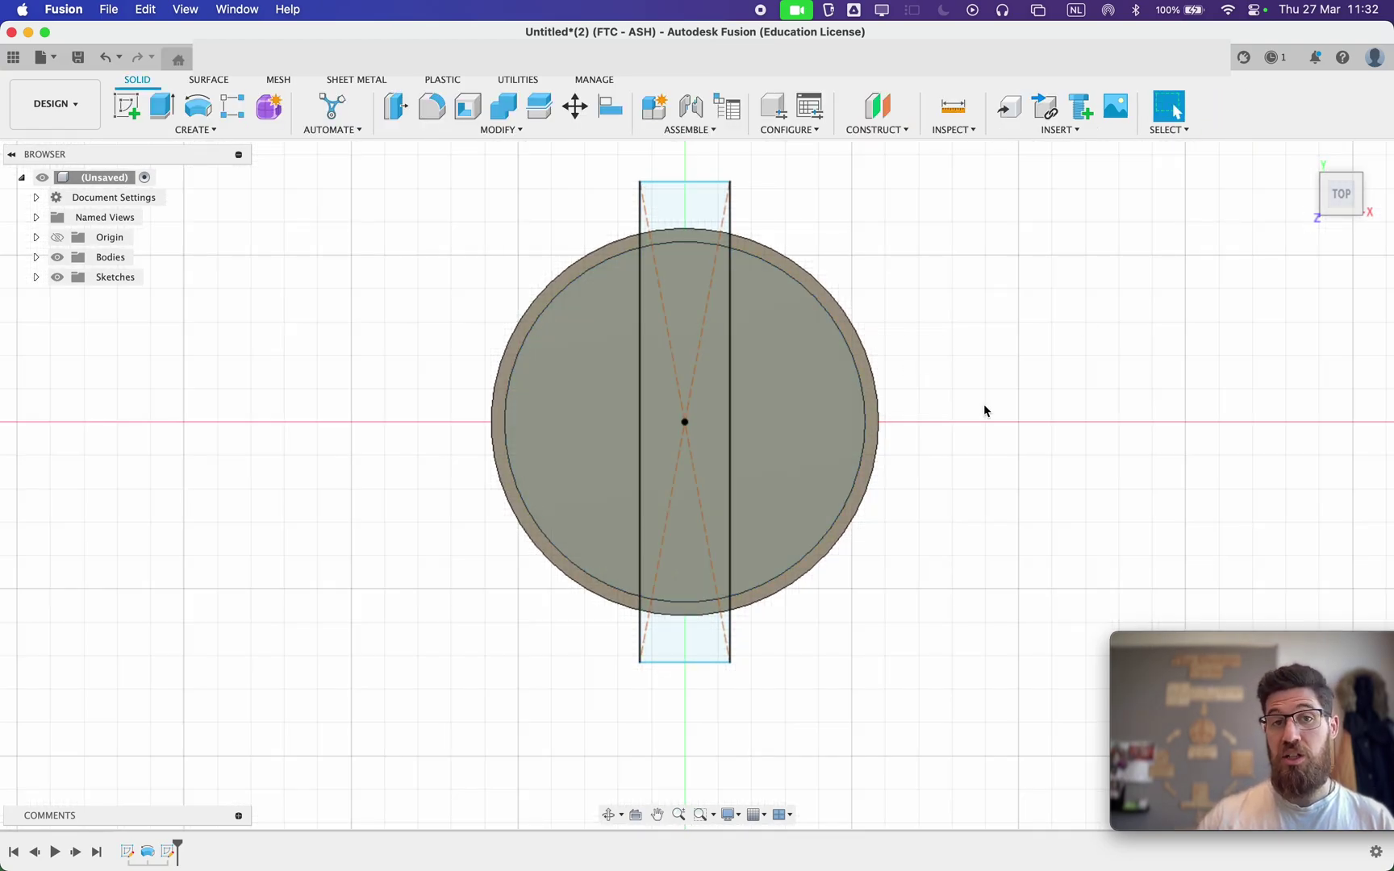
Extrude the three profiles of the slot rectangle -5 mm as a cut through the pin's head and shaft.
key("e")
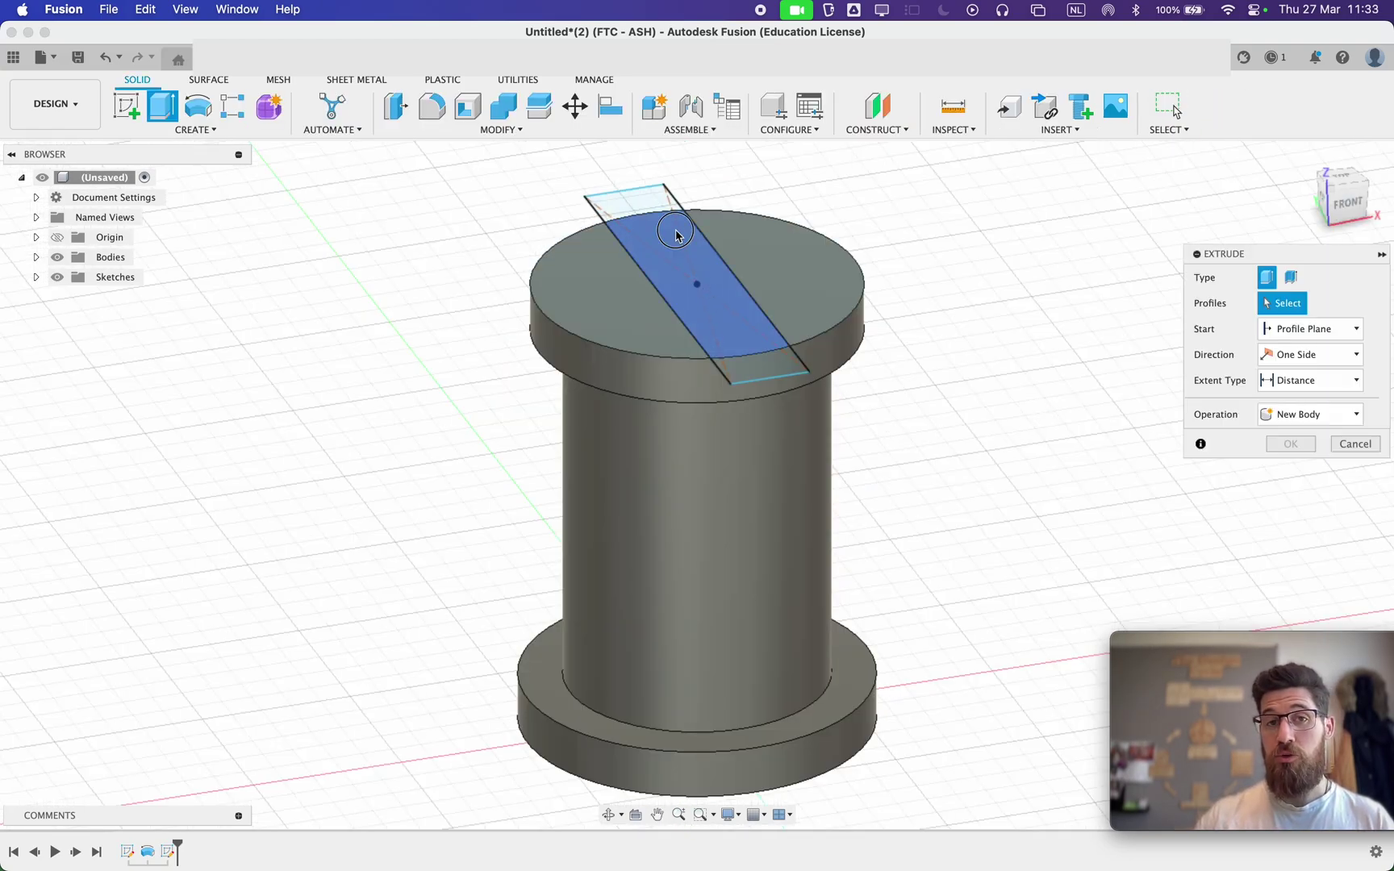
left_click(650, 202)
left_click(714, 295)
left_click(758, 384)
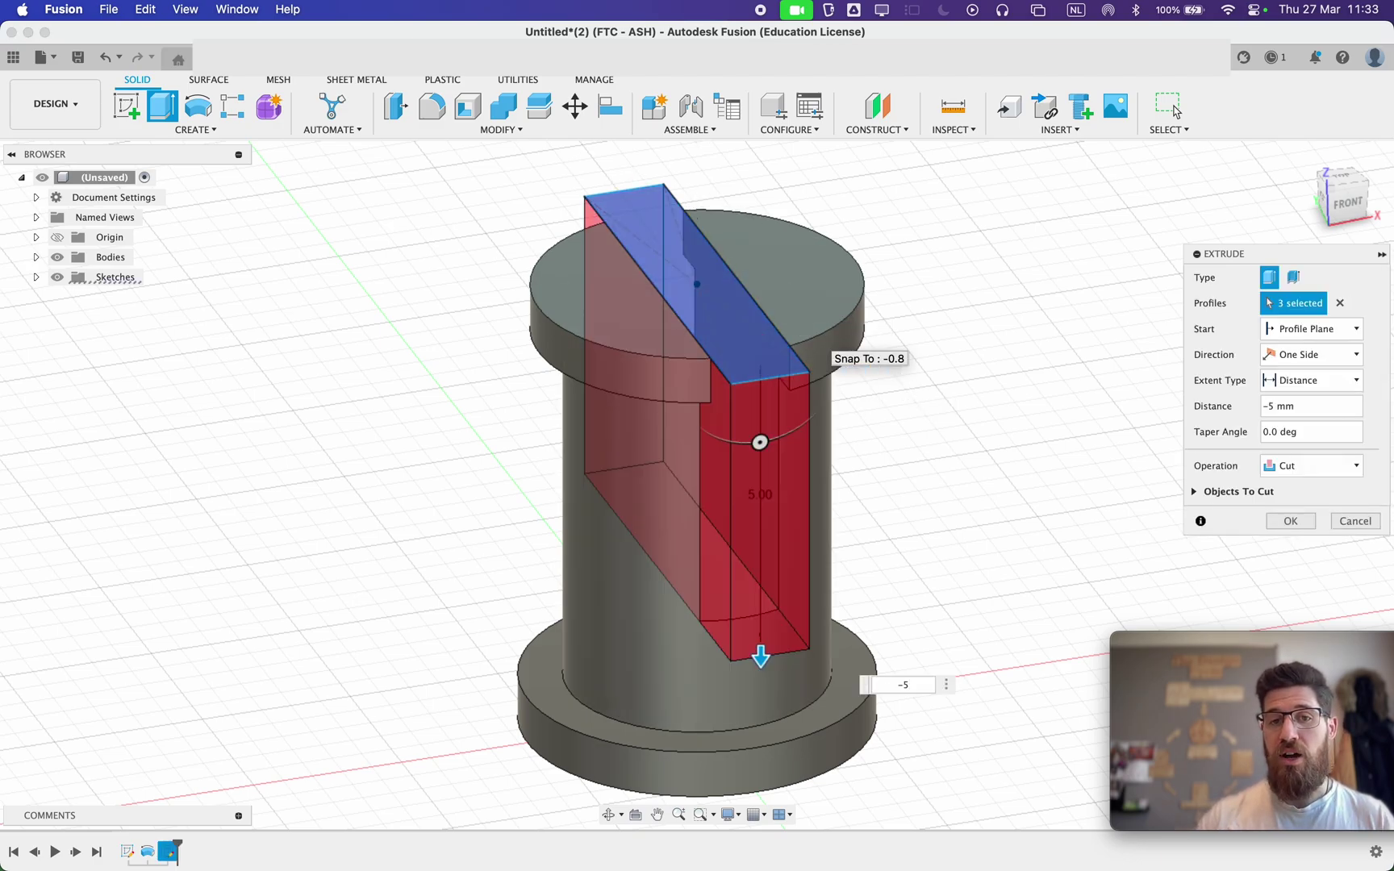
left_click(1289, 521)
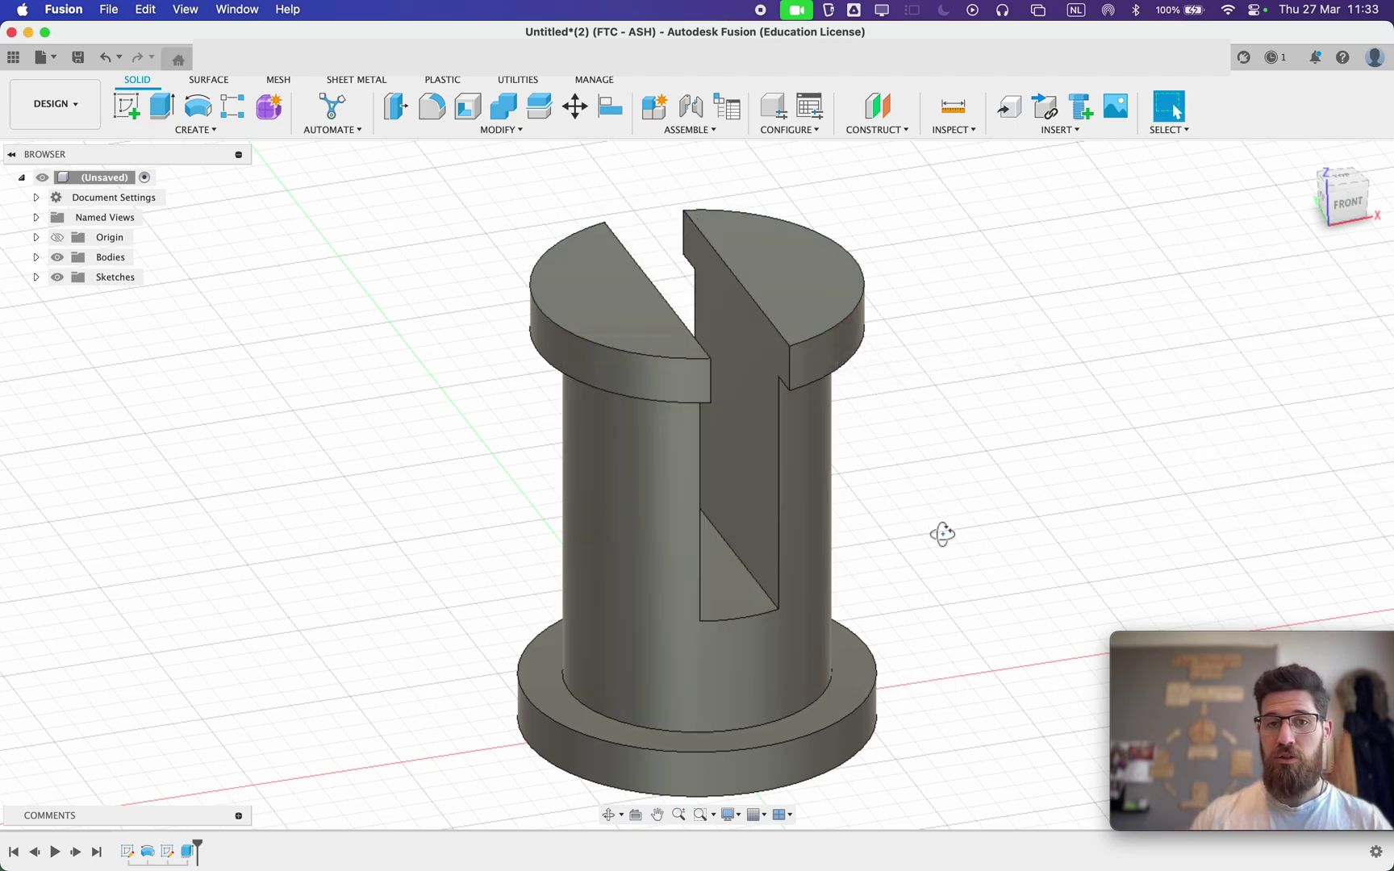
Fillet the two bottom edges of the slot with a 0.5 mm radius.
middle_click_drag(943, 532, 894, 557, "shift")
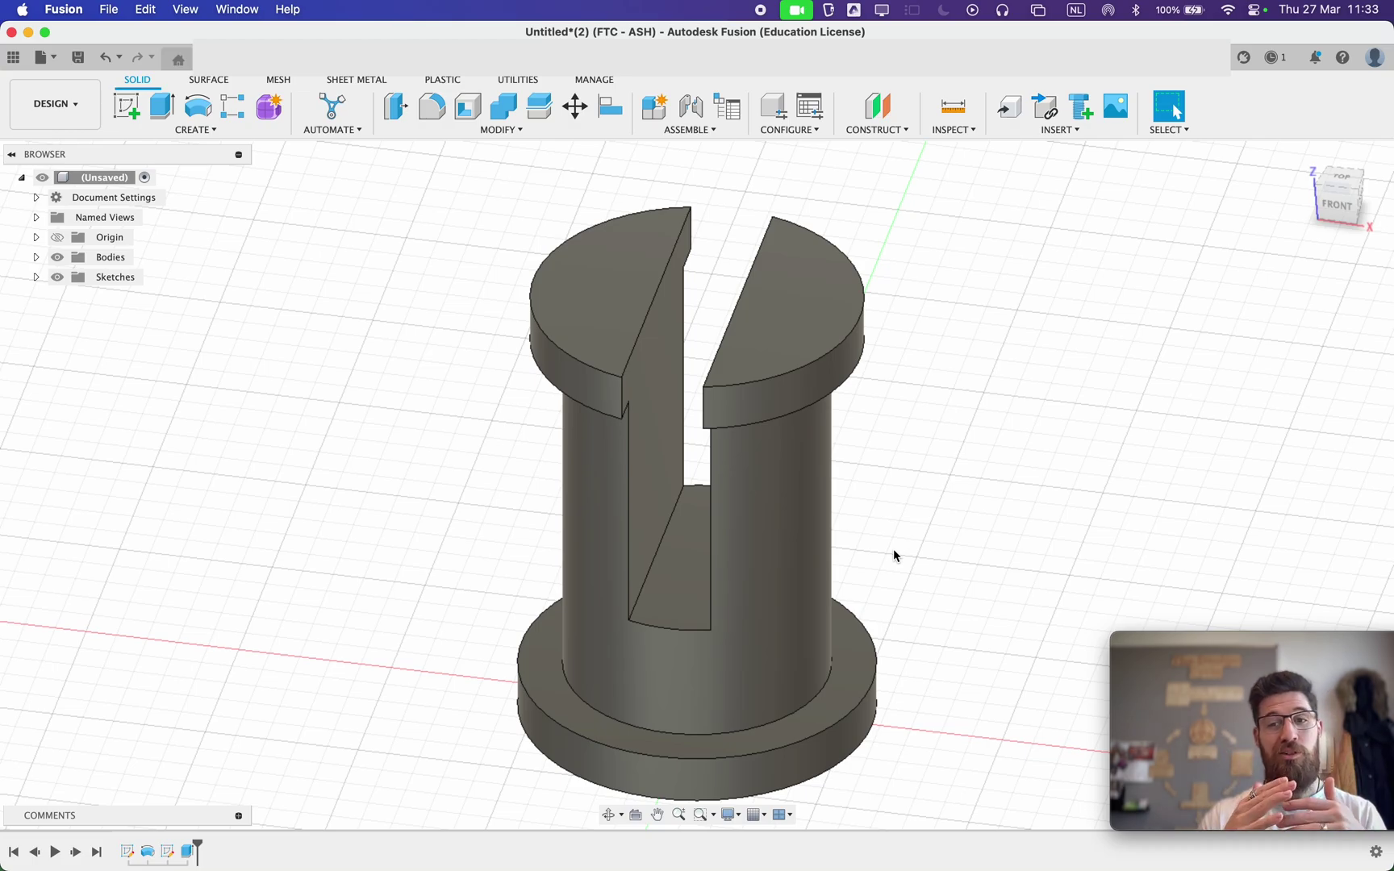
scroll(653, 589, "up", 4)
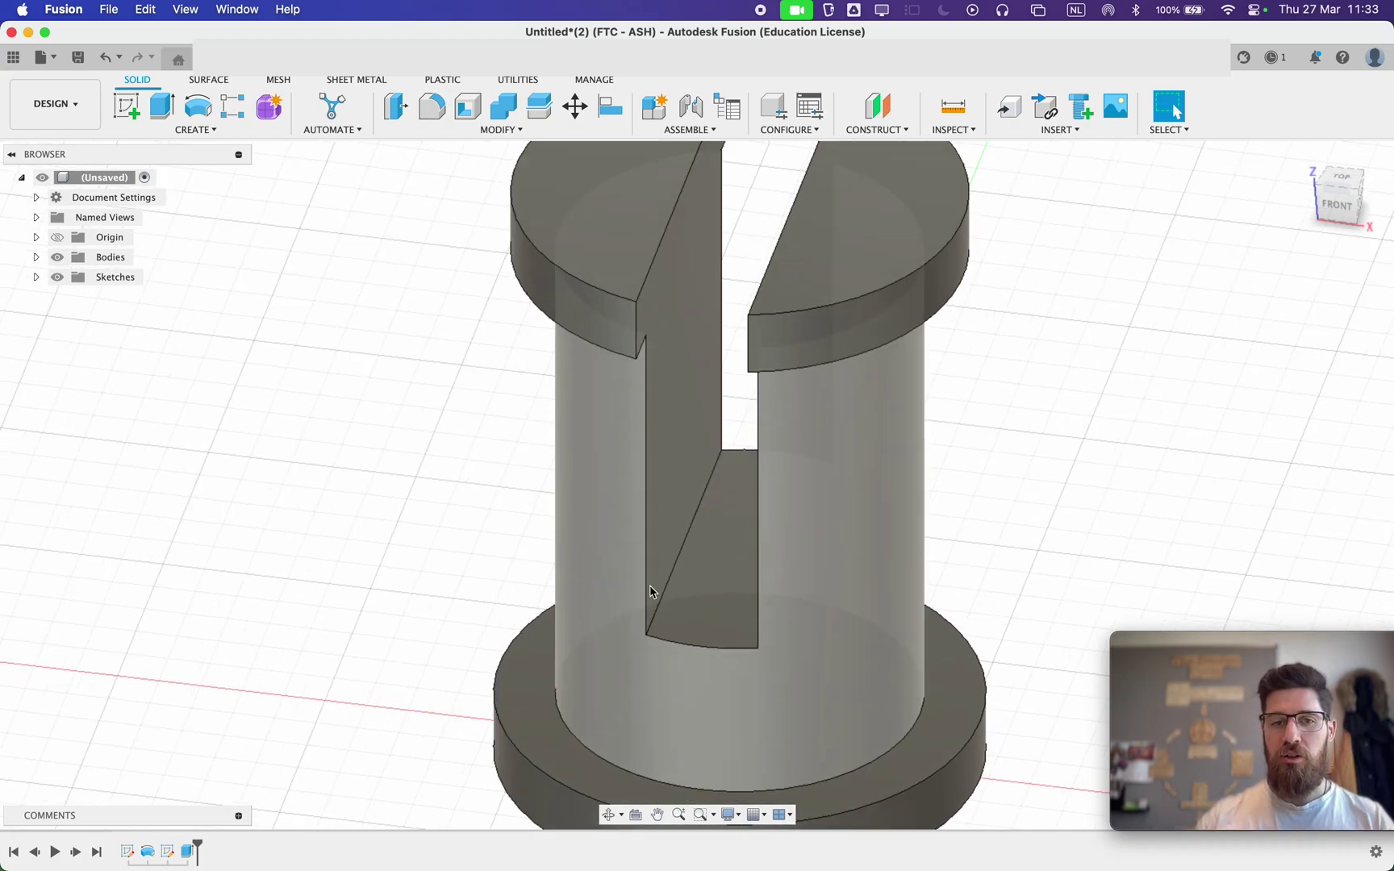
key("f")
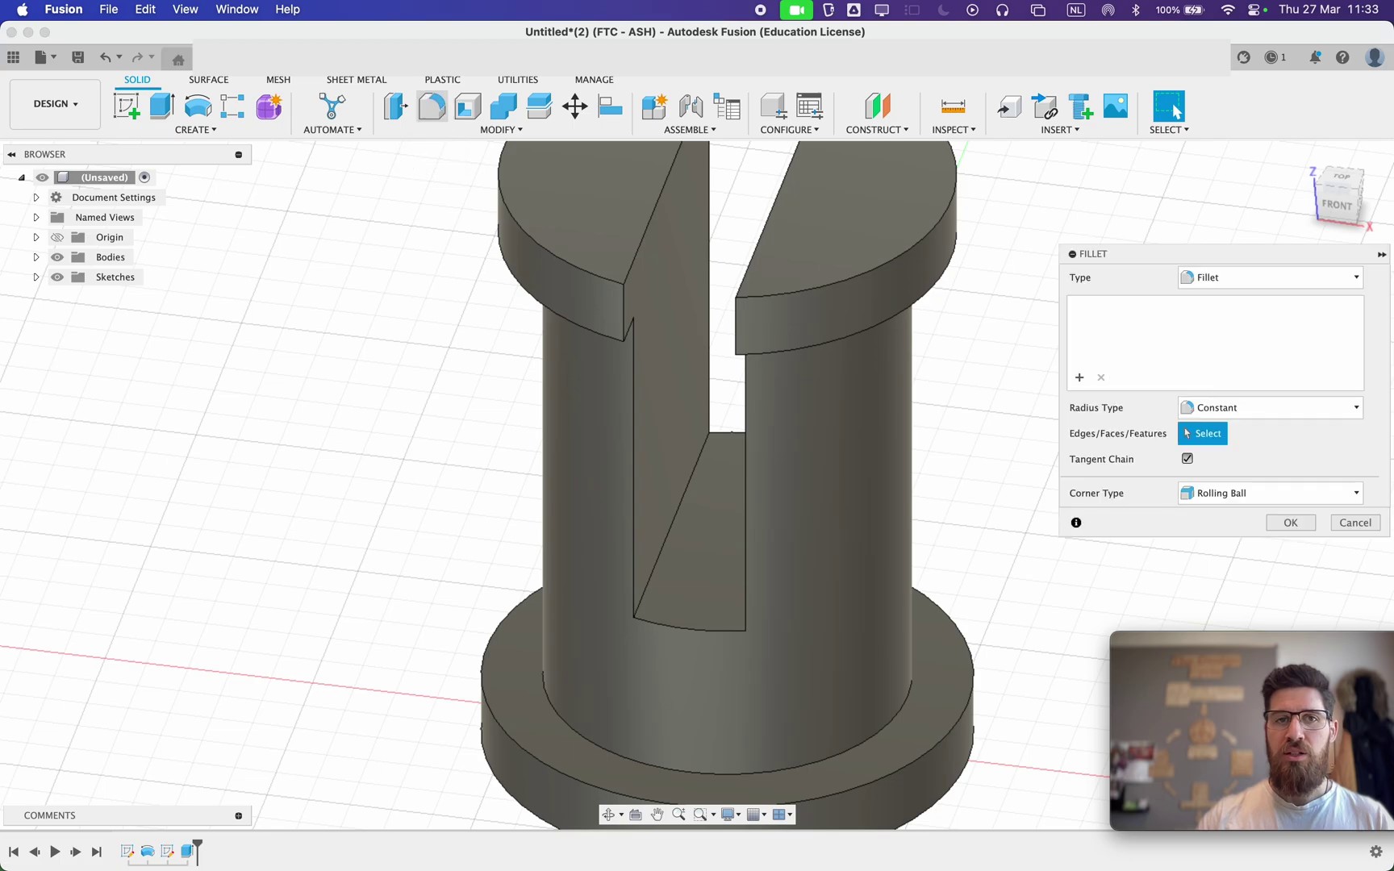
left_click(675, 523)
middle_click_drag(685, 516, 756, 566, "shift")
left_click(816, 607)
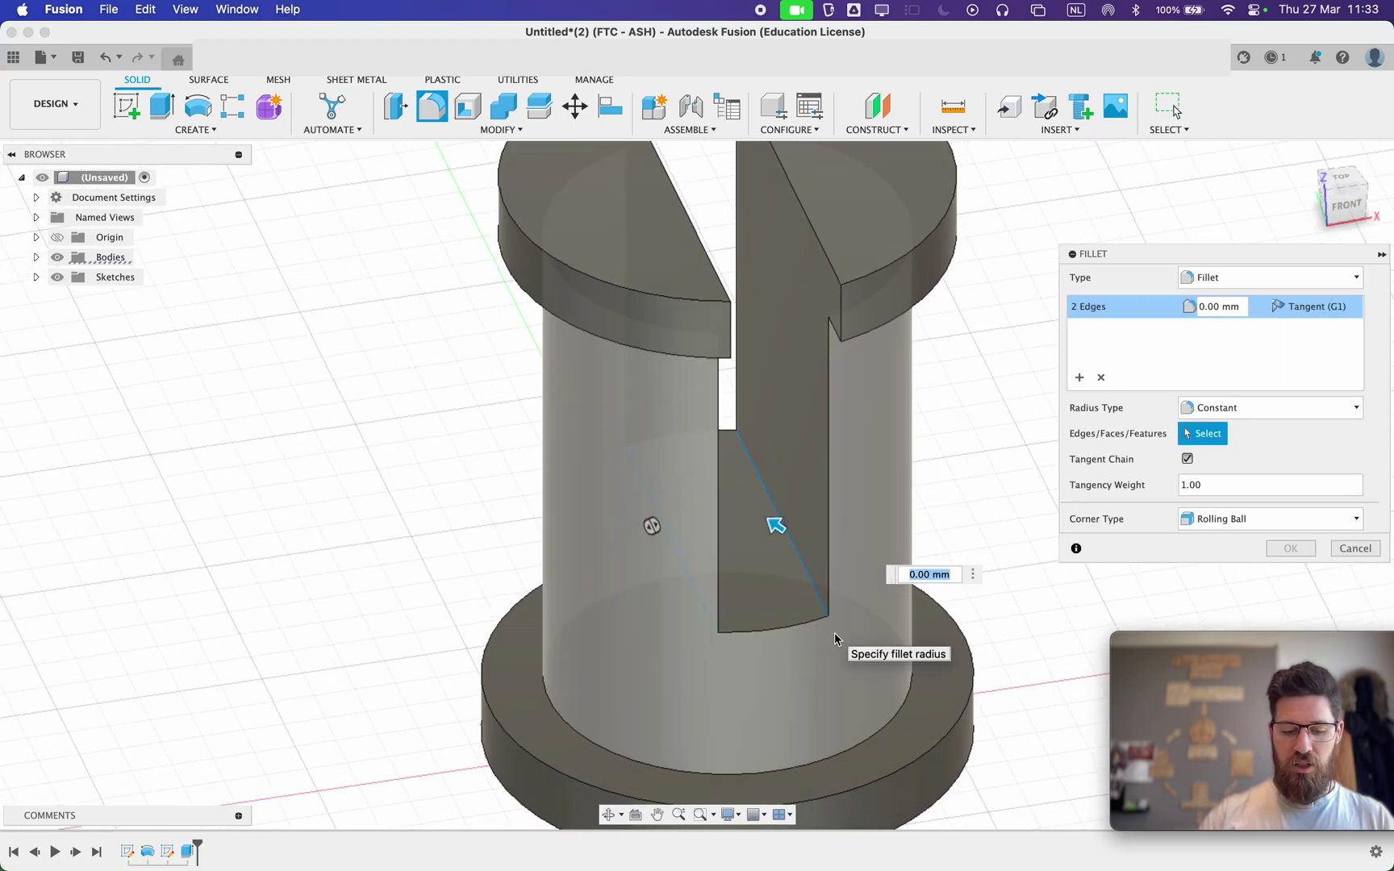
type(",5")
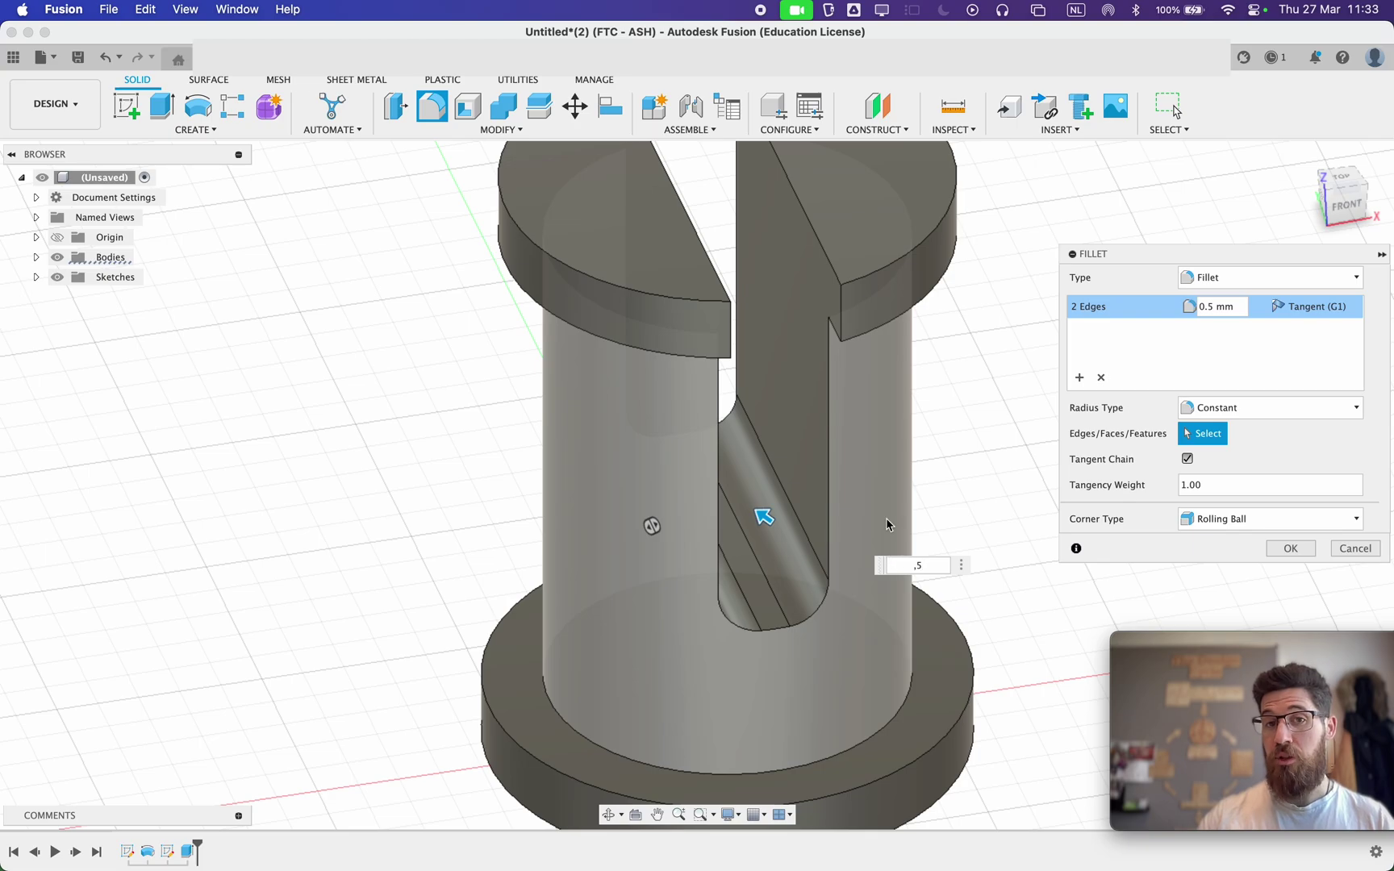
Add a second fillet set of 0.5 mm on the two outer top edges of the pin head and apply the fillets.
middle_click_drag(798, 405, 774, 476)
scroll(831, 395, "up", 2)
scroll(832, 393, "down", 2)
scroll(921, 353, "down", 1)
middle_click_drag(921, 353, 919, 439)
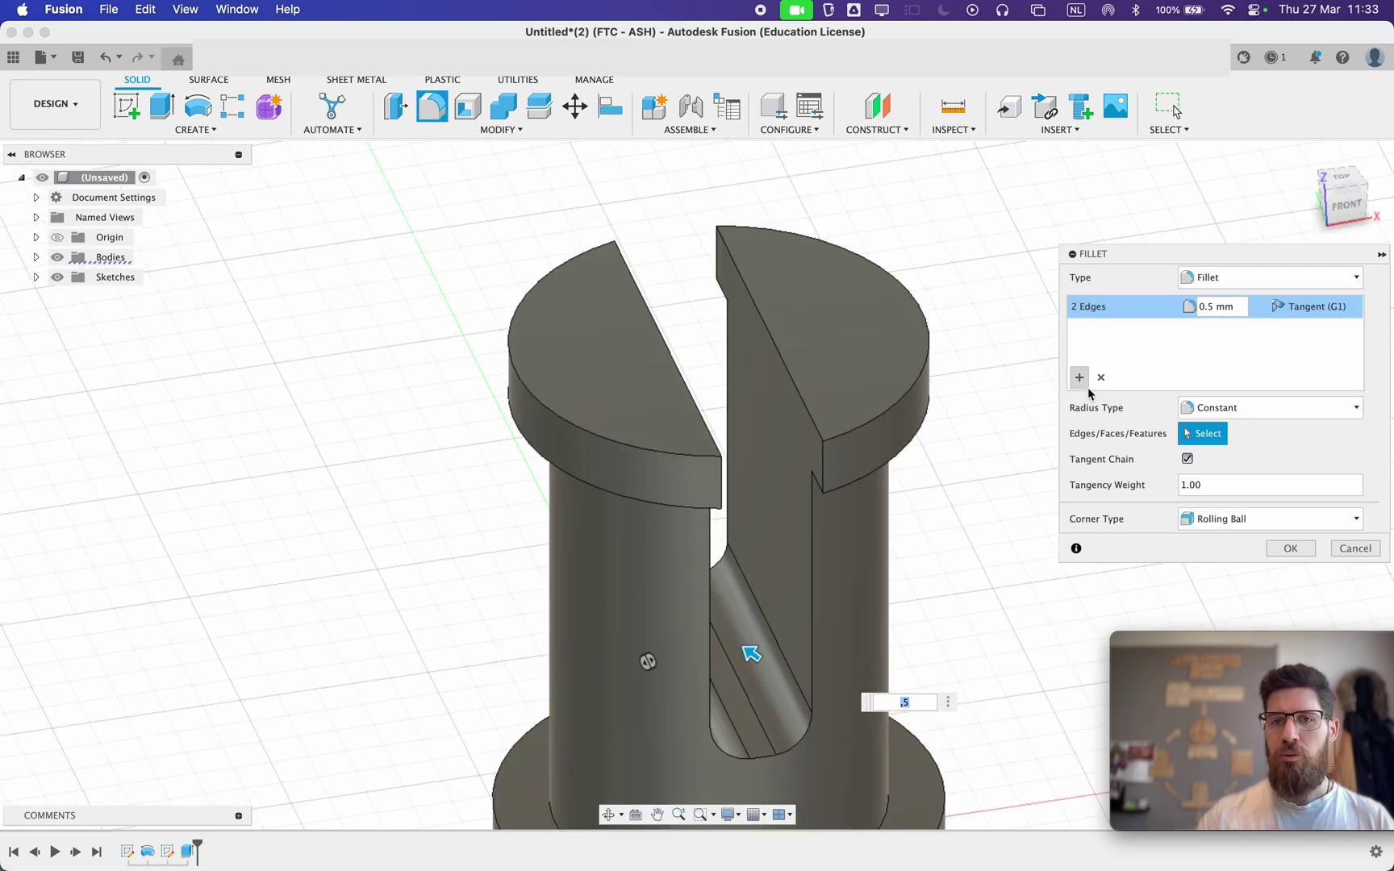
left_click(1079, 378)
left_click(908, 395)
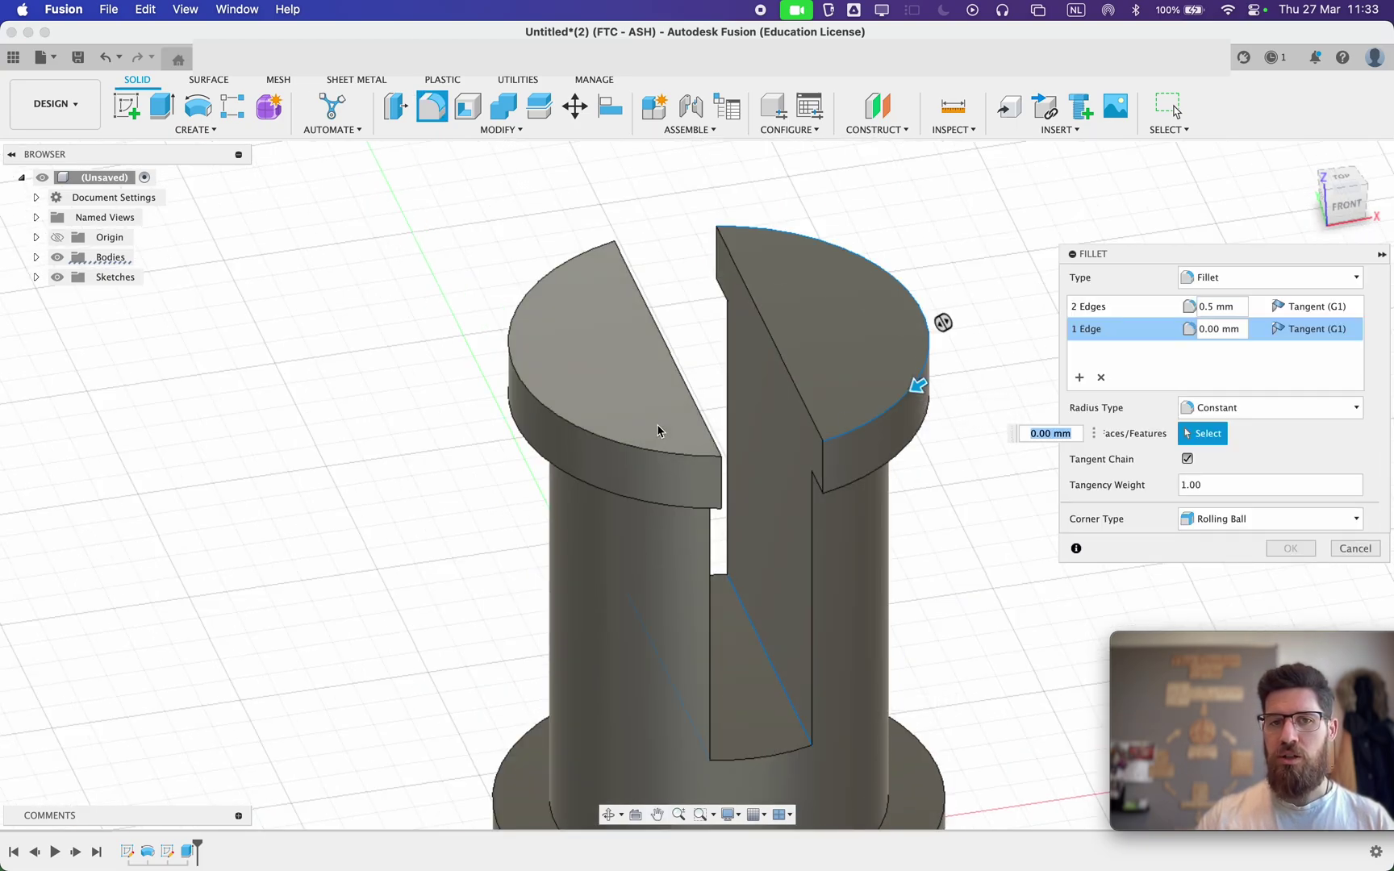
left_click(637, 446)
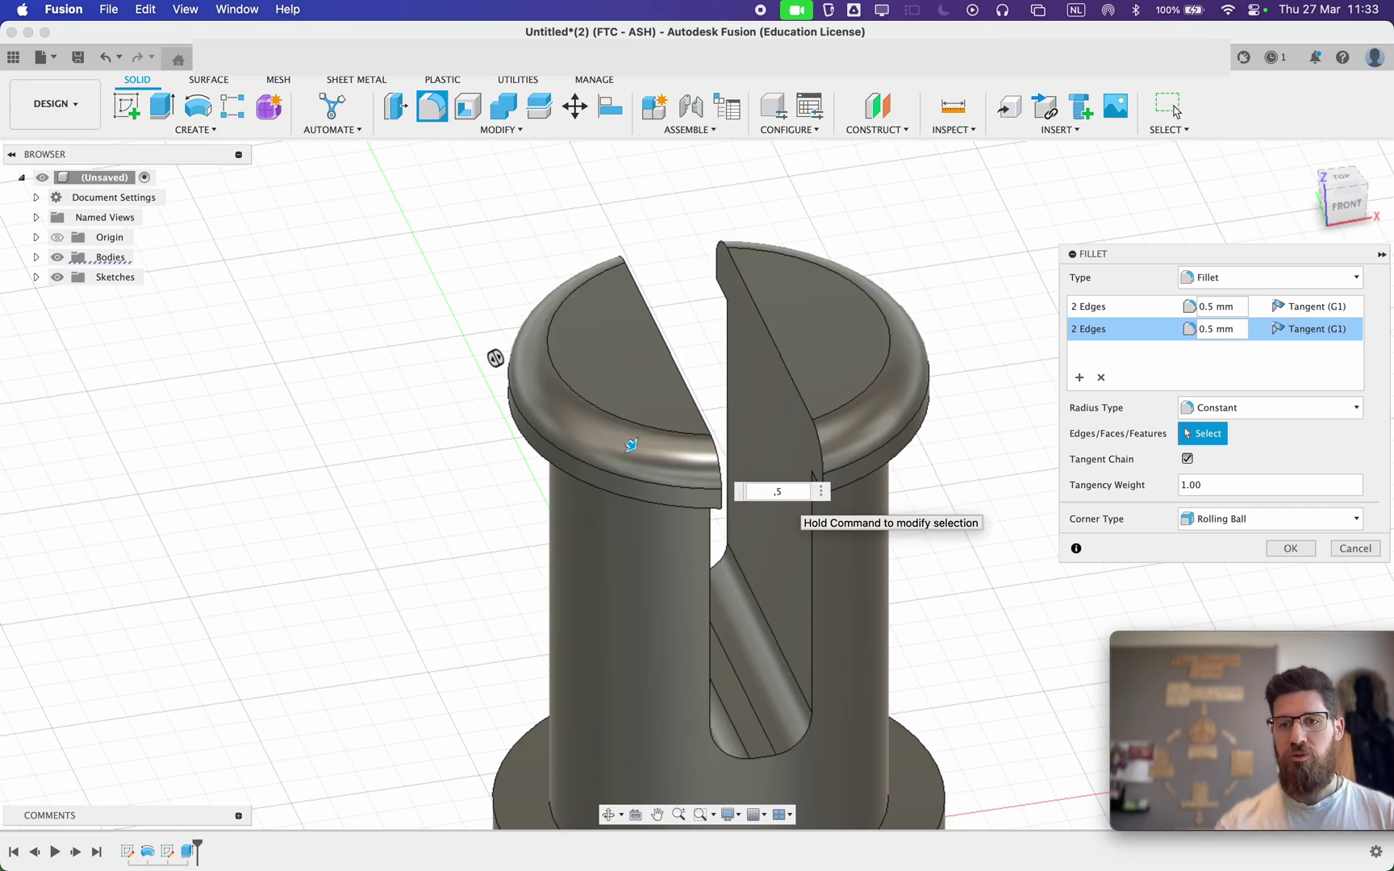
left_click(1288, 550)
scroll(955, 500, "down", 2)
middle_click_drag(954, 499, 852, 386)
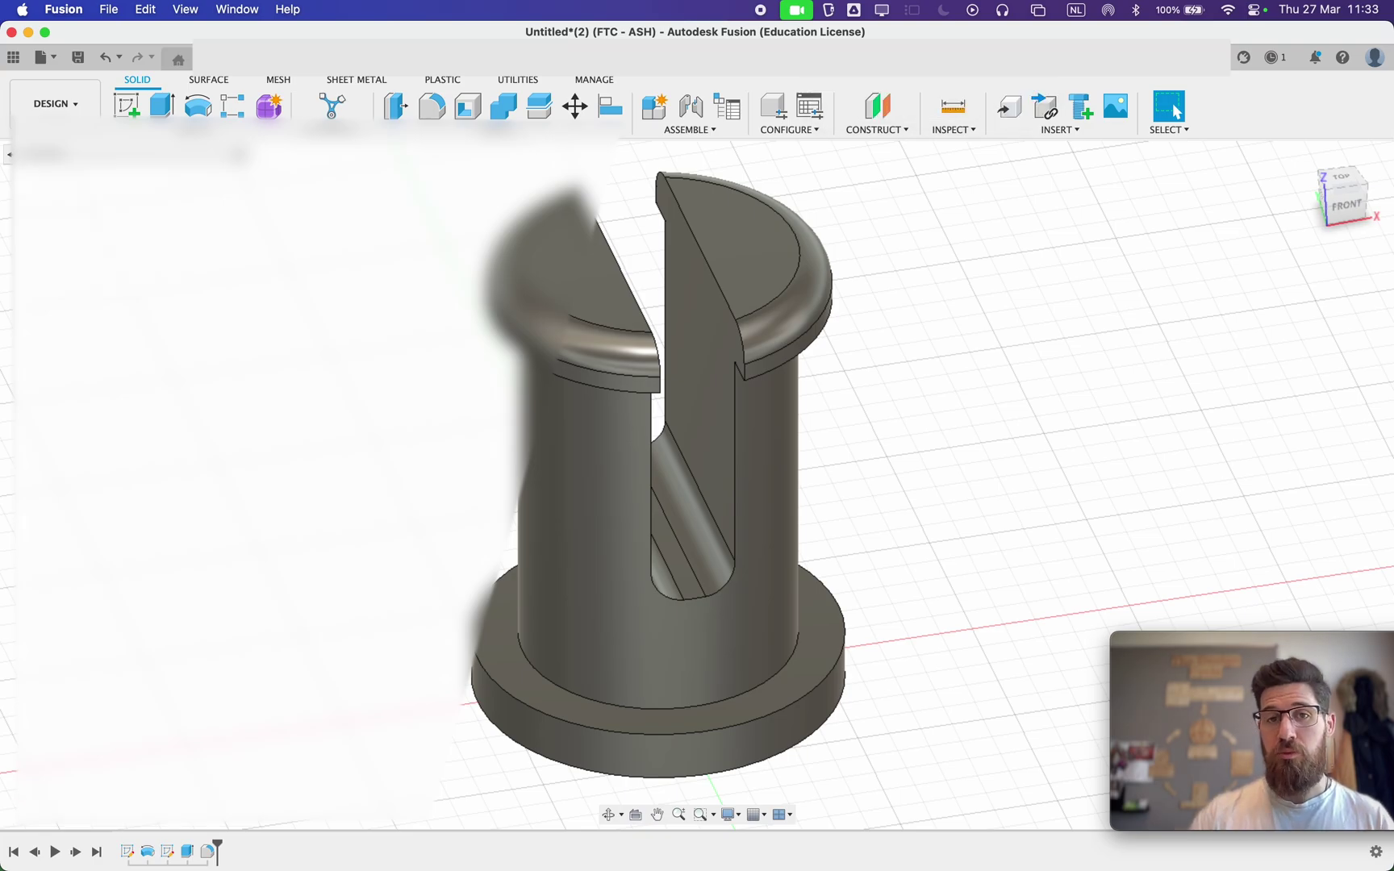
Switch to the beam design and insert the saved slotted pin from the project data into it.
left_click(781, 80)
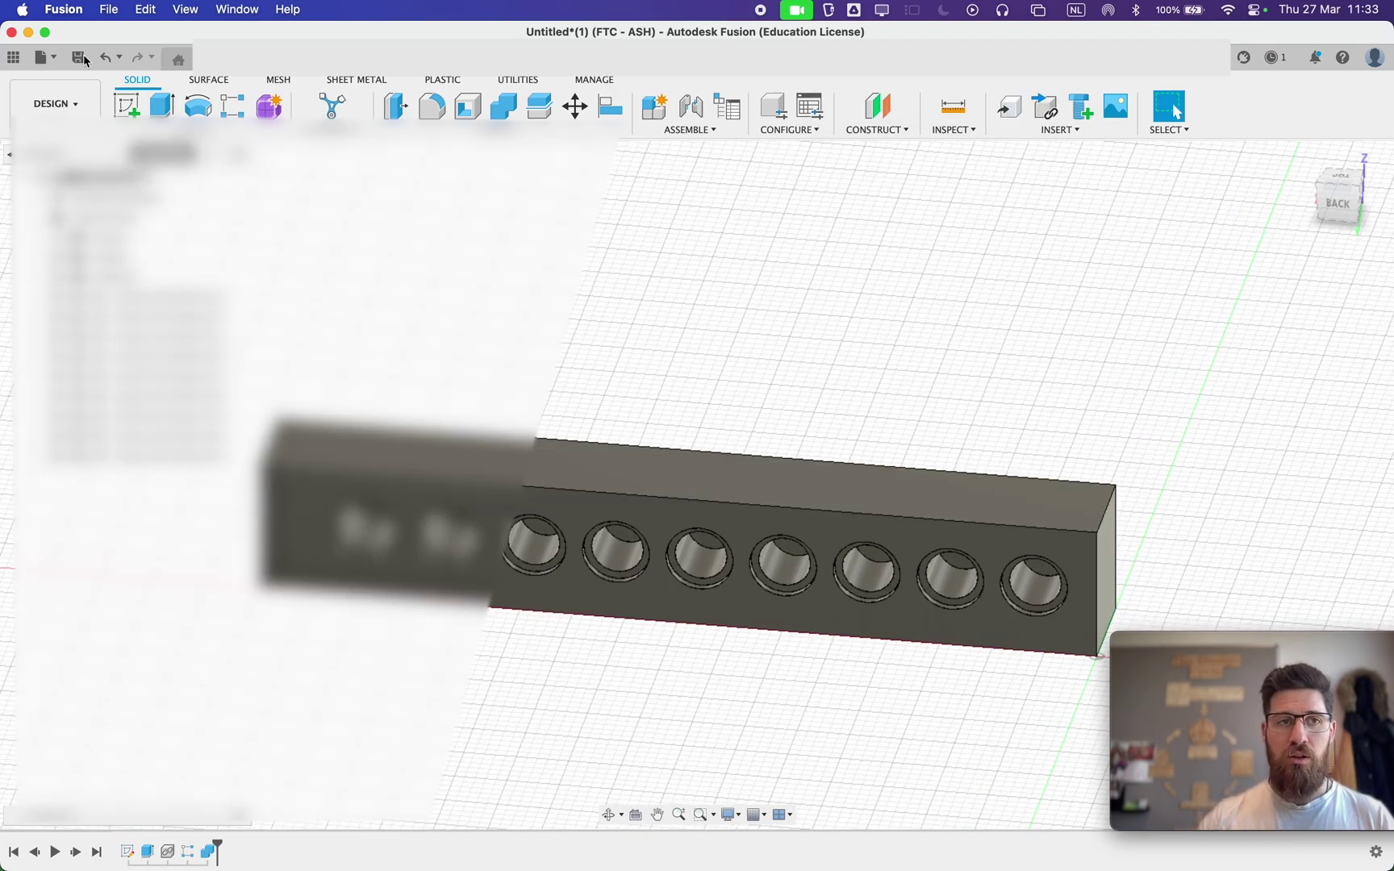
left_click(13, 56)
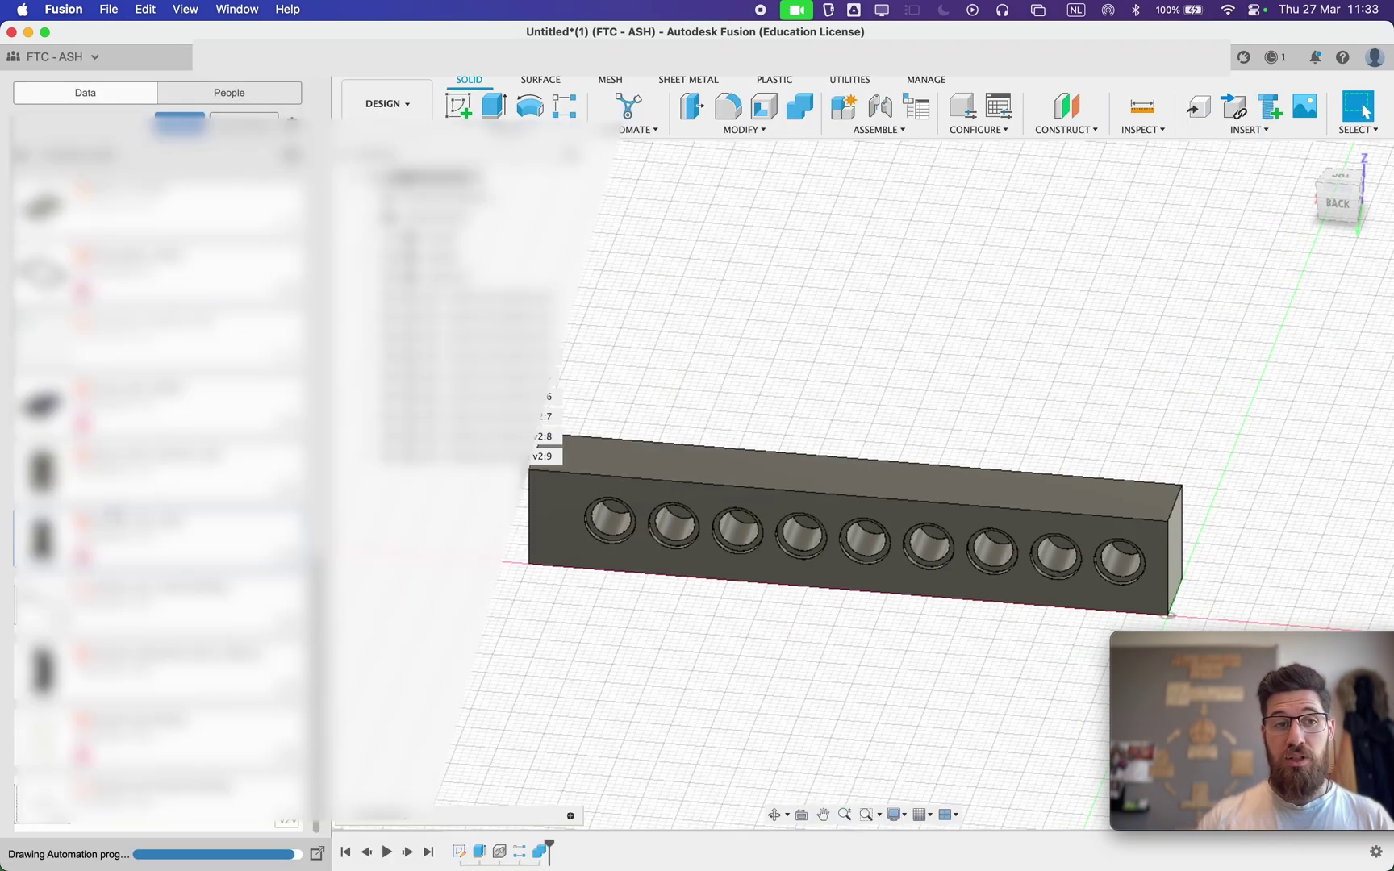
right_click(195, 540)
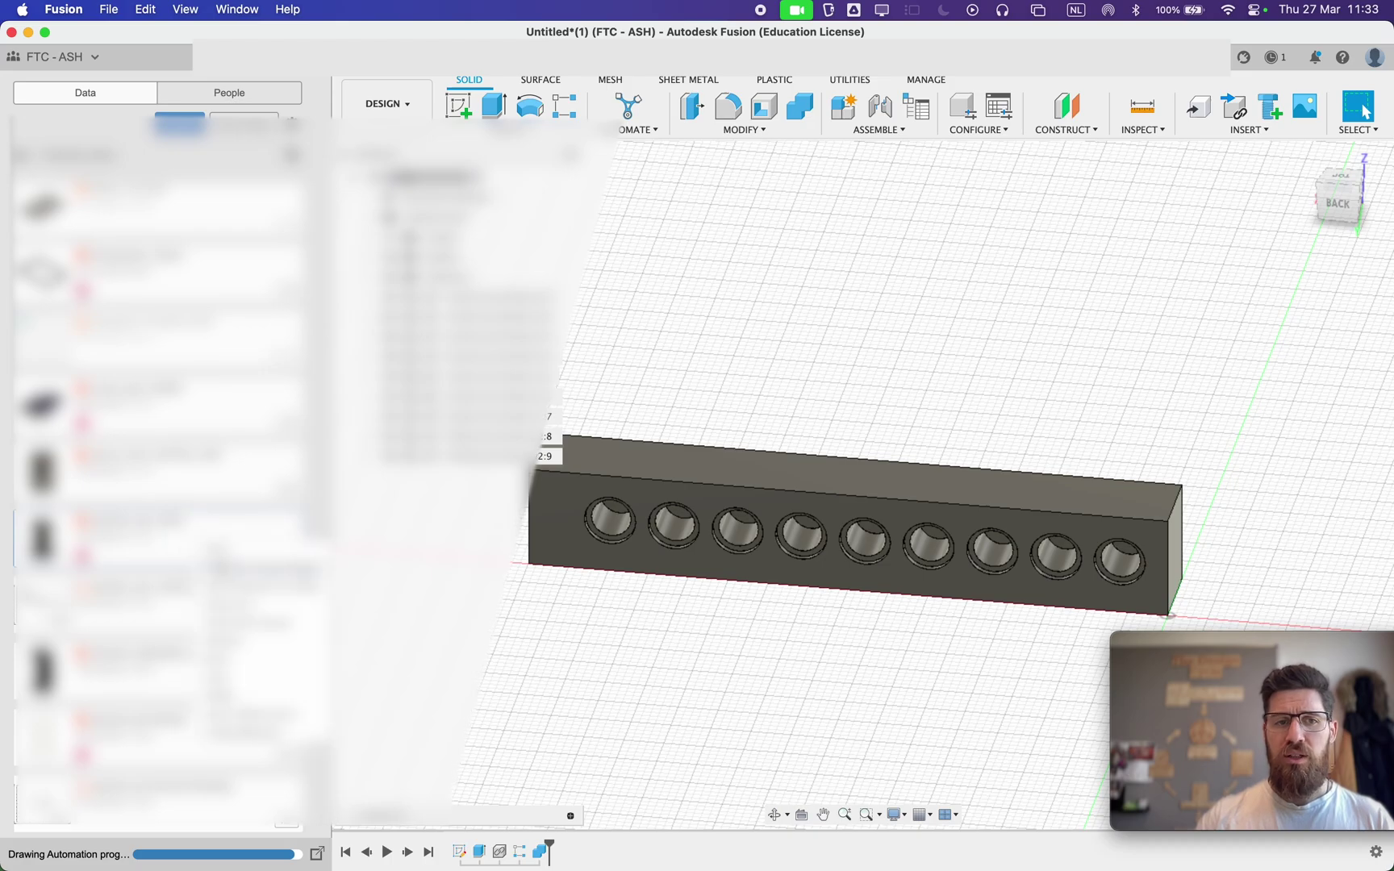
left_click(258, 570)
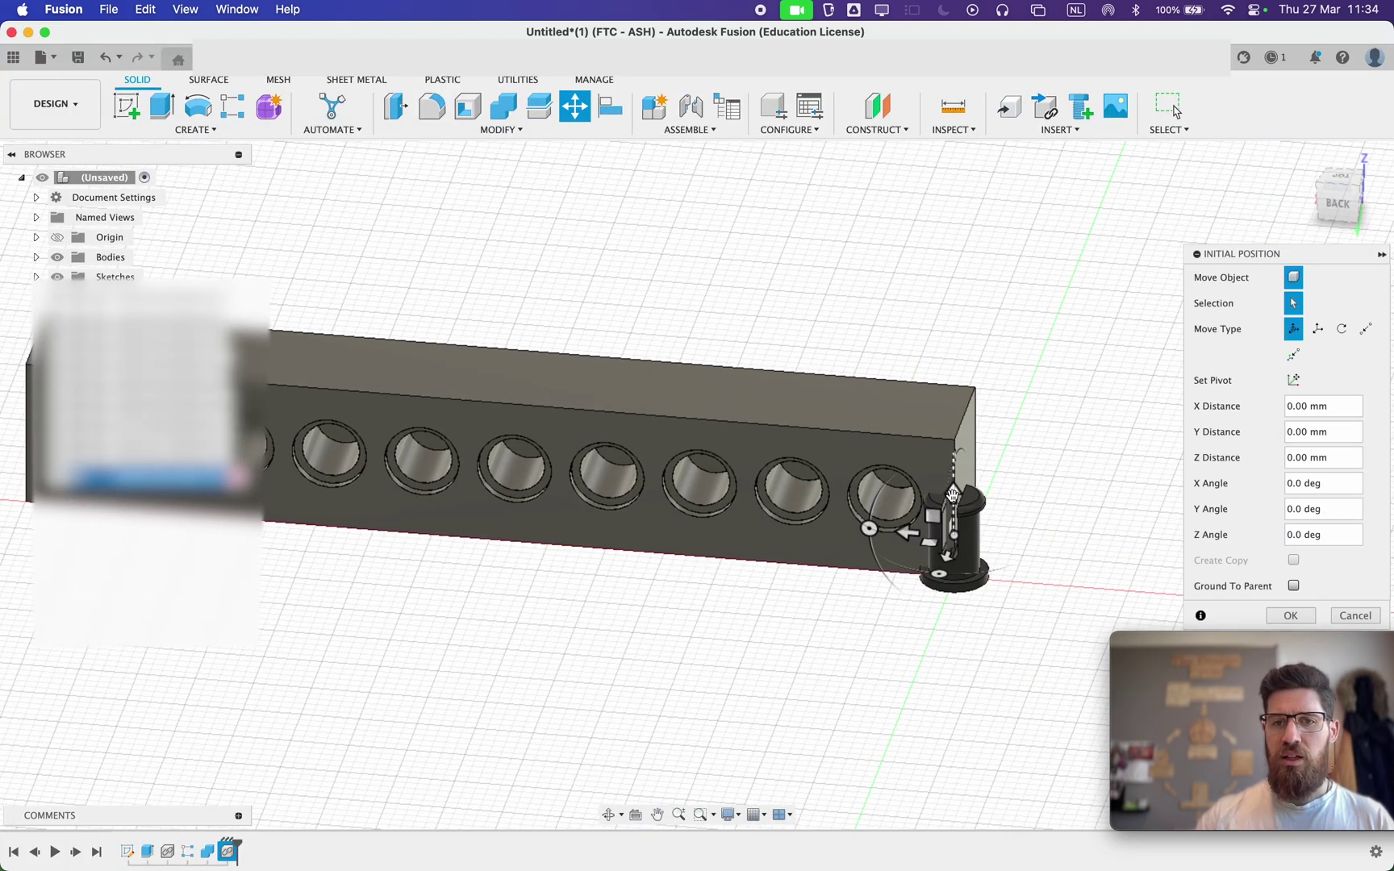
Position the inserted pin upright on the beam's top face, 5 mm in from the end and 5 mm across the width, and accept the placement.
left_click_drag(953, 493, 952, 335)
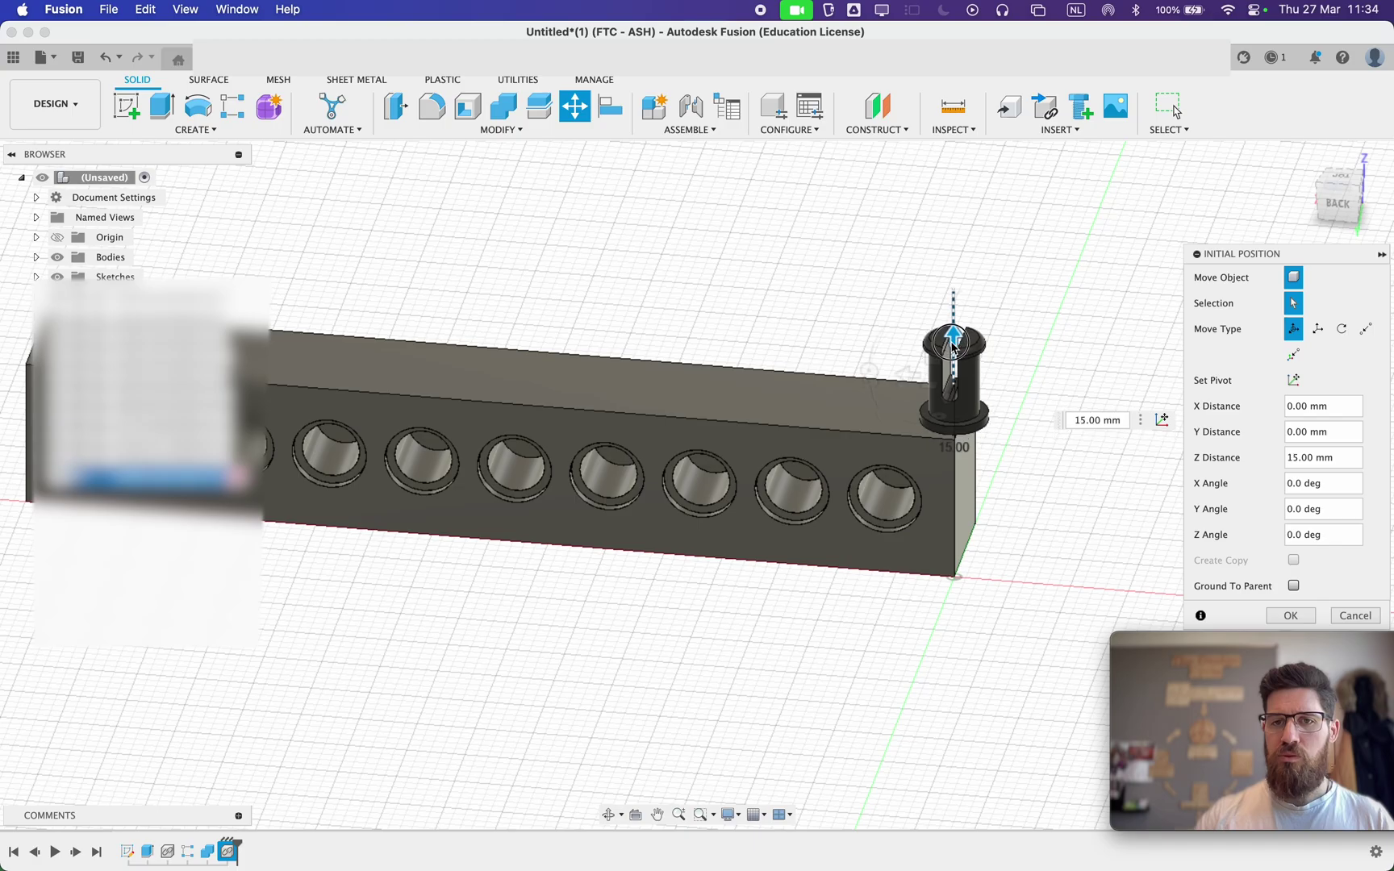
left_click(1331, 208)
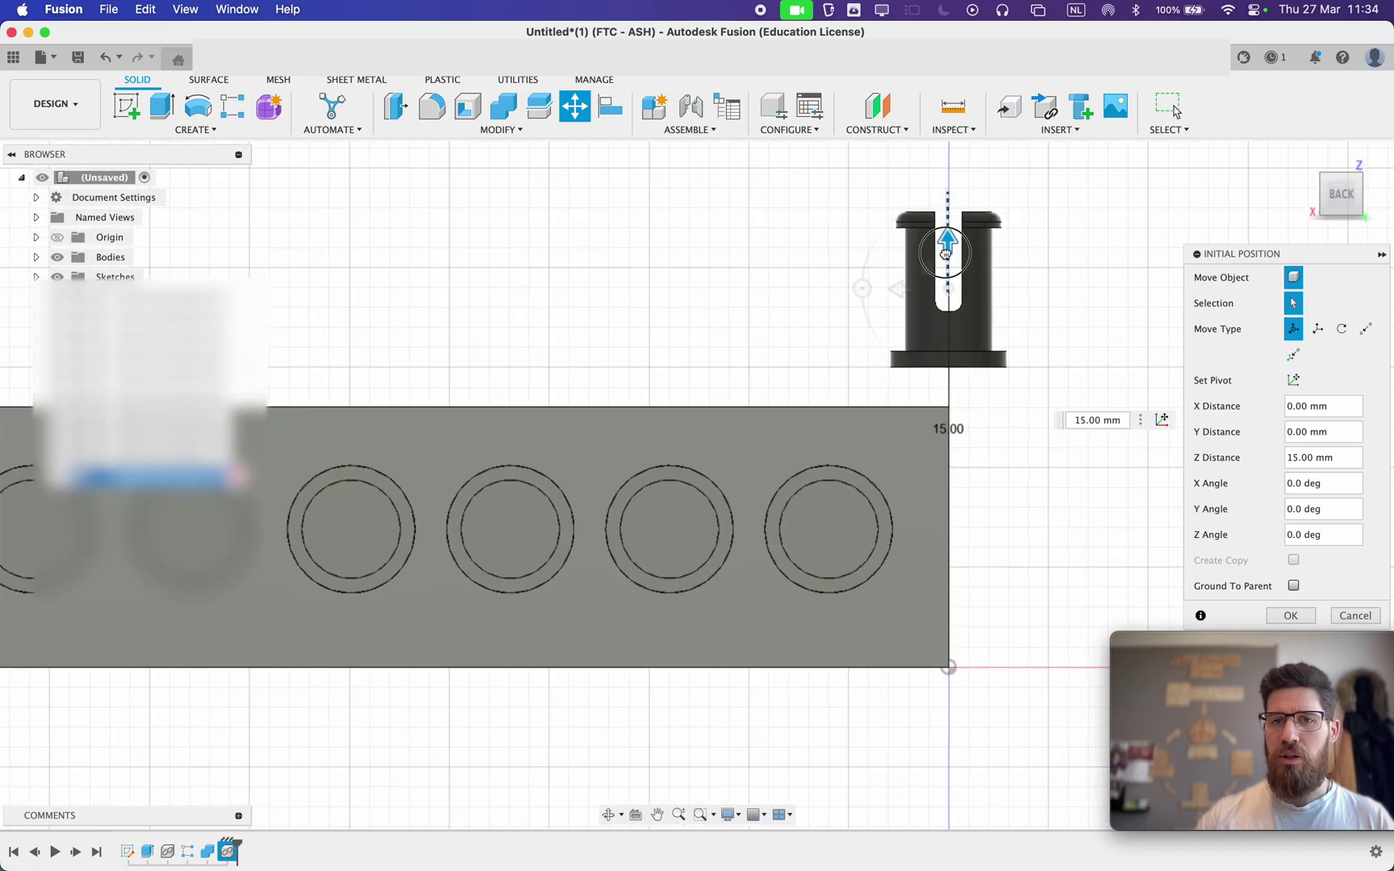
left_click_drag(945, 253, 799, 332)
middle_click_drag(956, 318, 824, 347, "shift")
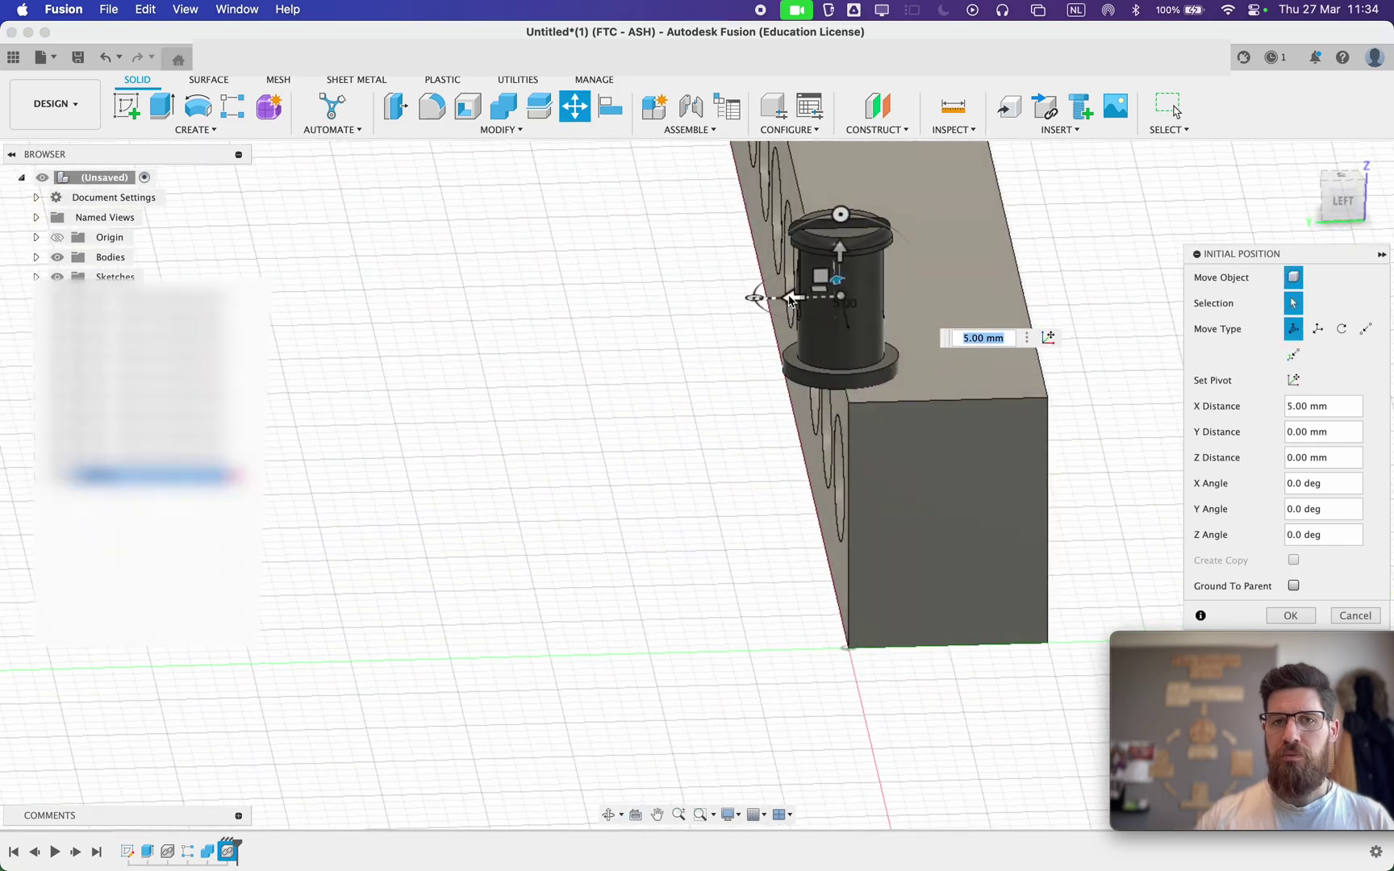
left_click_drag(752, 295, 890, 293)
left_click(1285, 614)
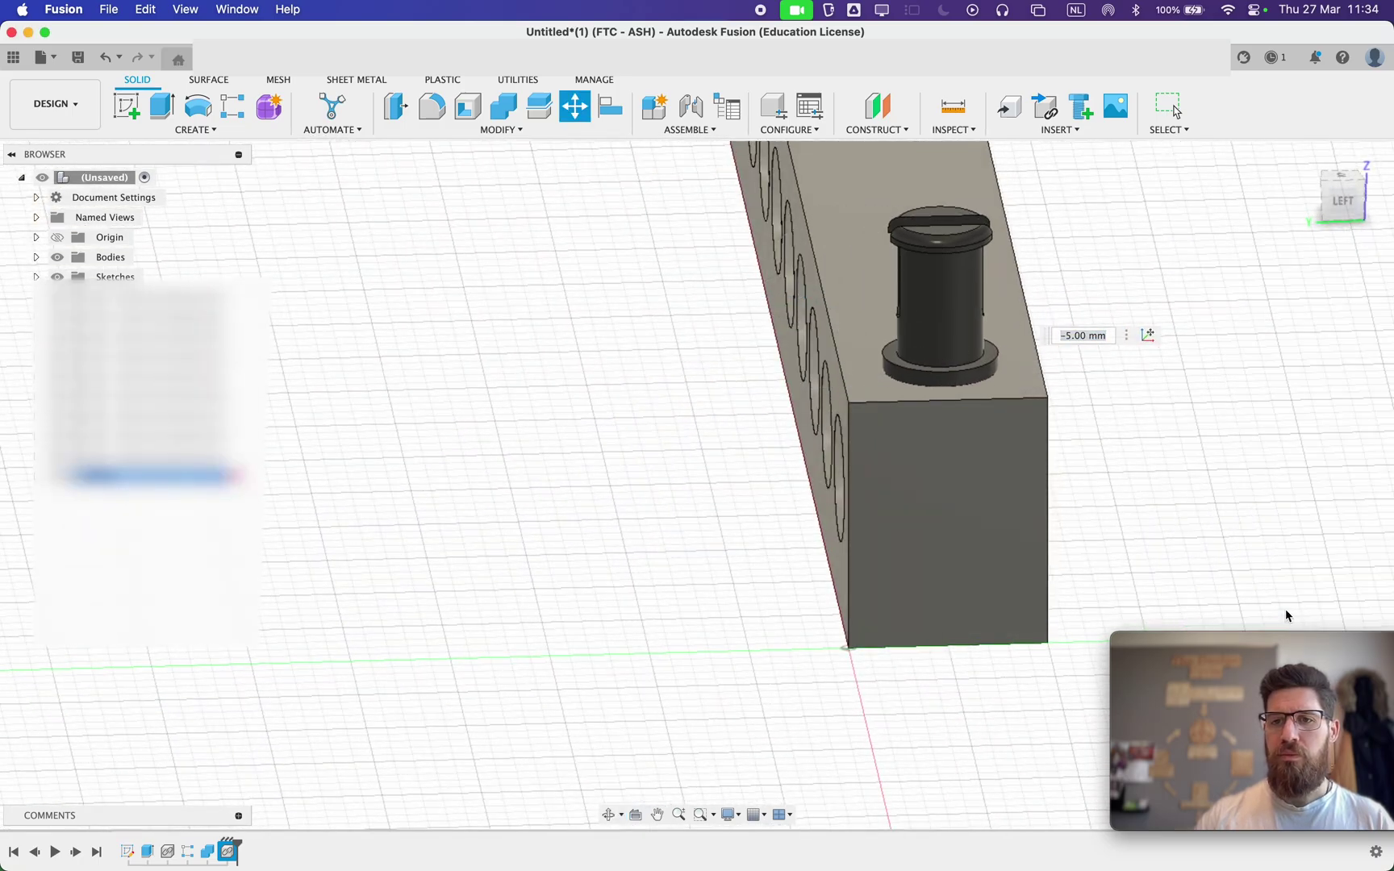
Create a rectangular pattern of the pin component along the beam's long top edge, with quantity 9 and 7.97 mm spacing.
scroll(831, 459, "down", 3)
middle_click_drag(752, 414, 928, 556, "shift")
scroll(834, 451, "down", 2)
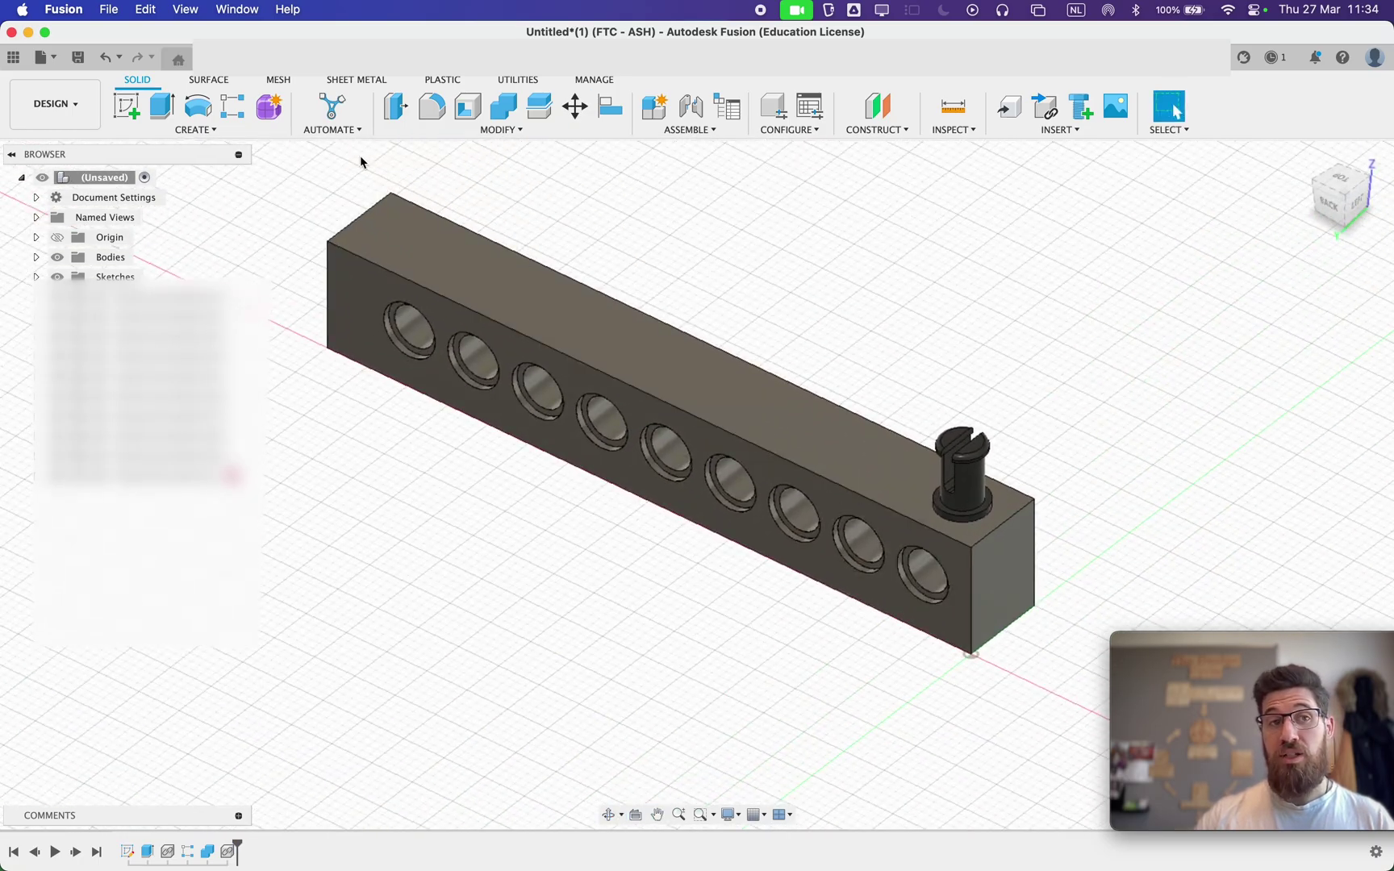
left_click(233, 105)
left_click(955, 458)
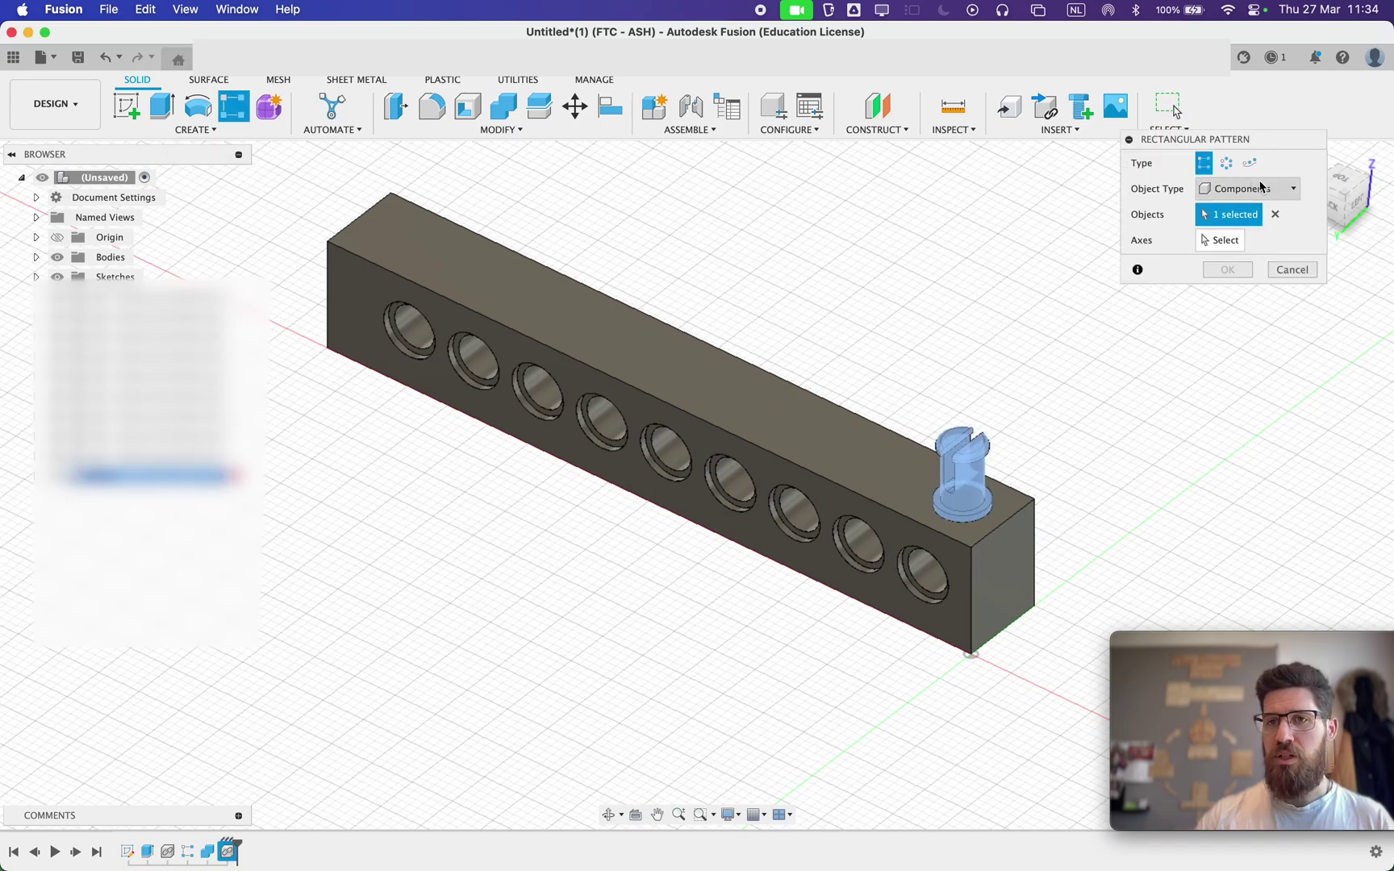
left_click(1219, 240)
left_click(853, 497)
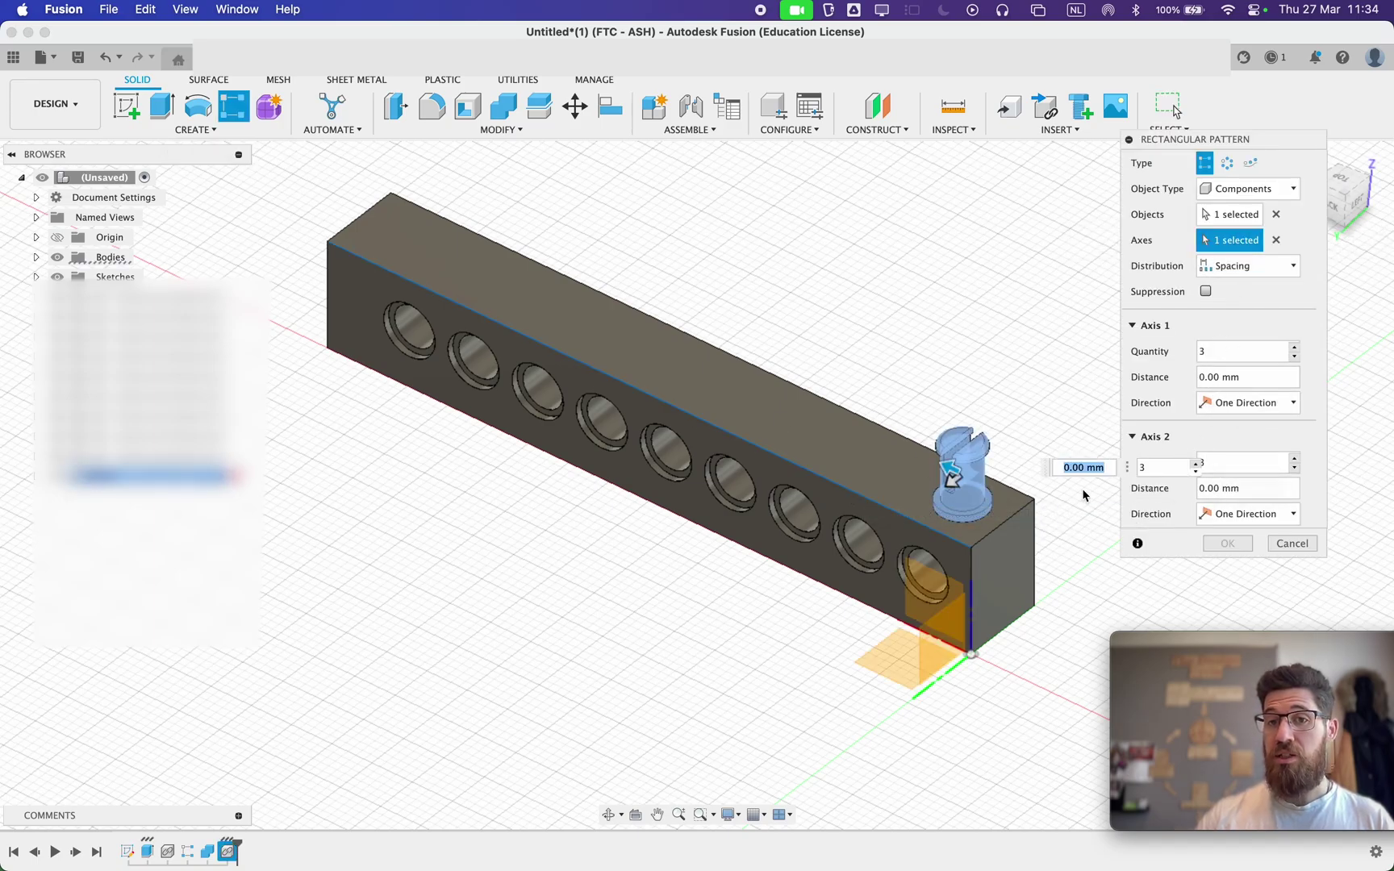
left_click_drag(953, 478, 854, 421)
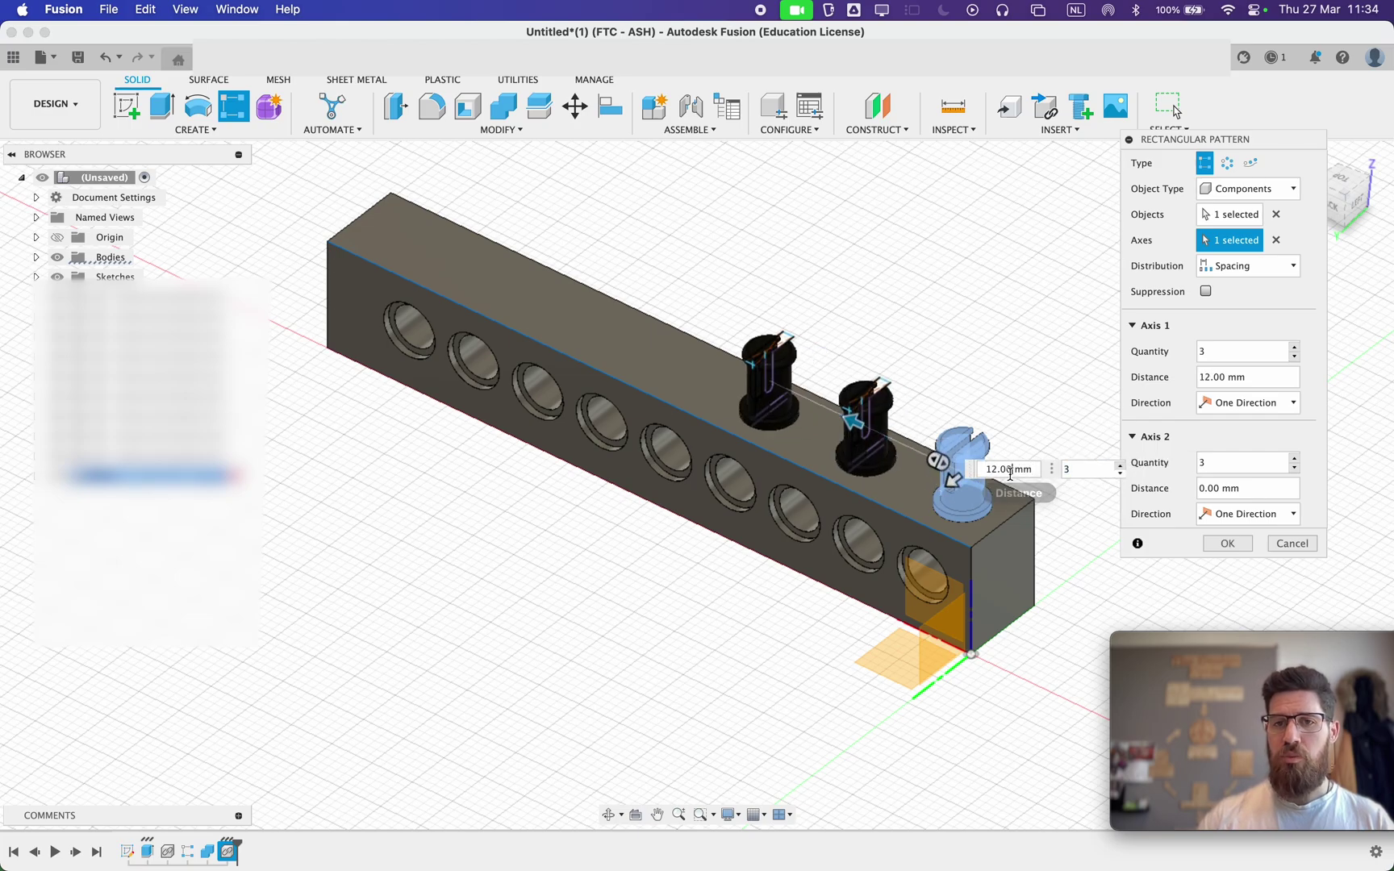
type("7,97")
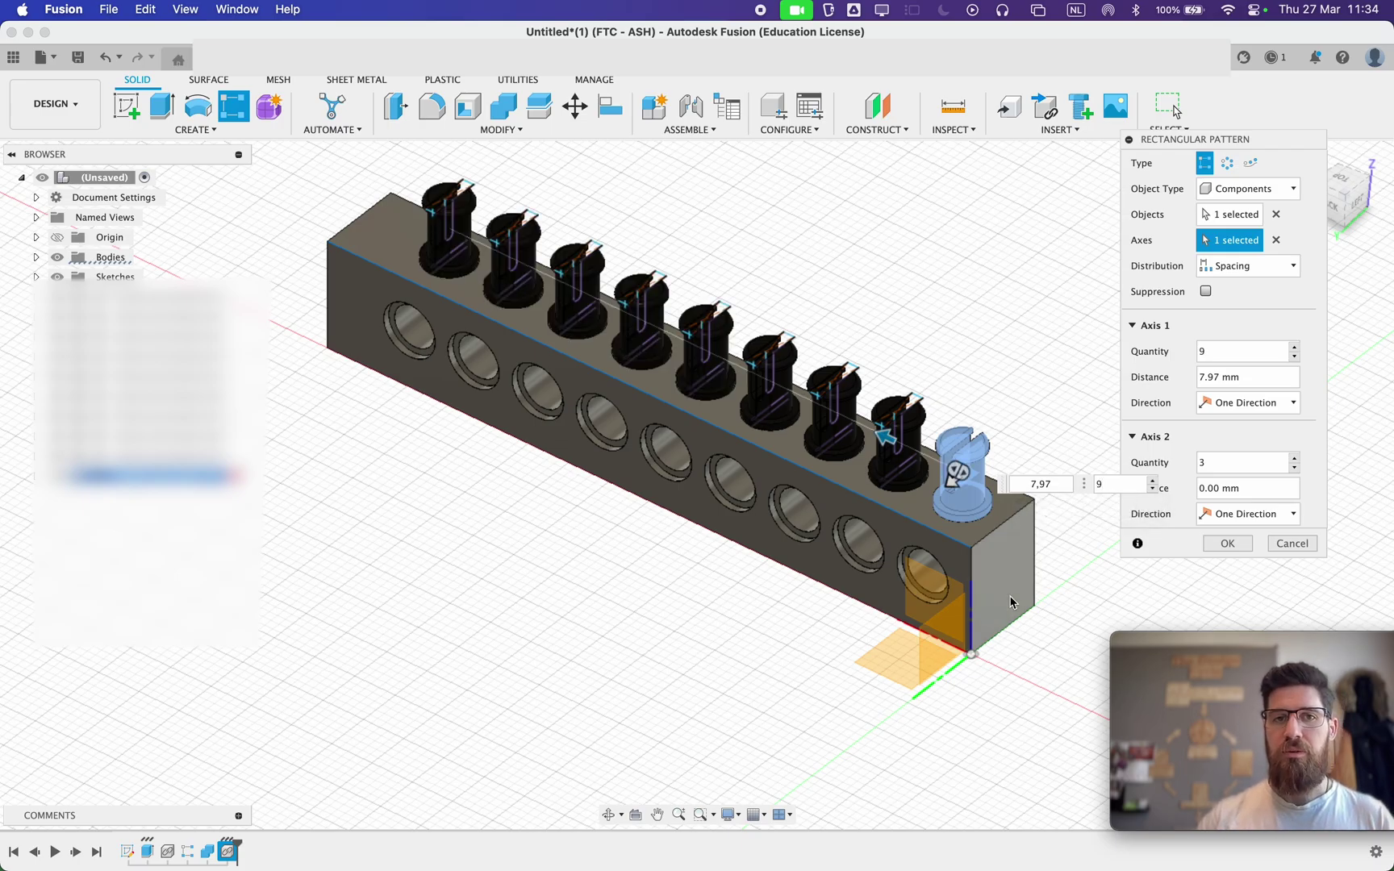
left_click(1228, 544)
scroll(1000, 438, "up", 3)
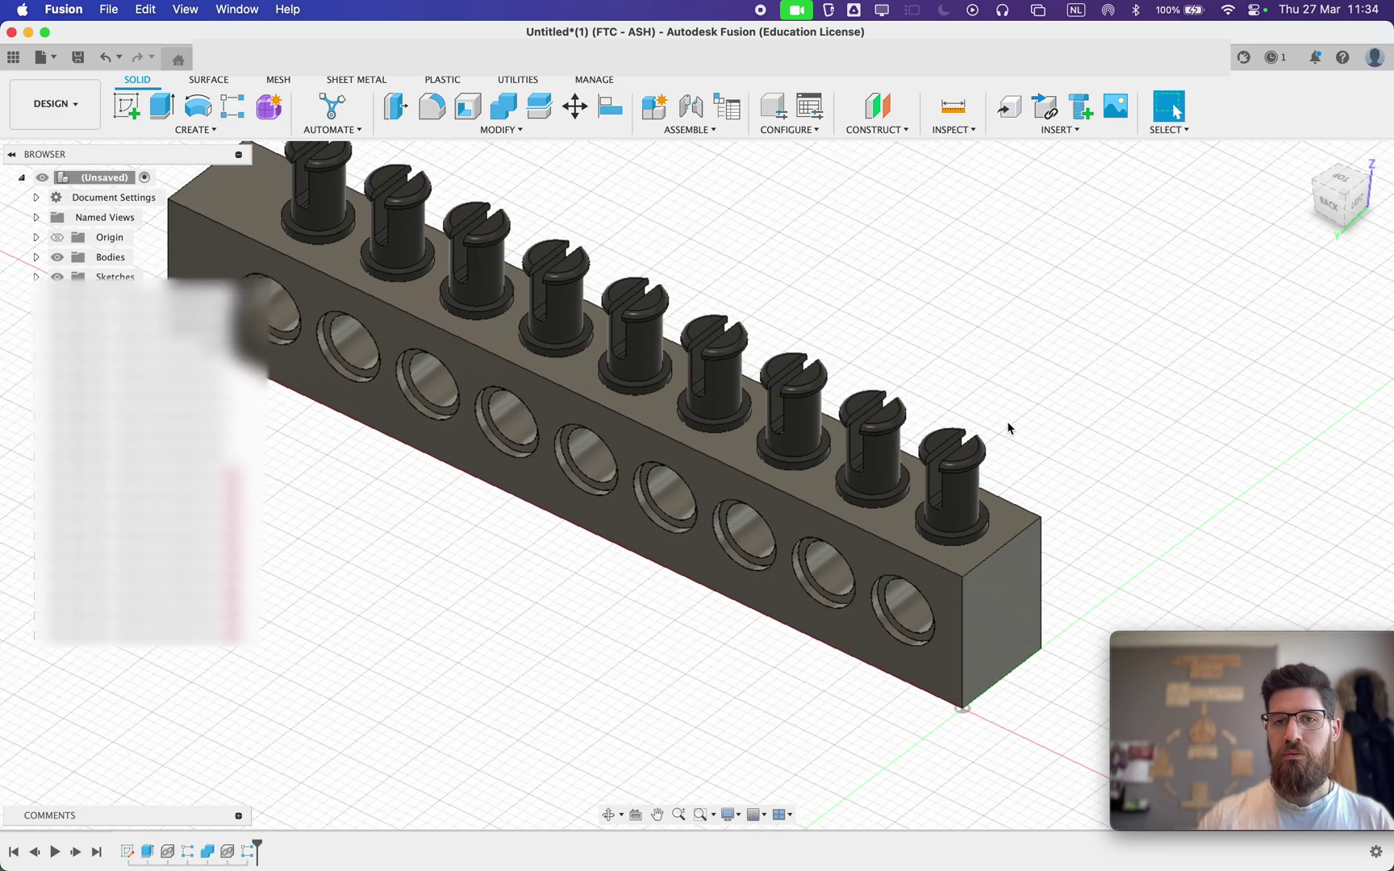
middle_click_drag(1007, 428, 1073, 466, "shift")
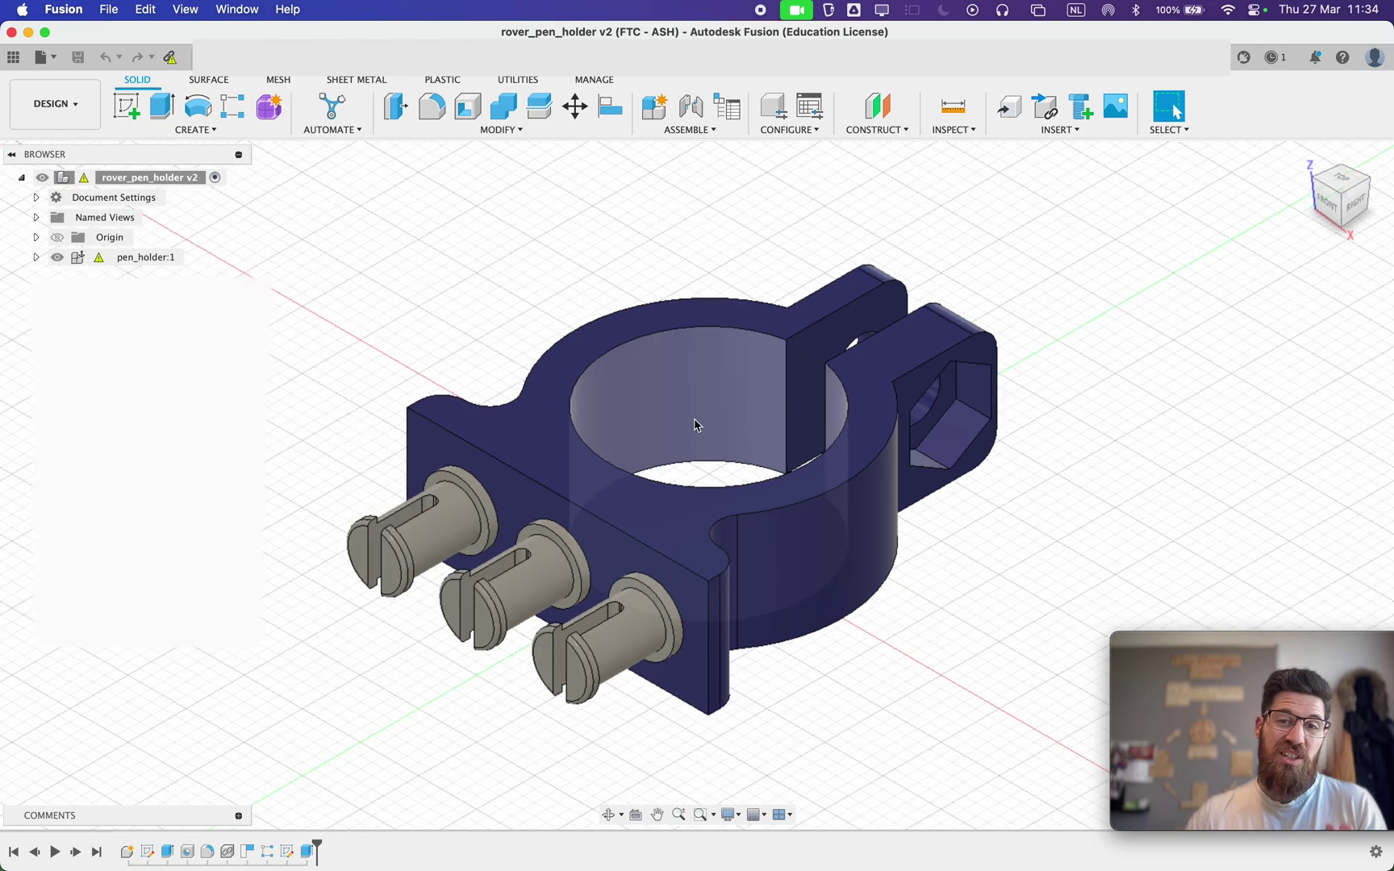
scroll(695, 425, "down", 2)
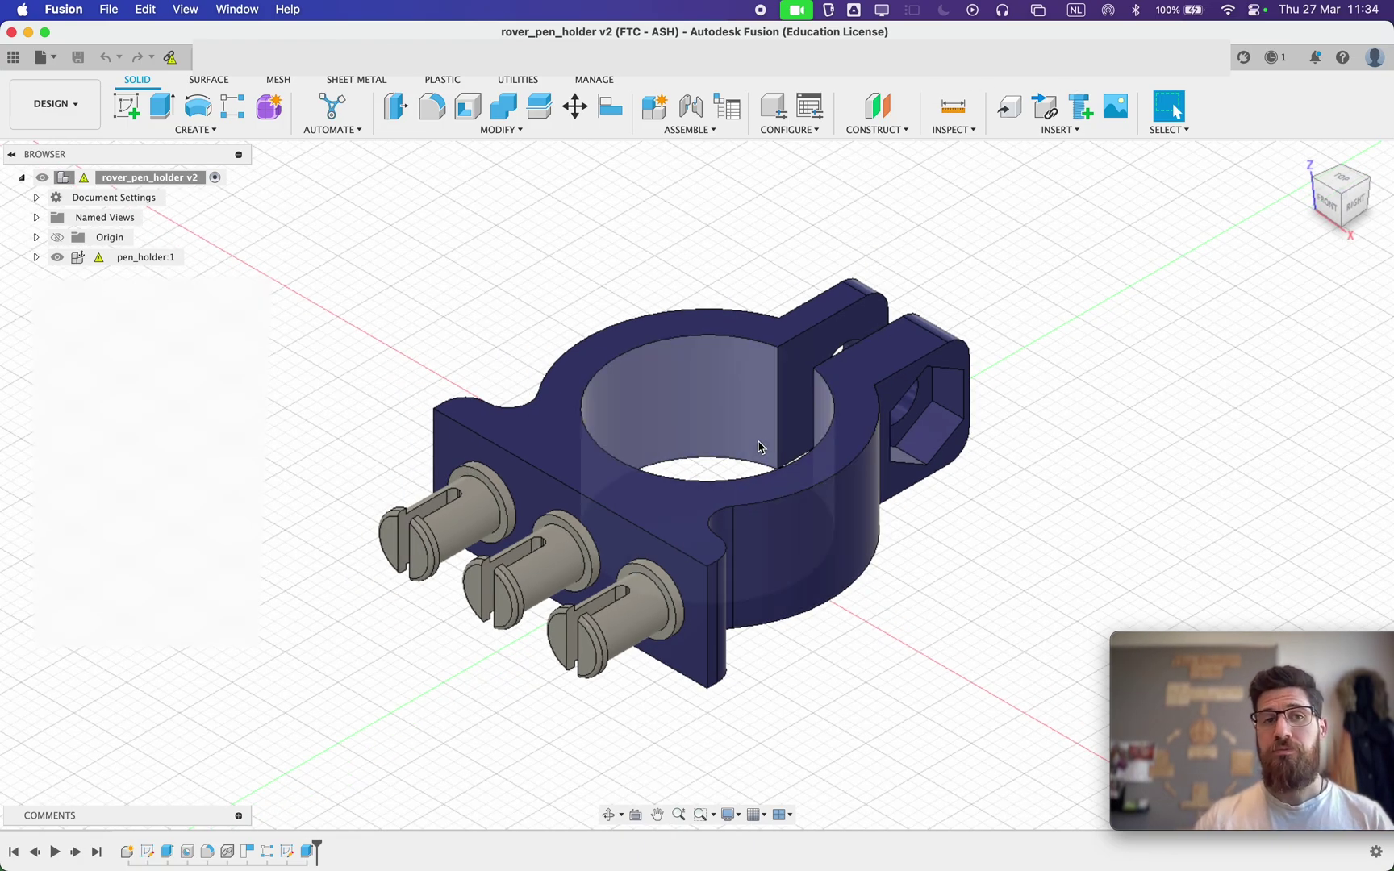